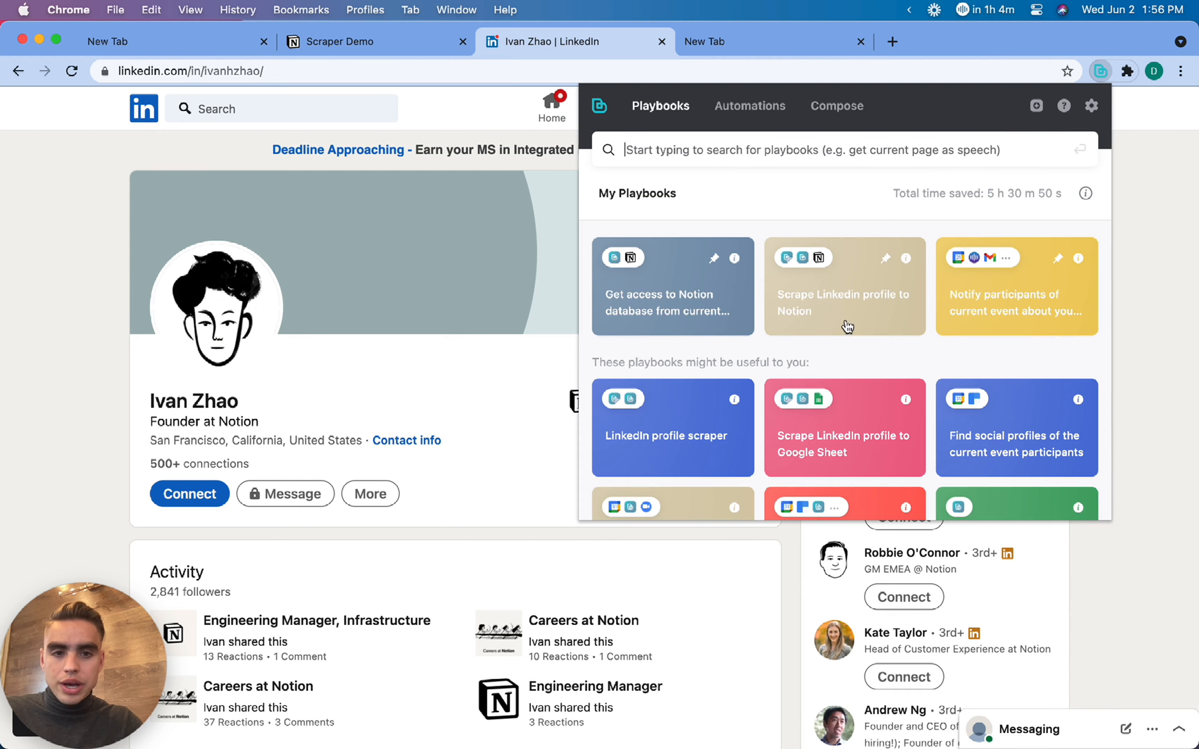
# Step: Run the Scrape Linkedin profile to Notion playbook into the _Contacts_Demo database and check the Scraper Demo page in Notion
pyautogui.click(849, 328)
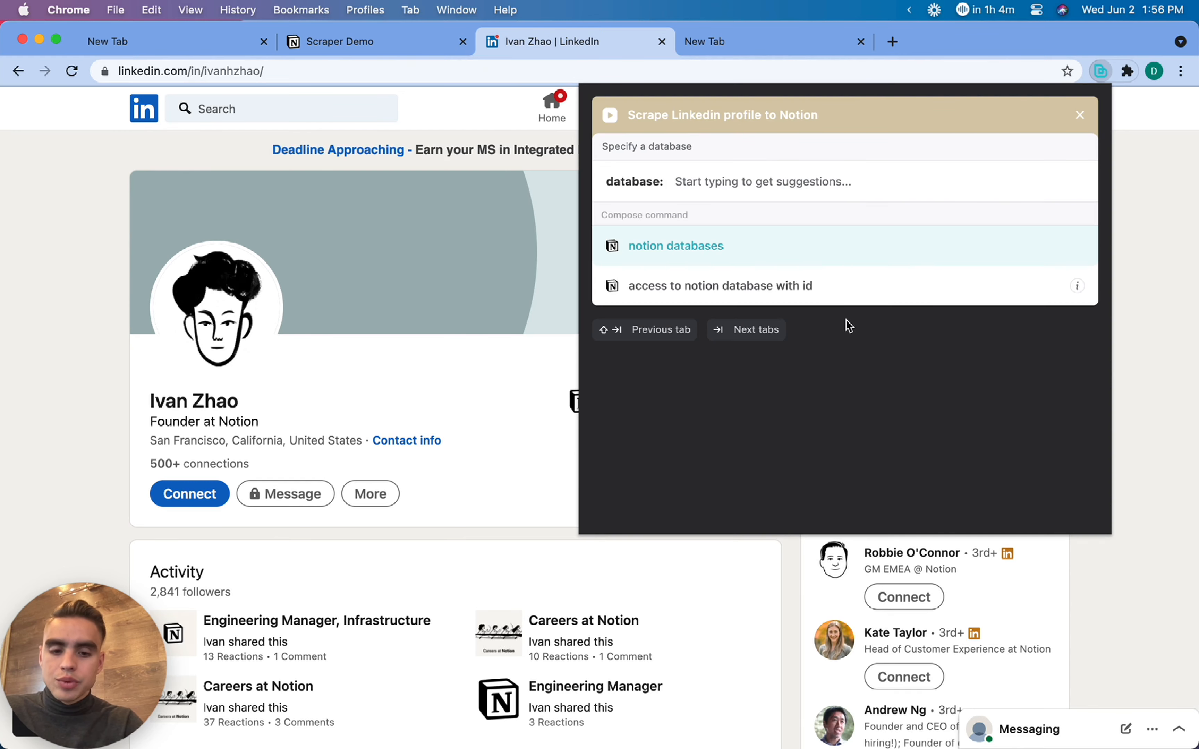
pyautogui.write('conta')
pyautogui.press('Return')
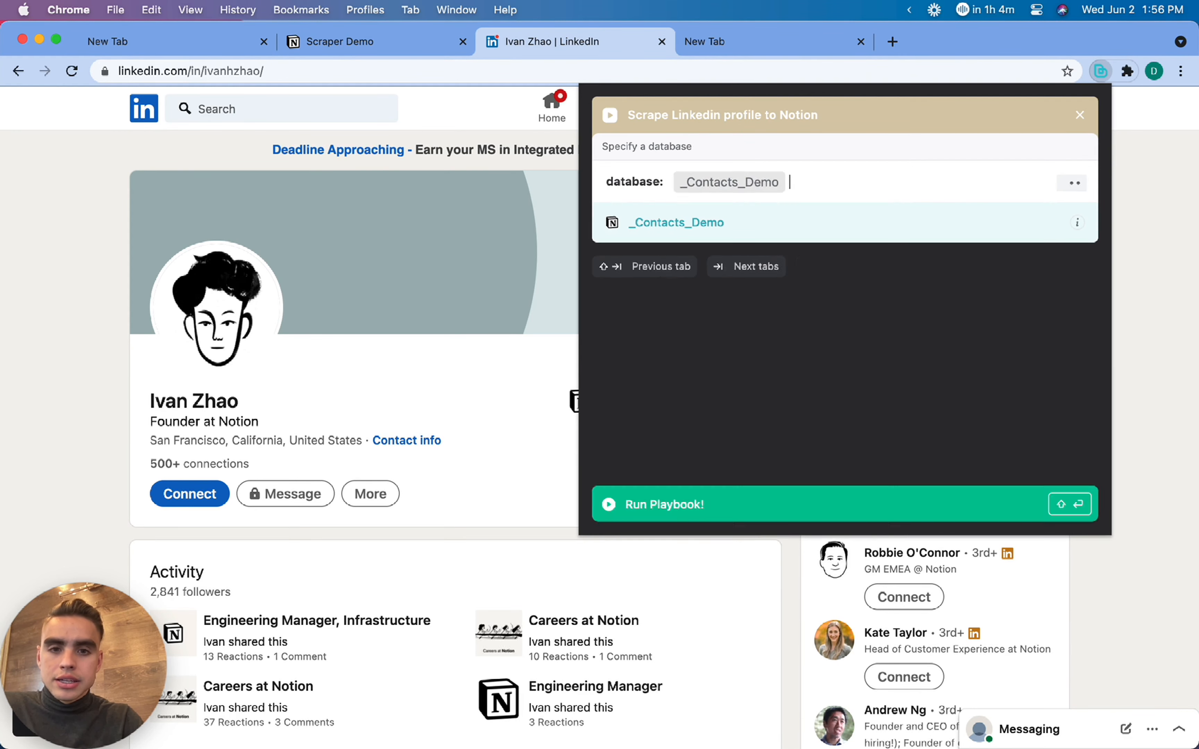
pyautogui.hotkey('shift', 'Return')
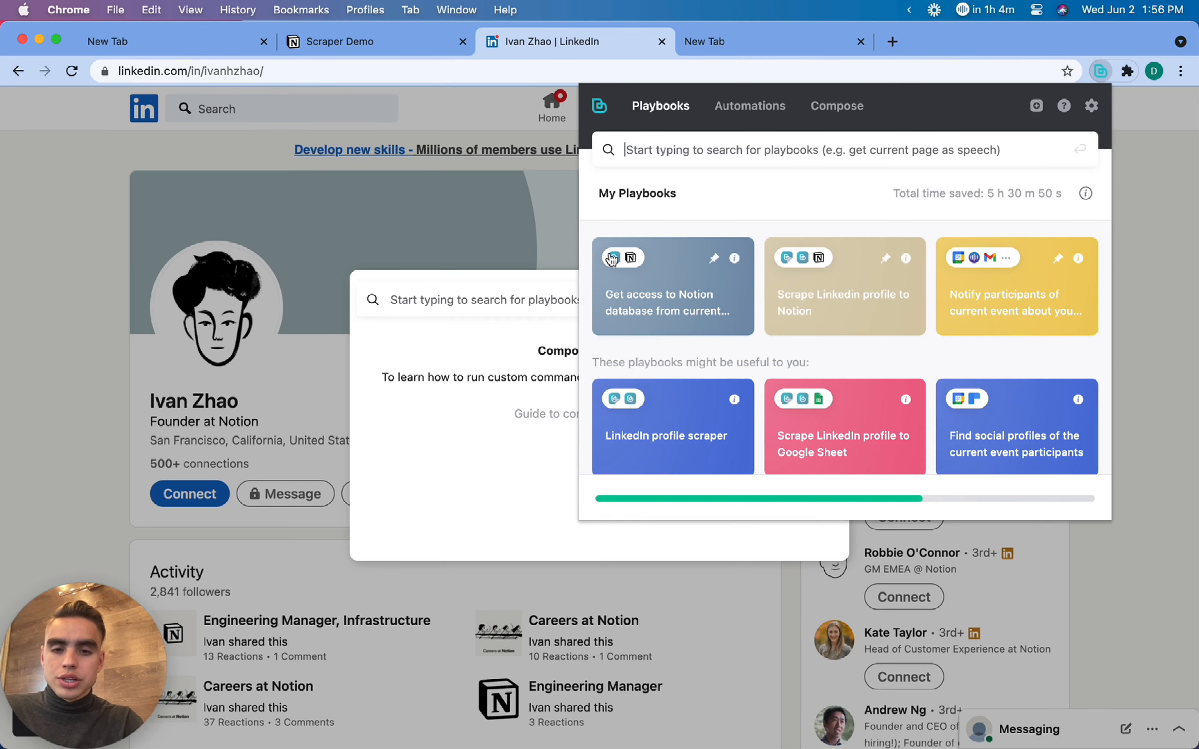
pyautogui.click(460, 131)
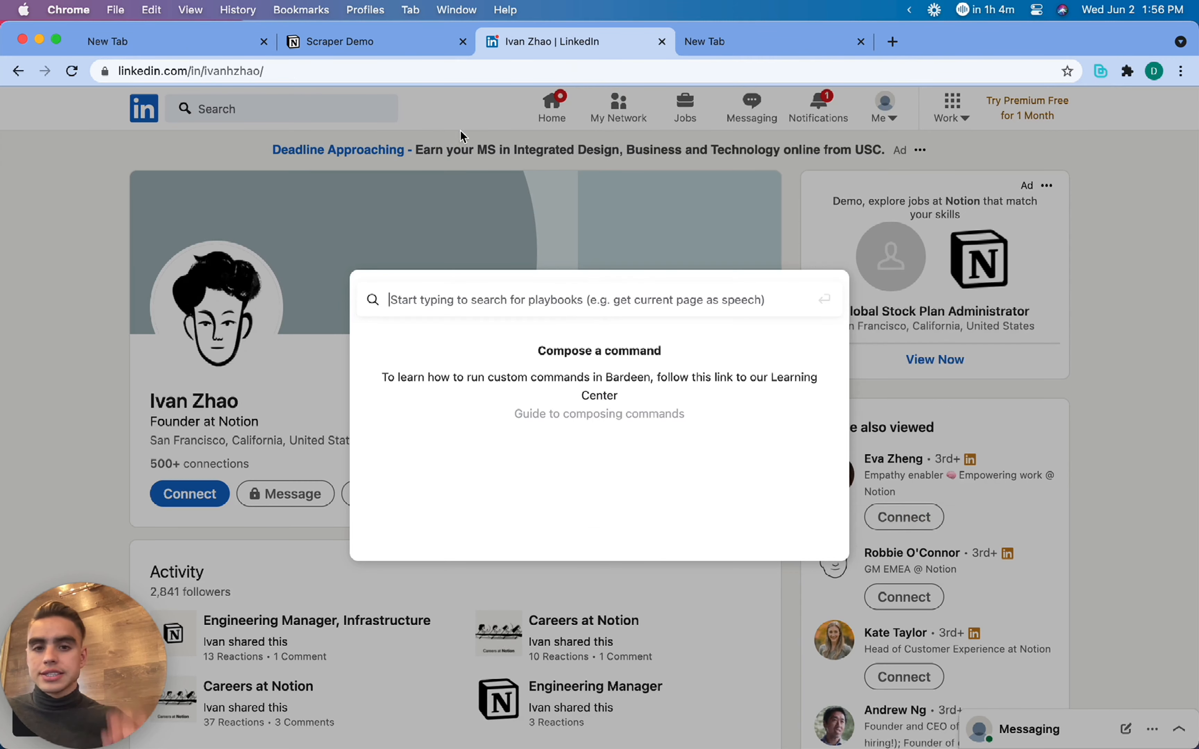
pyautogui.click(404, 42)
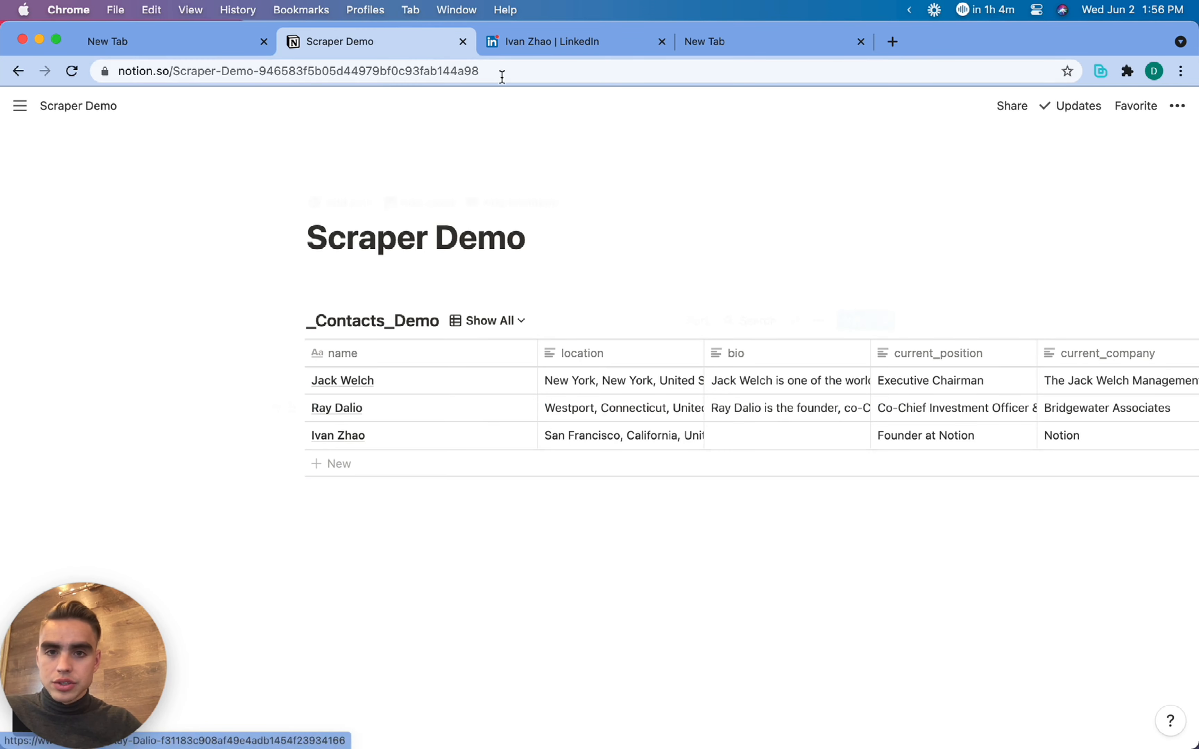
# Step: Open the LinkedIn profile of the GM EMEA @ Notion, scrape it into the _Contacts_Demo database, and check the Scraper Demo page
pyautogui.click(511, 50)
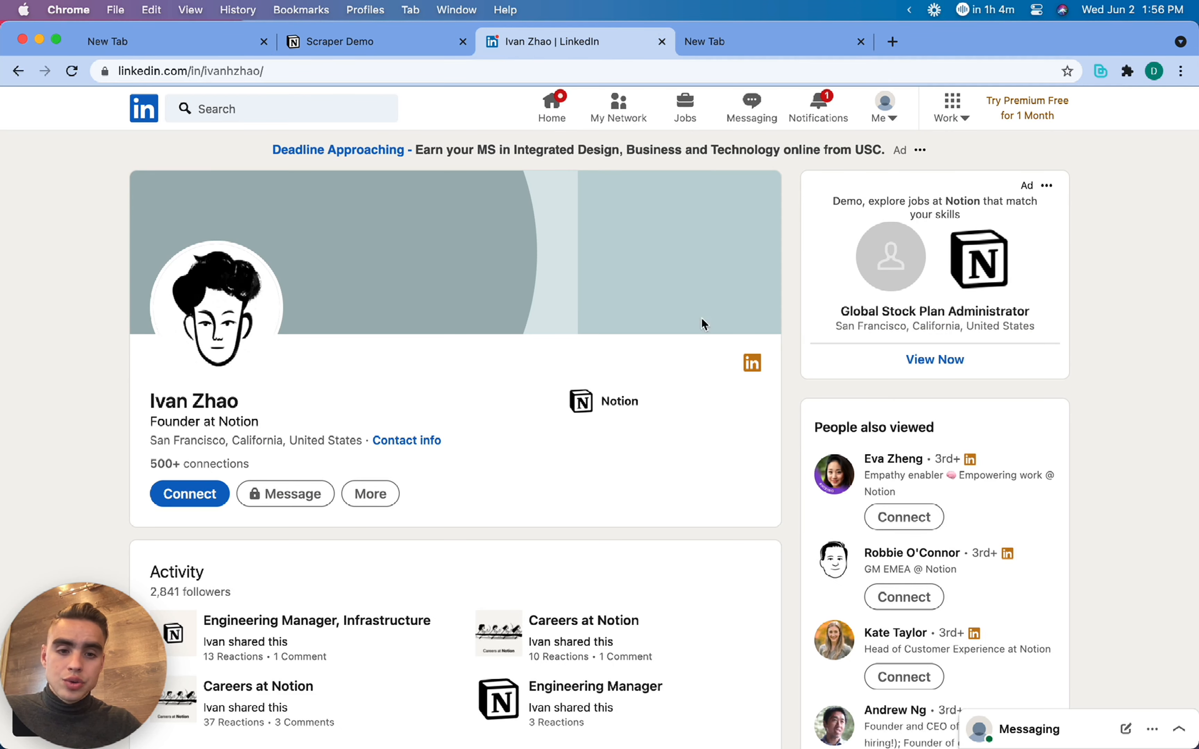
pyautogui.click(833, 559)
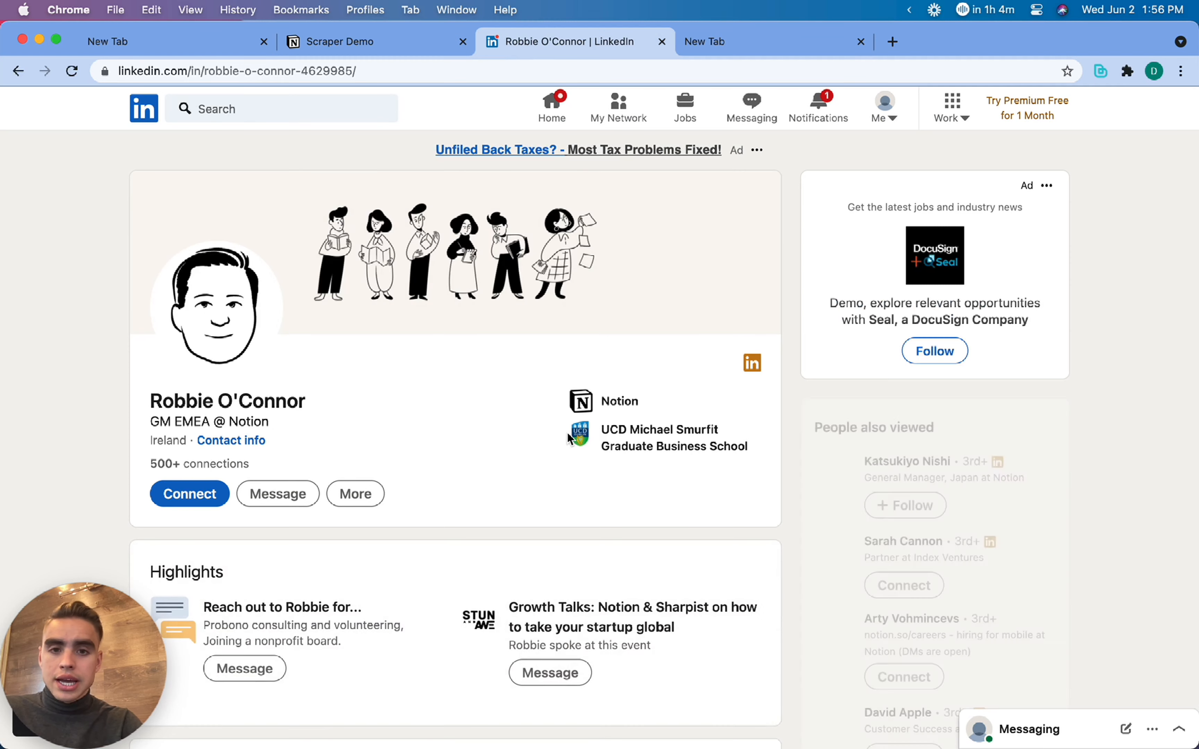
pyautogui.hotkey('alt', 'b')
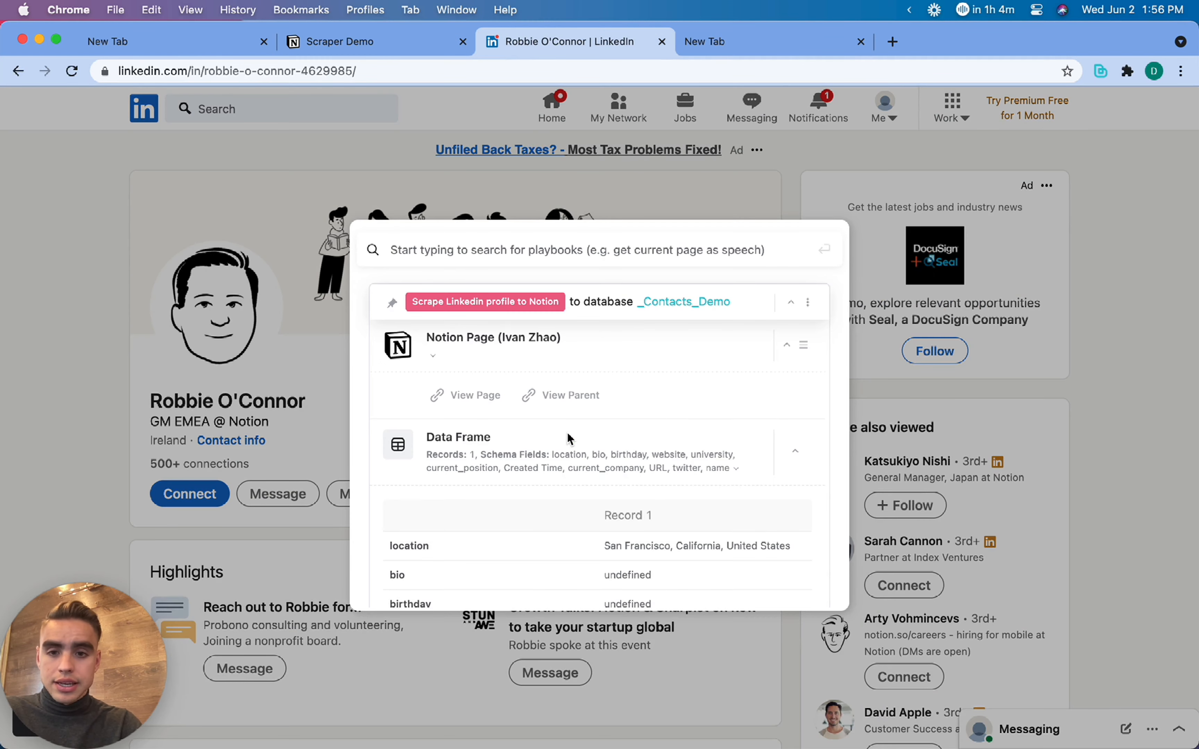
pyautogui.write('scra')
pyautogui.press('Return')
pyautogui.press('Return')
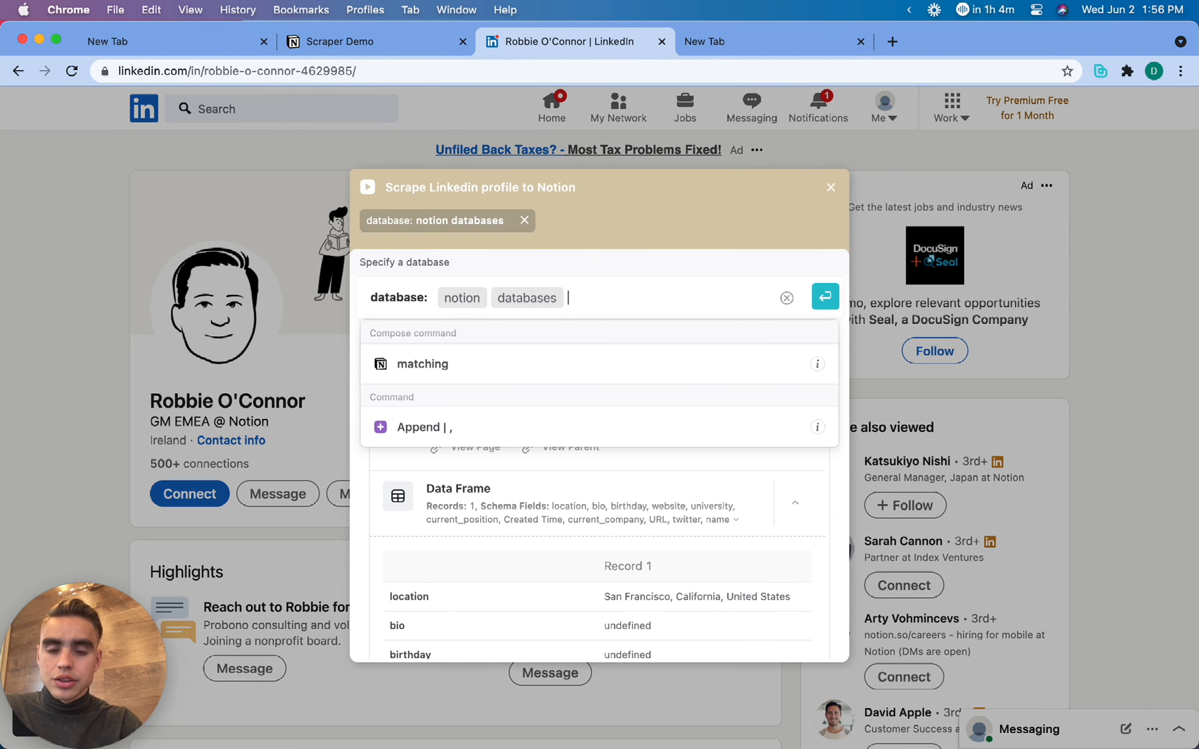
pyautogui.press('BackSpace')
pyautogui.write('con')
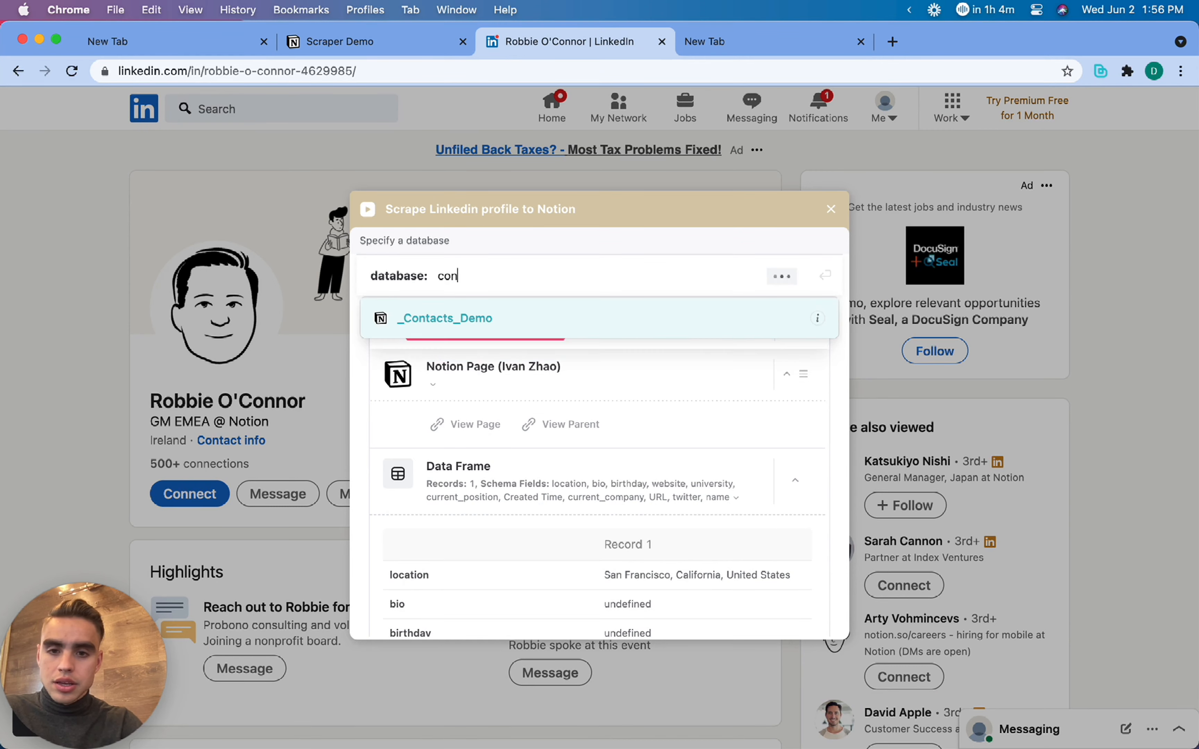
pyautogui.press('Return')
pyautogui.press('Return')
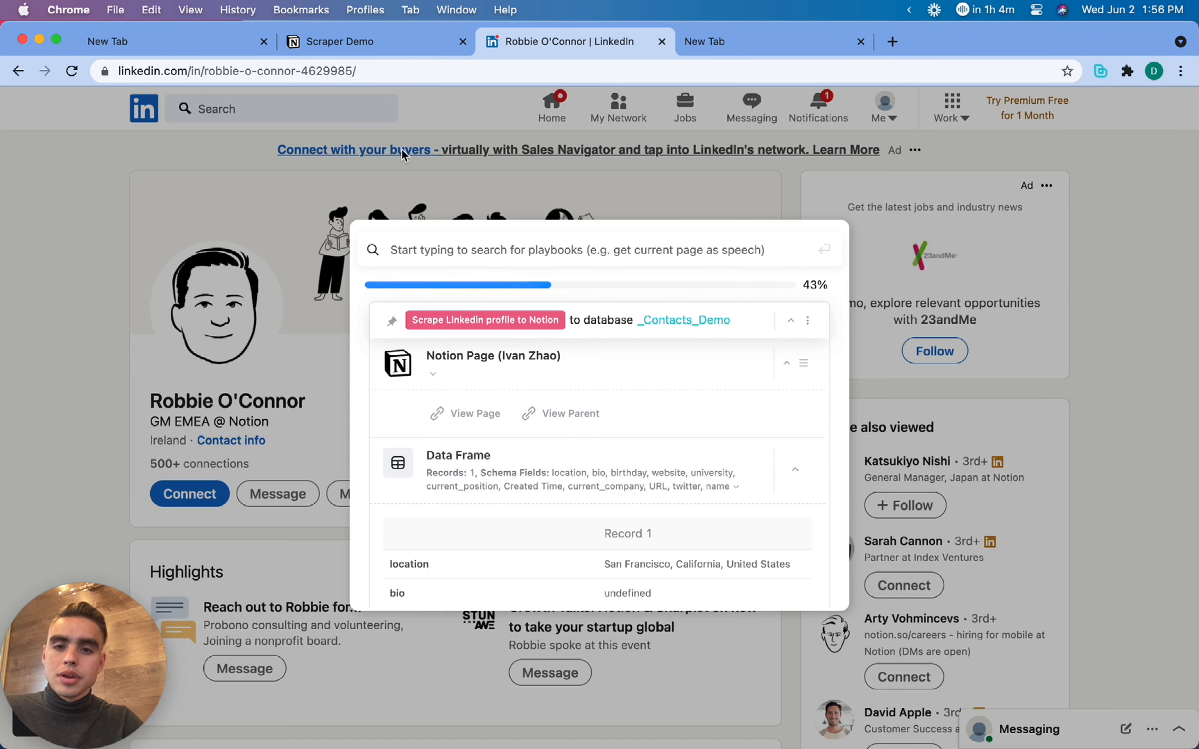
pyautogui.click(362, 42)
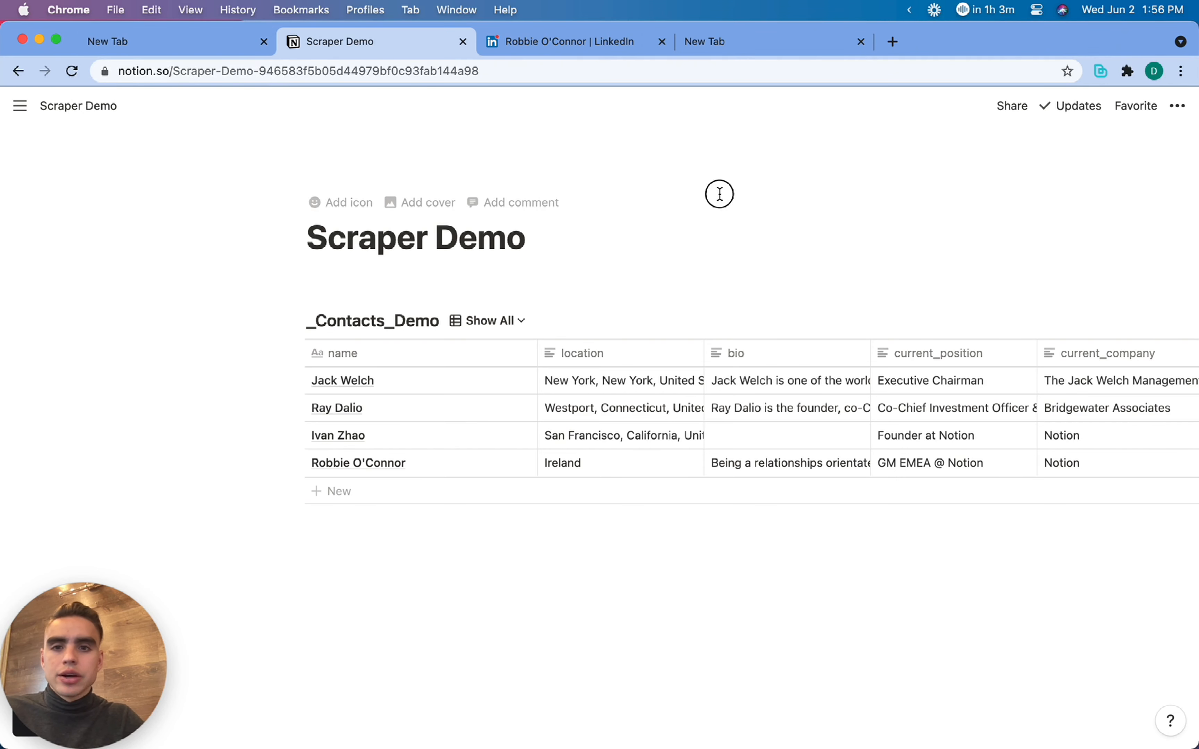
# Step: Run the Bardeen playbook that notifies participants of the current event about being in the meeting room
pyautogui.click(1099, 72)
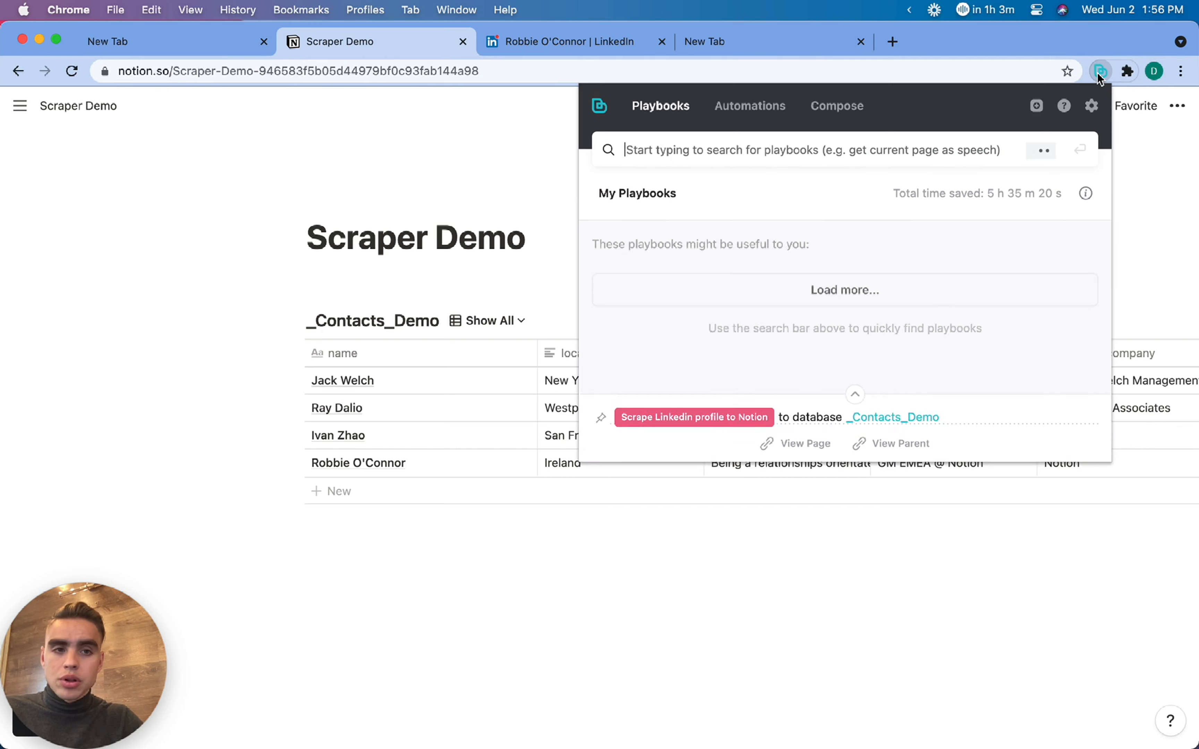
pyautogui.click(1010, 303)
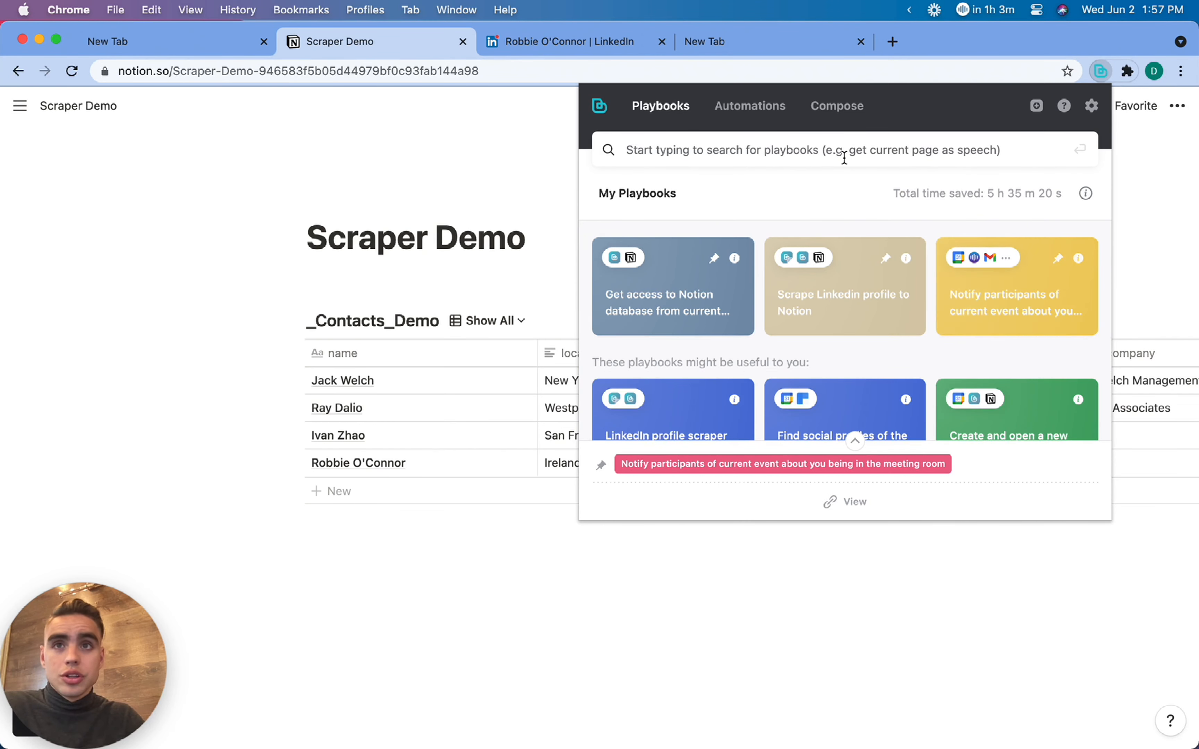
pyautogui.click(401, 160)
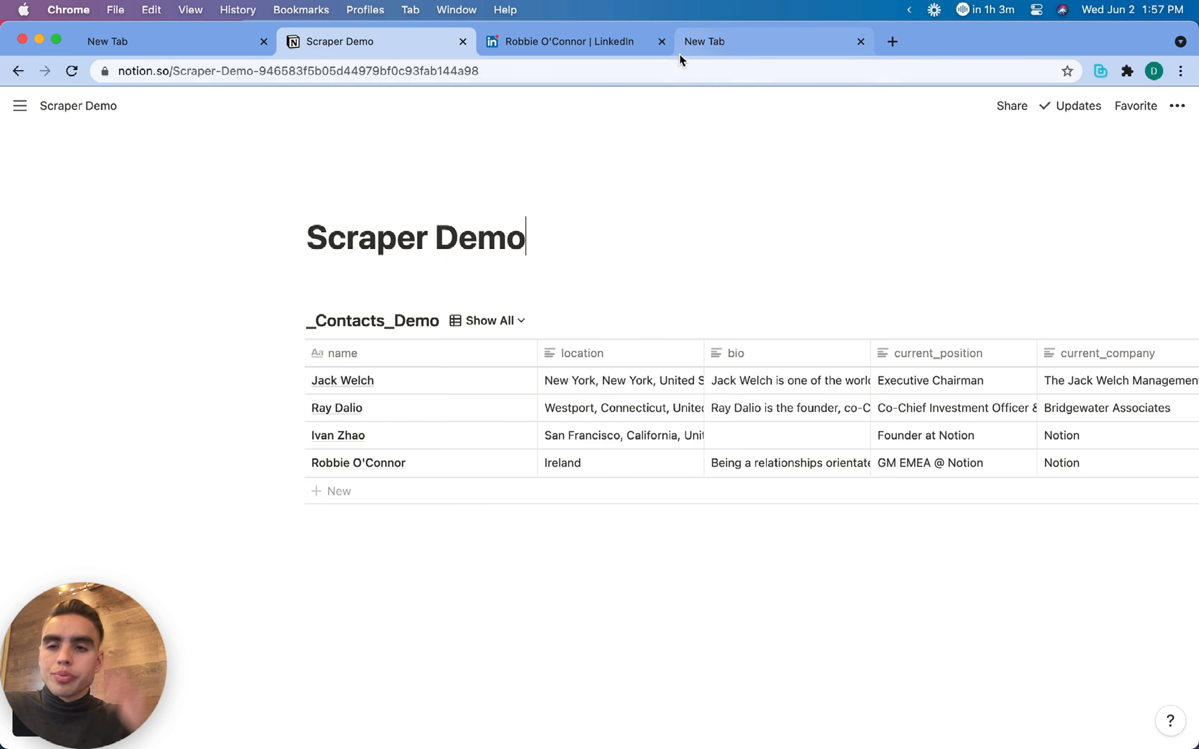
# Step: Load crunchbase.com in the empty browser tab
pyautogui.click(715, 41)
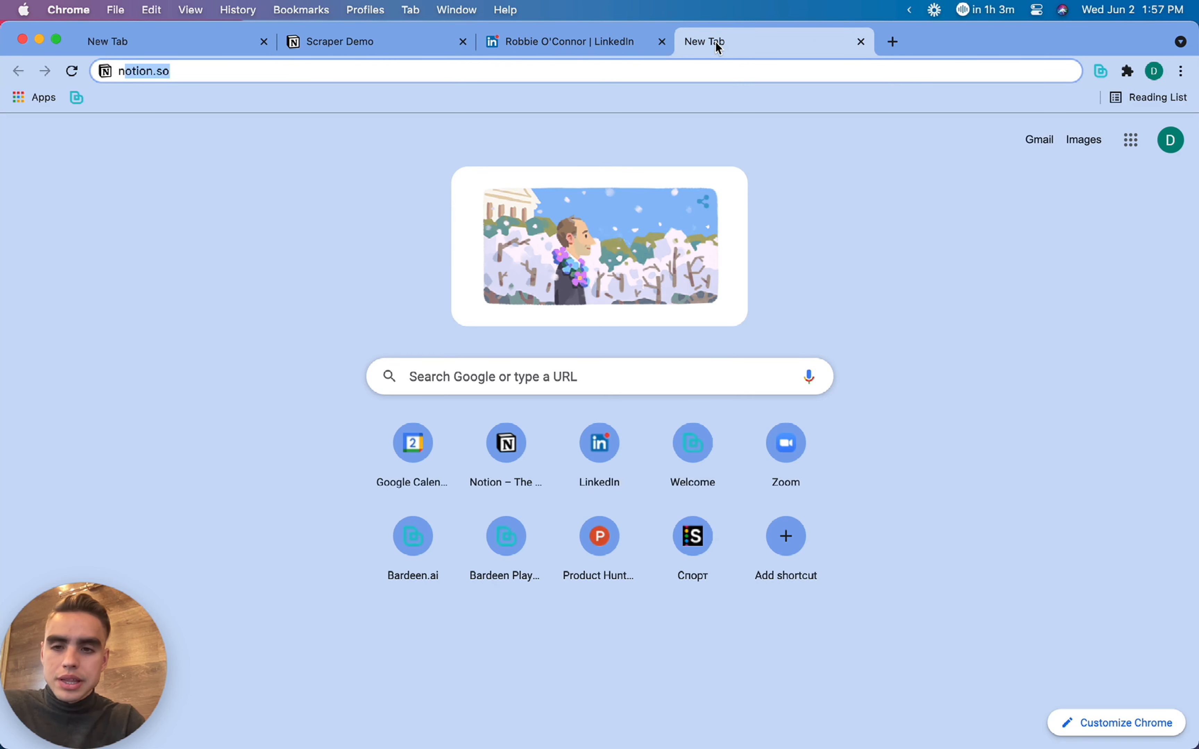
pyautogui.write('n')
pyautogui.press('BackSpace')
pyautogui.press('BackSpace')
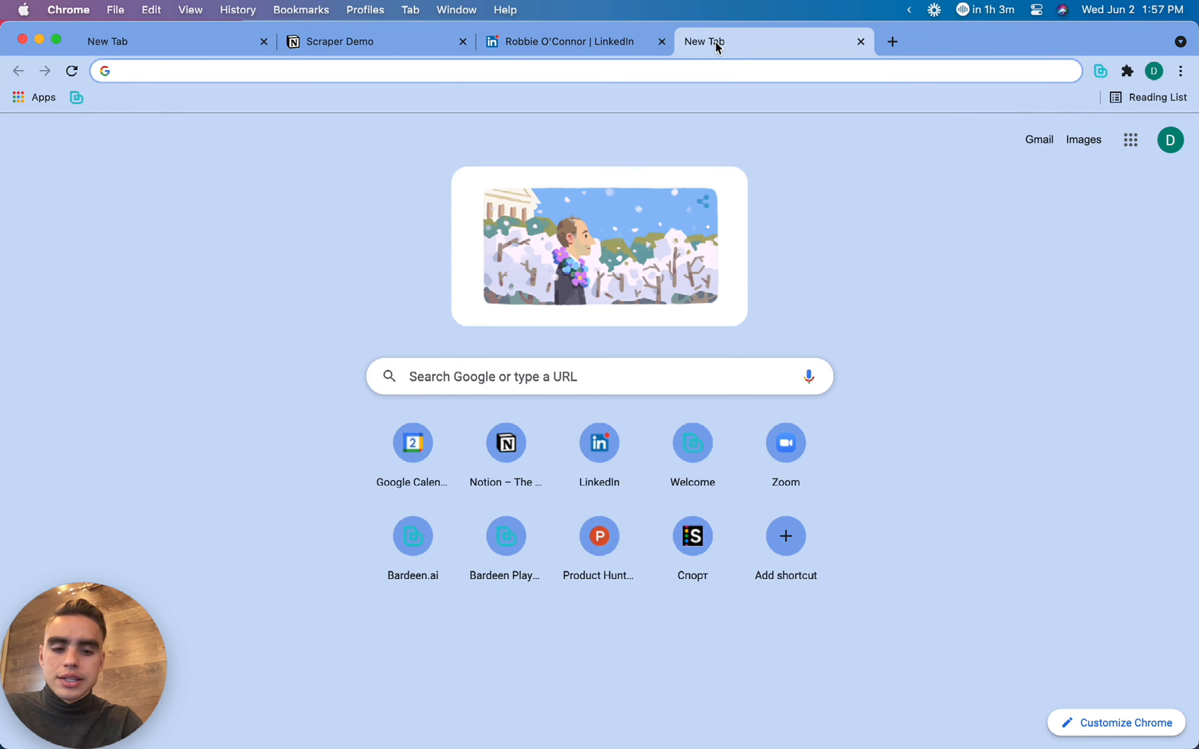
pyautogui.write('crunchbase.com')
pyautogui.press('Return')
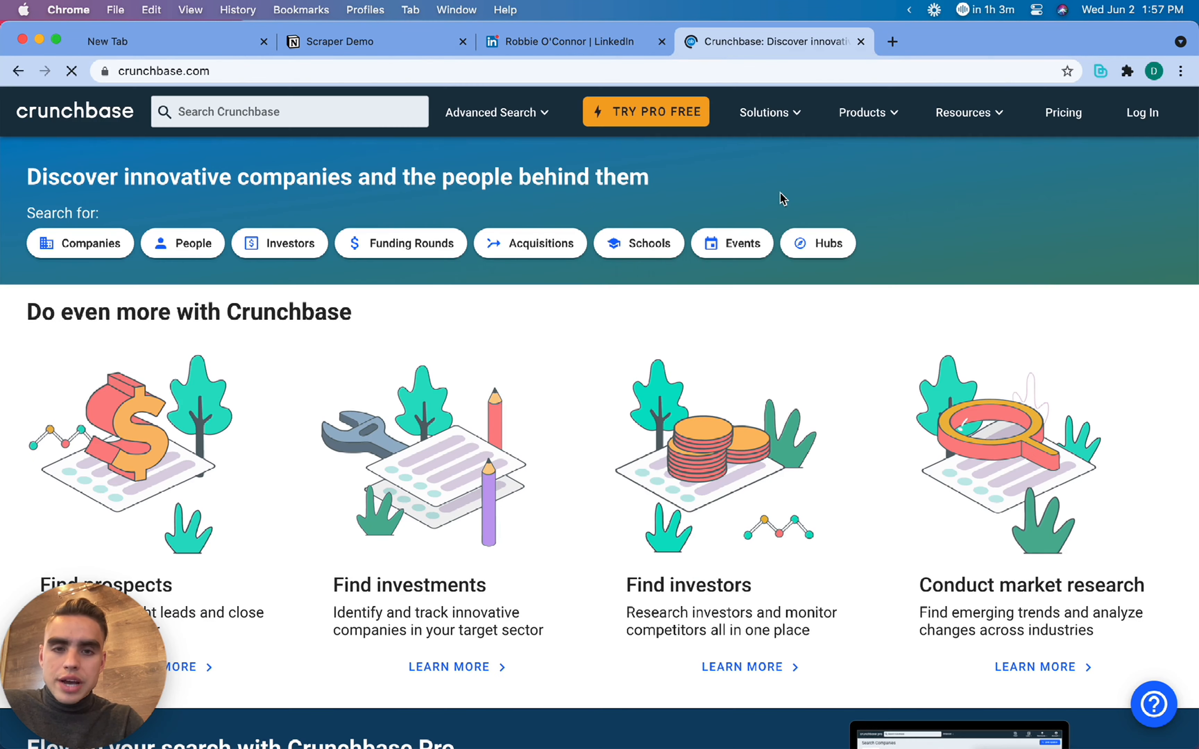
# Step: Search Crunchbase for tesla and open the profile of the electric vehicle company Tesla
pyautogui.click(292, 107)
pyautogui.write('tesla')
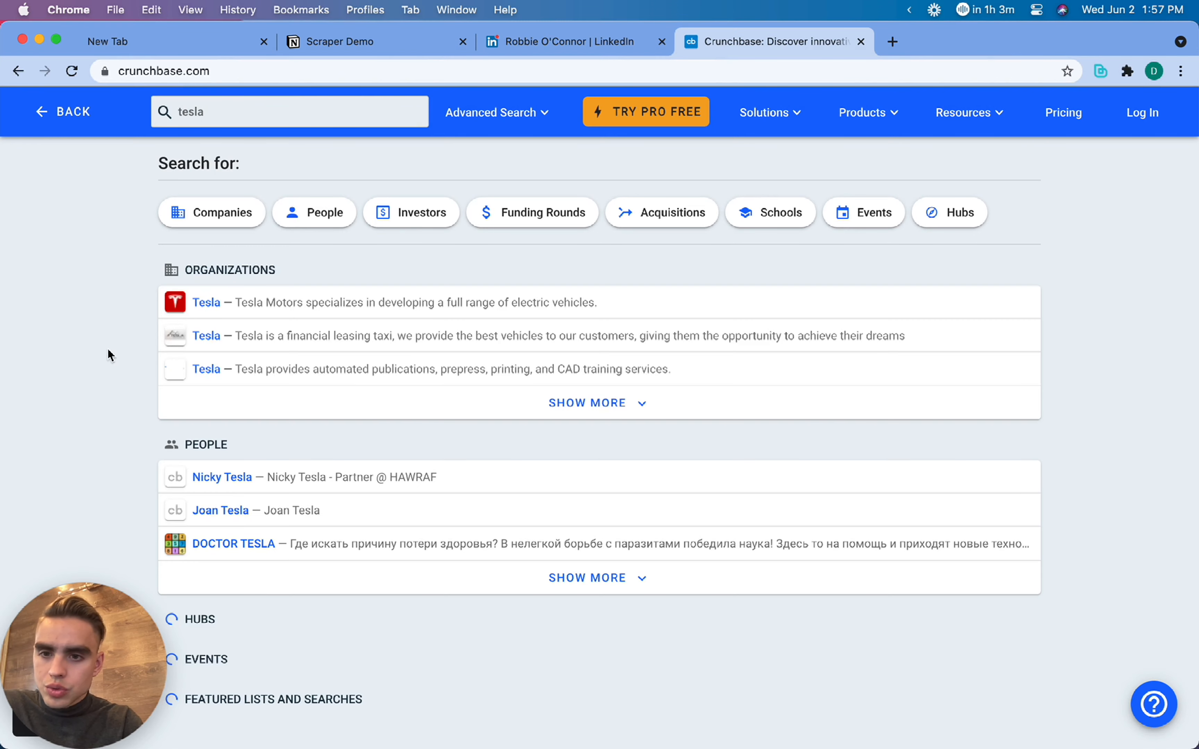
pyautogui.click(205, 303)
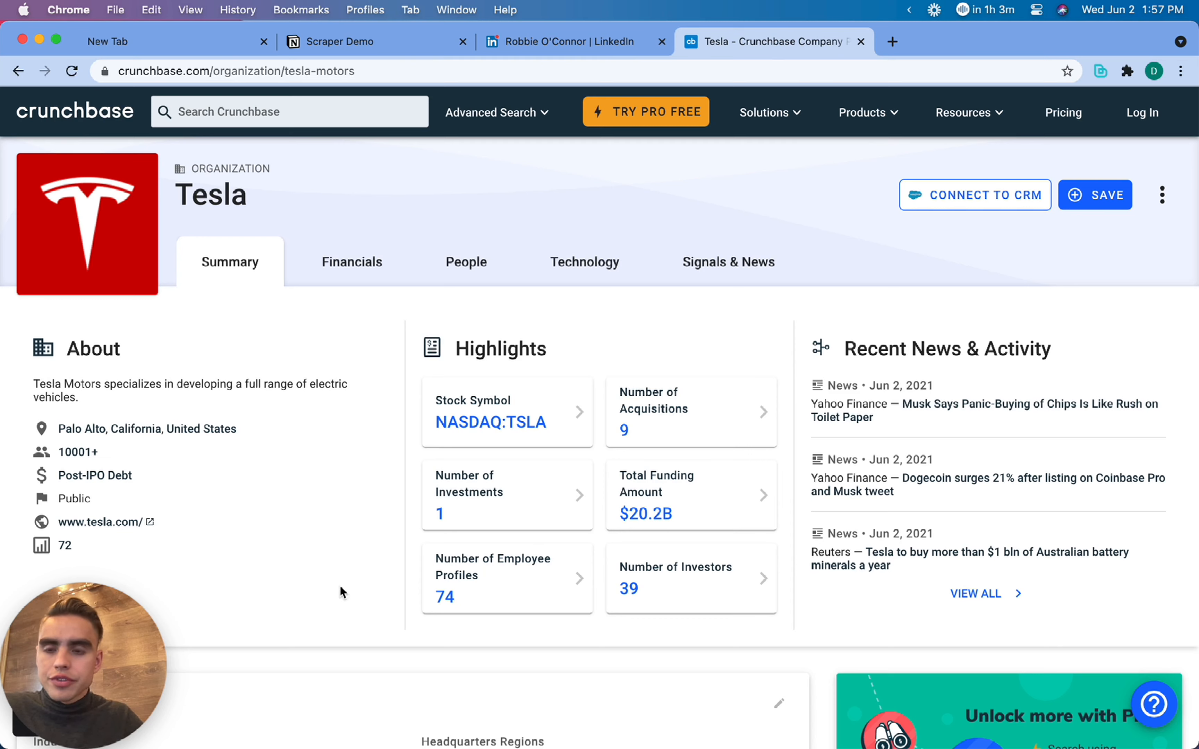
pyautogui.moveTo(122, 659); pyautogui.dragTo(1124, 646)
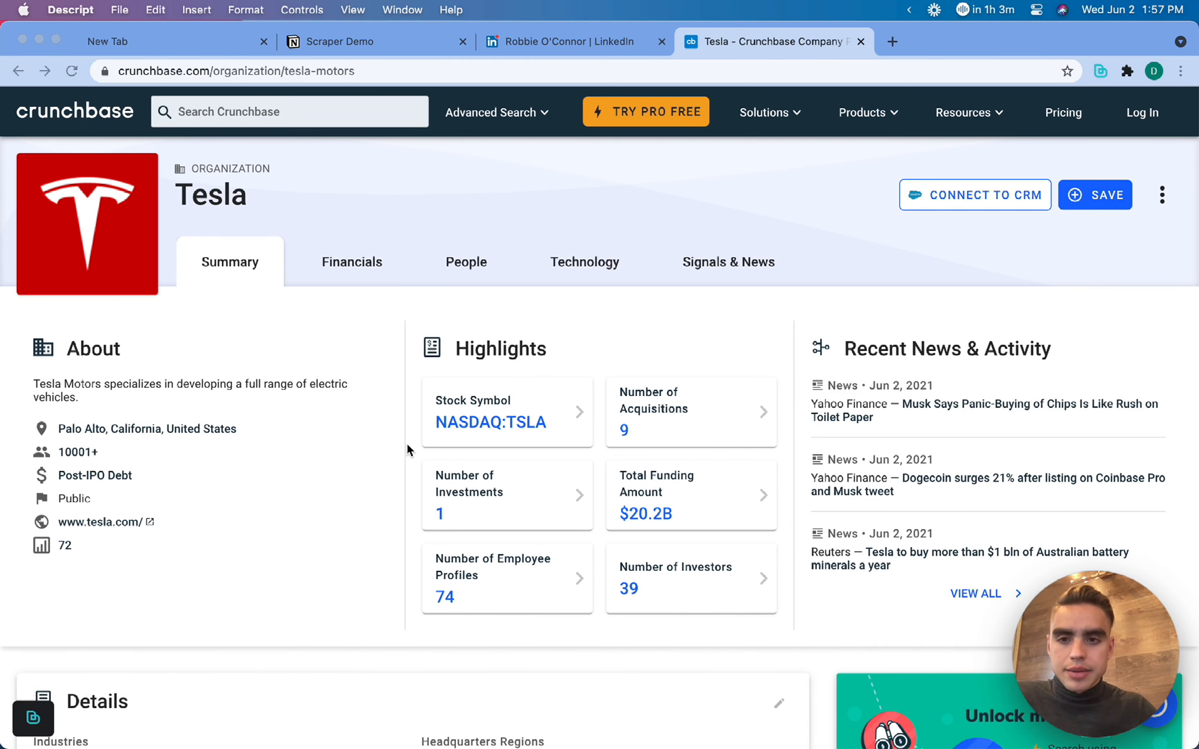
pyautogui.scroll(-1, 402, 446)
pyautogui.scroll(1, 395, 451)
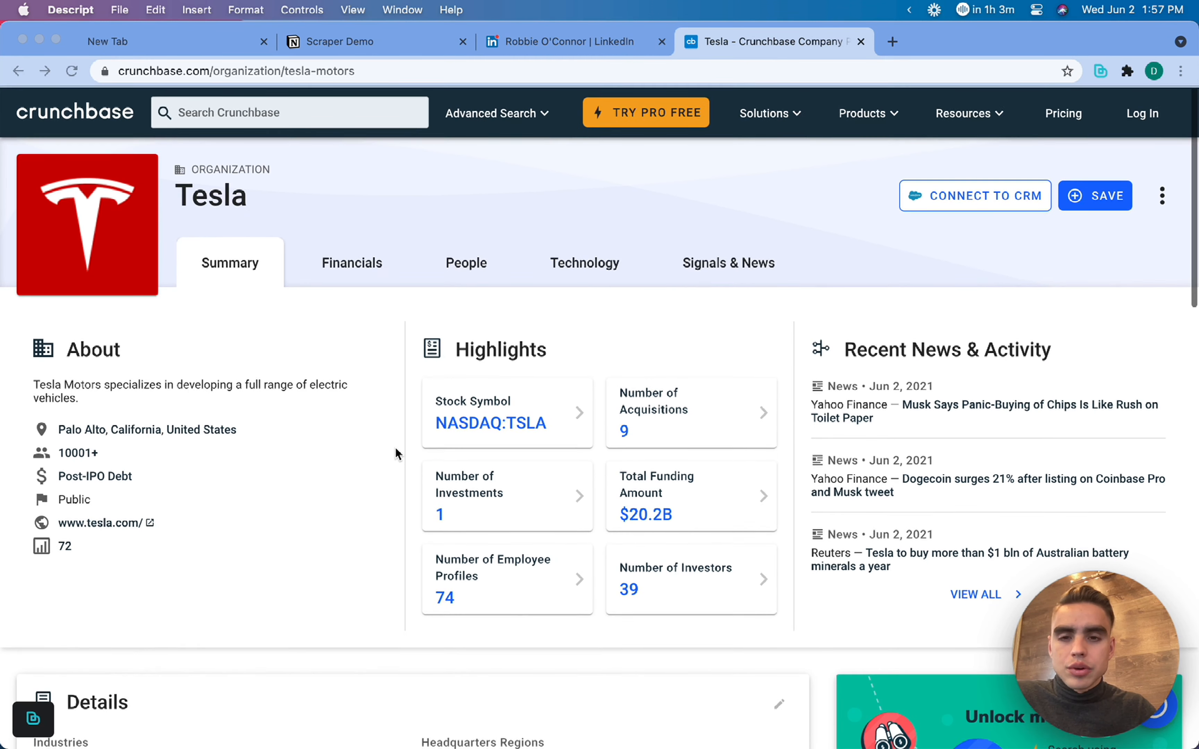
# Step: Open Bardeen's command composer on the Tesla page and clear its notebook
pyautogui.click(396, 451)
pyautogui.hotkey('alt', 'b')
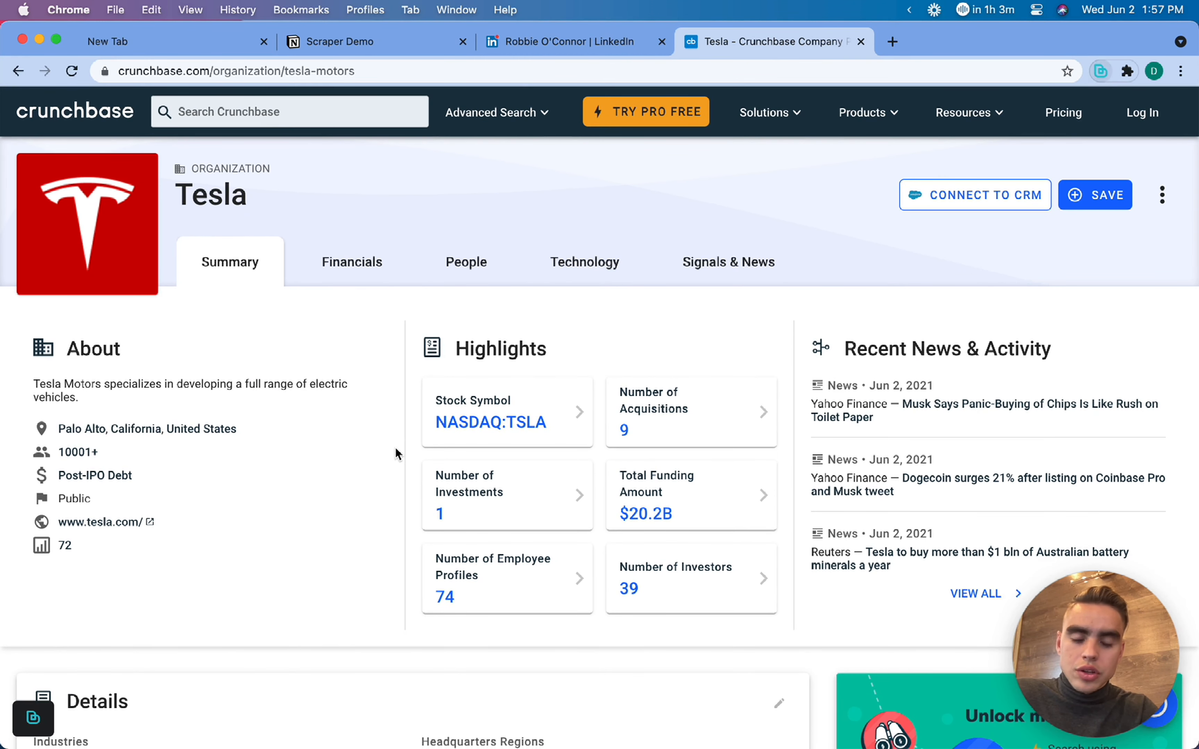
pyautogui.click(836, 107)
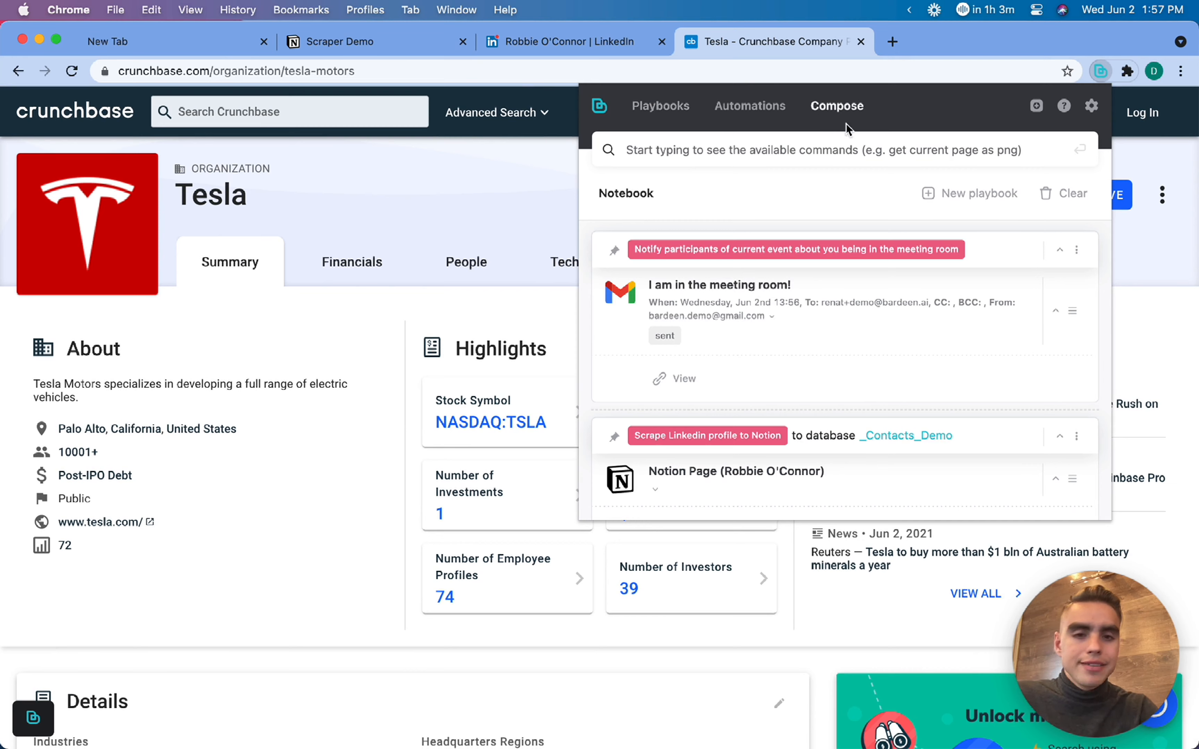
pyautogui.click(1066, 193)
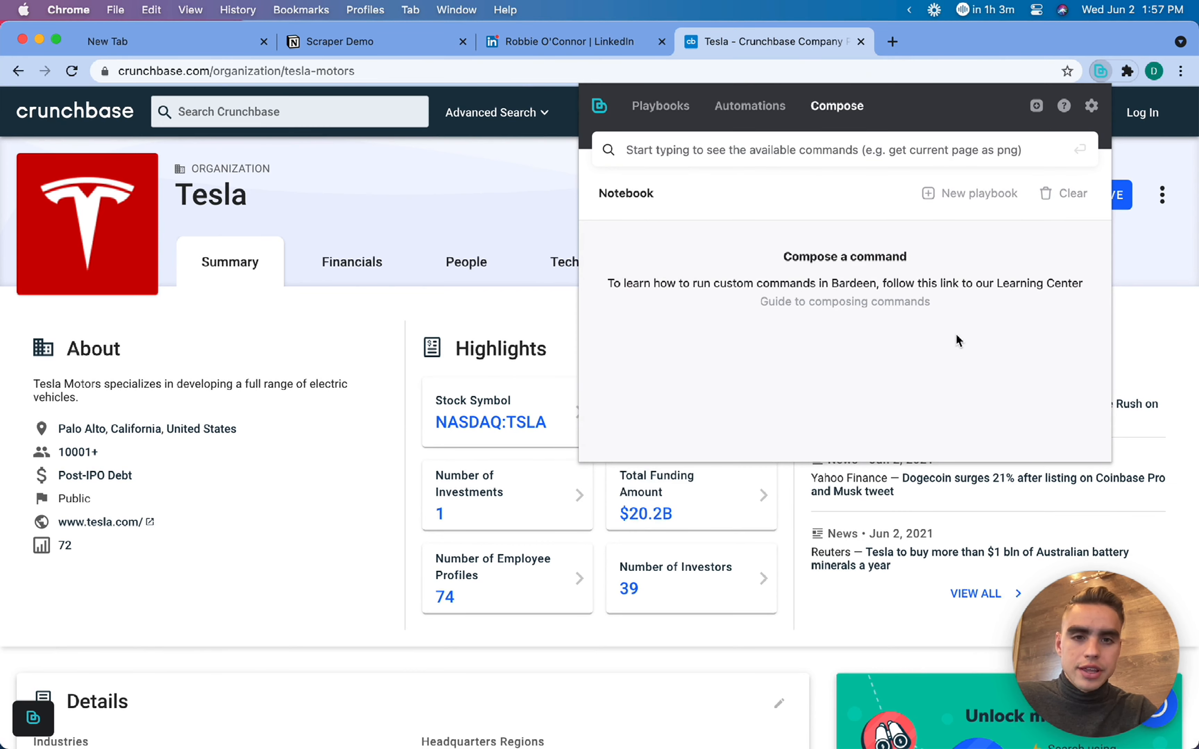
# Step: Run the Bardeen command "Do create new scraper model" on the Tesla page to start picking elements
pyautogui.click(652, 150)
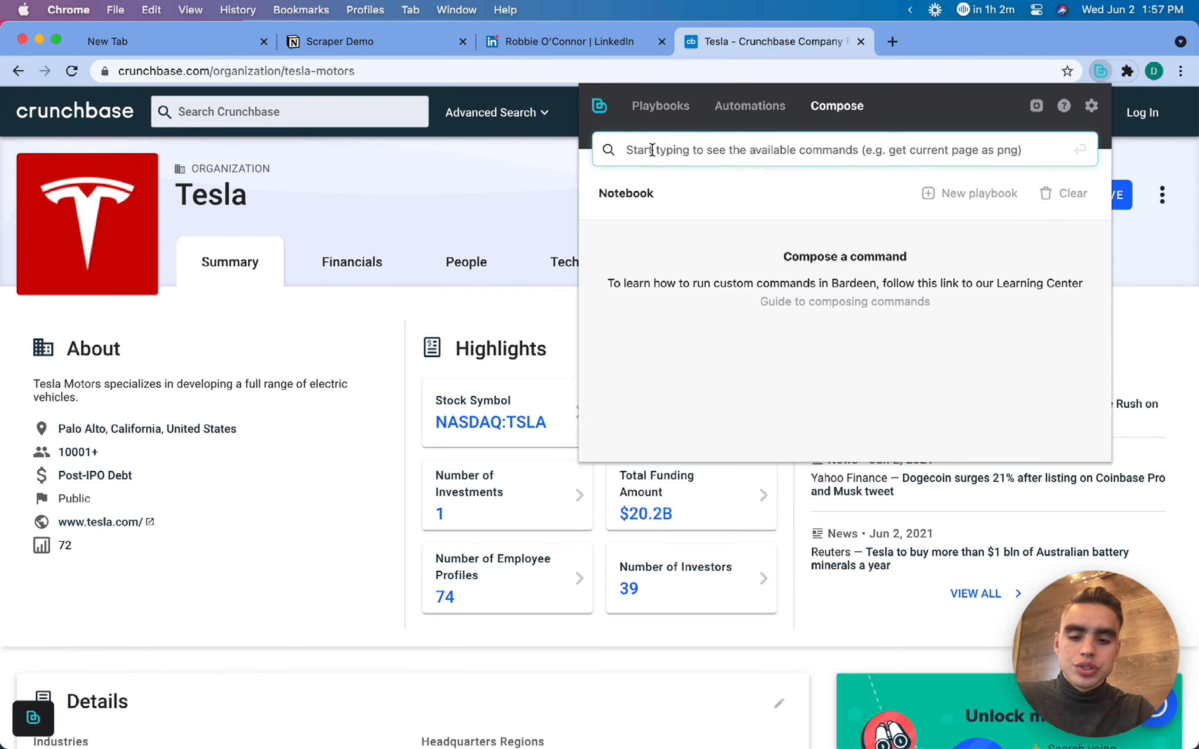
pyautogui.write('do')
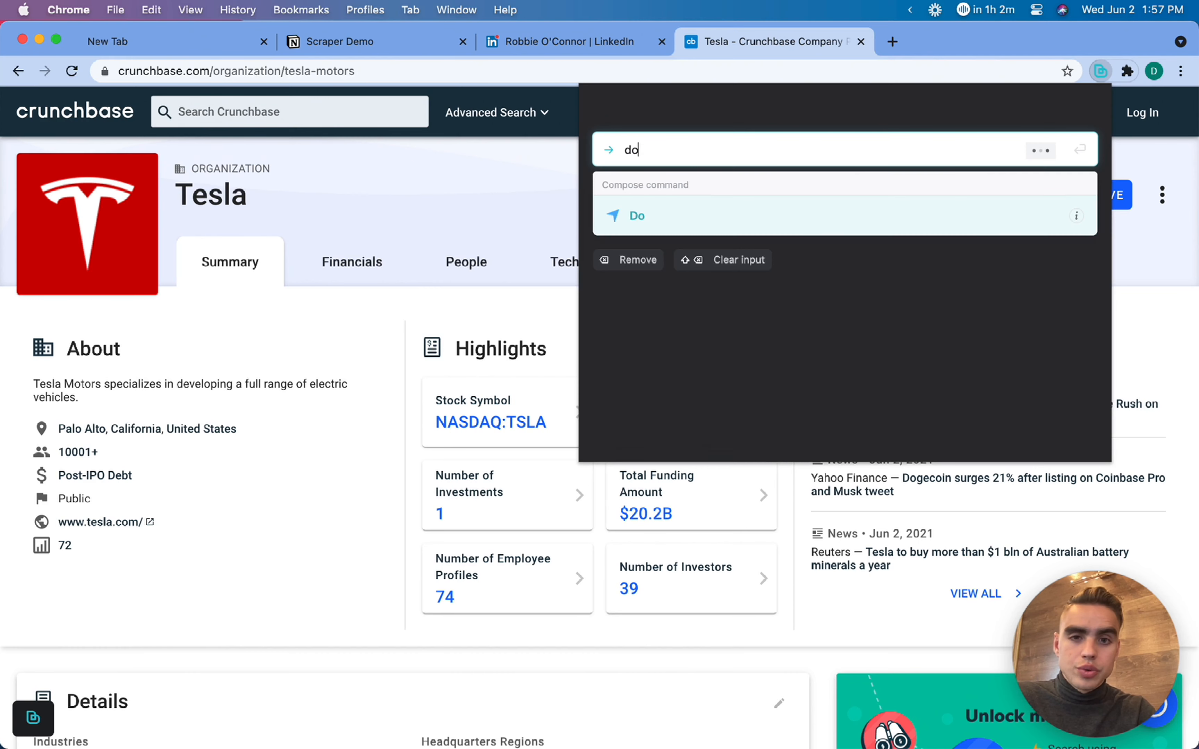
pyautogui.press('Return')
pyautogui.write('create sc')
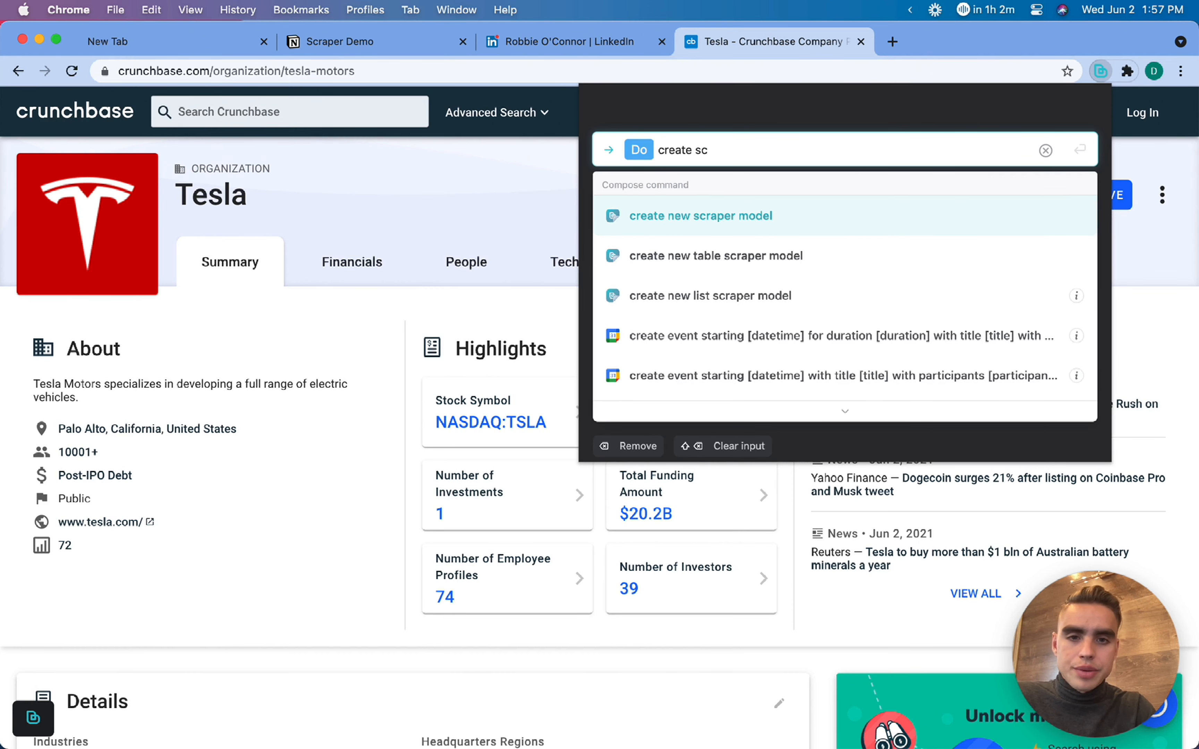
pyautogui.press('Return')
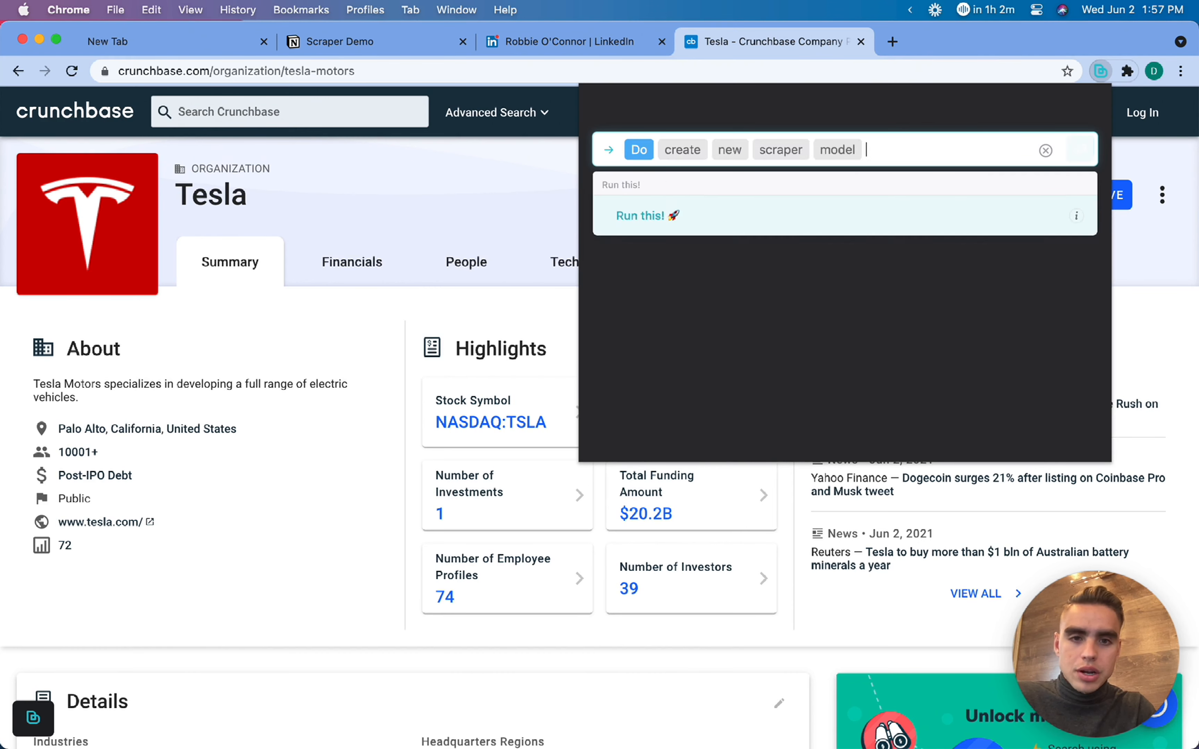
pyautogui.press('Return')
pyautogui.click(340, 429)
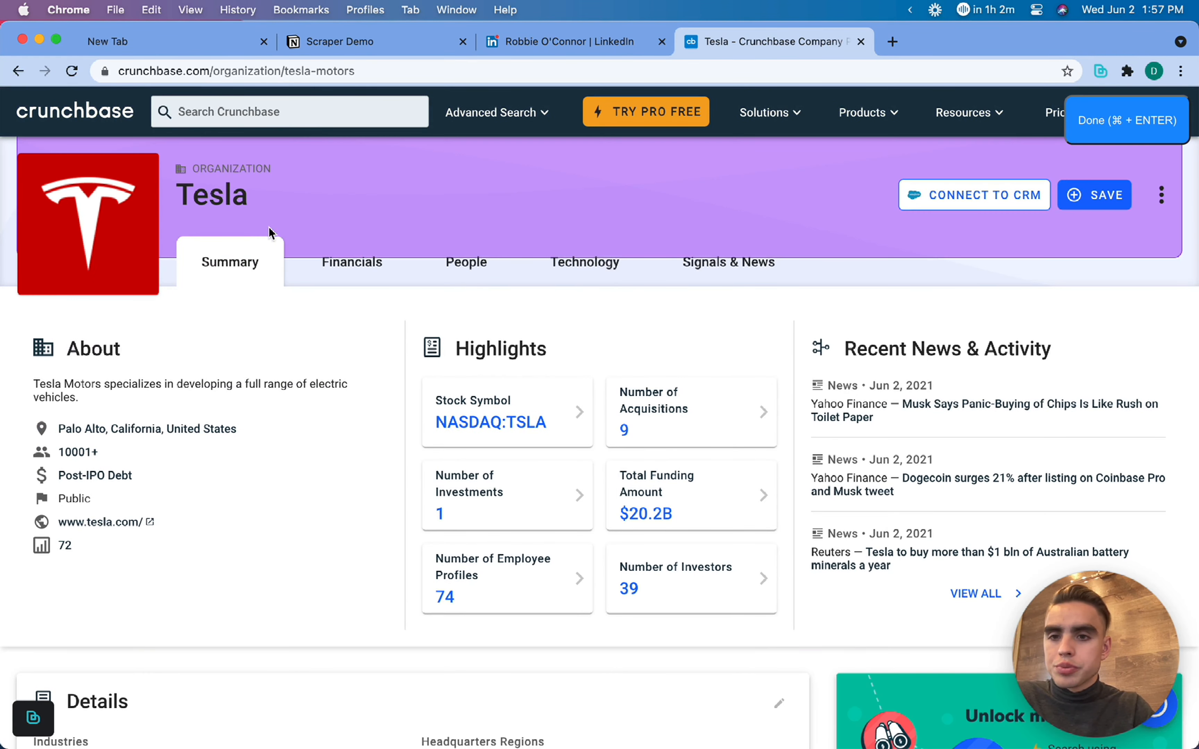
# Step: Add the Tesla heading to the scraper model as a field named Company
pyautogui.click(236, 201)
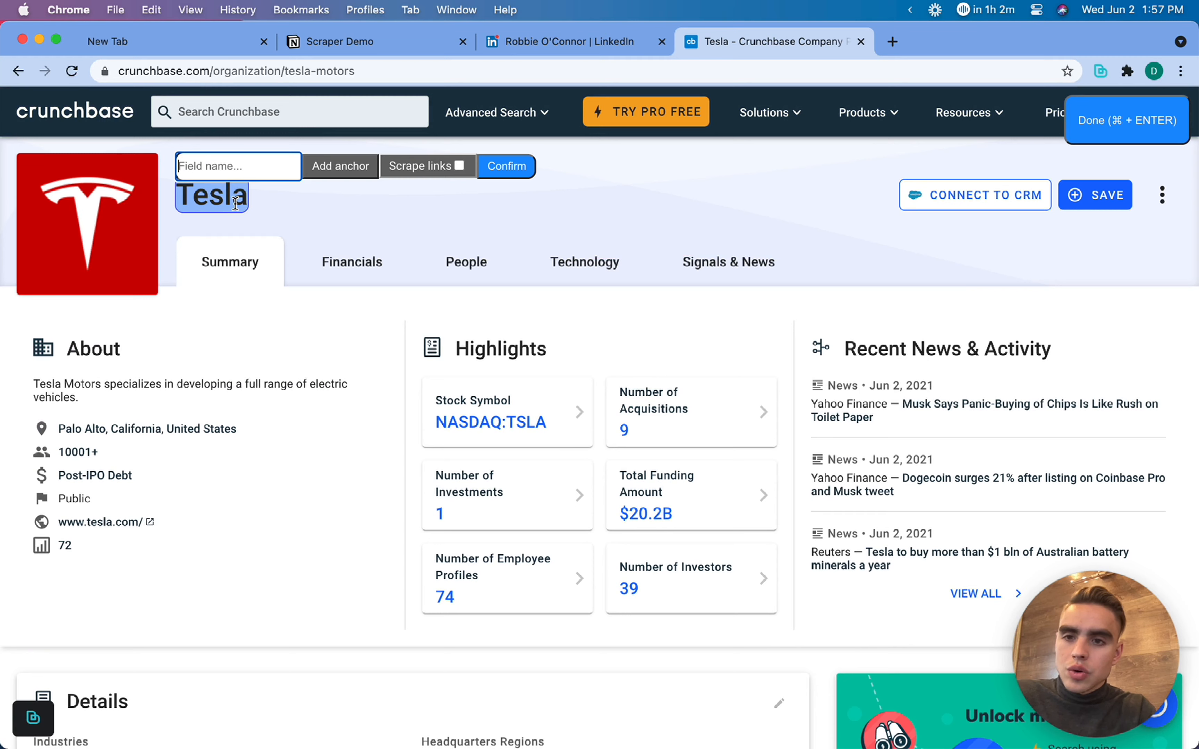
pyautogui.write('Com')
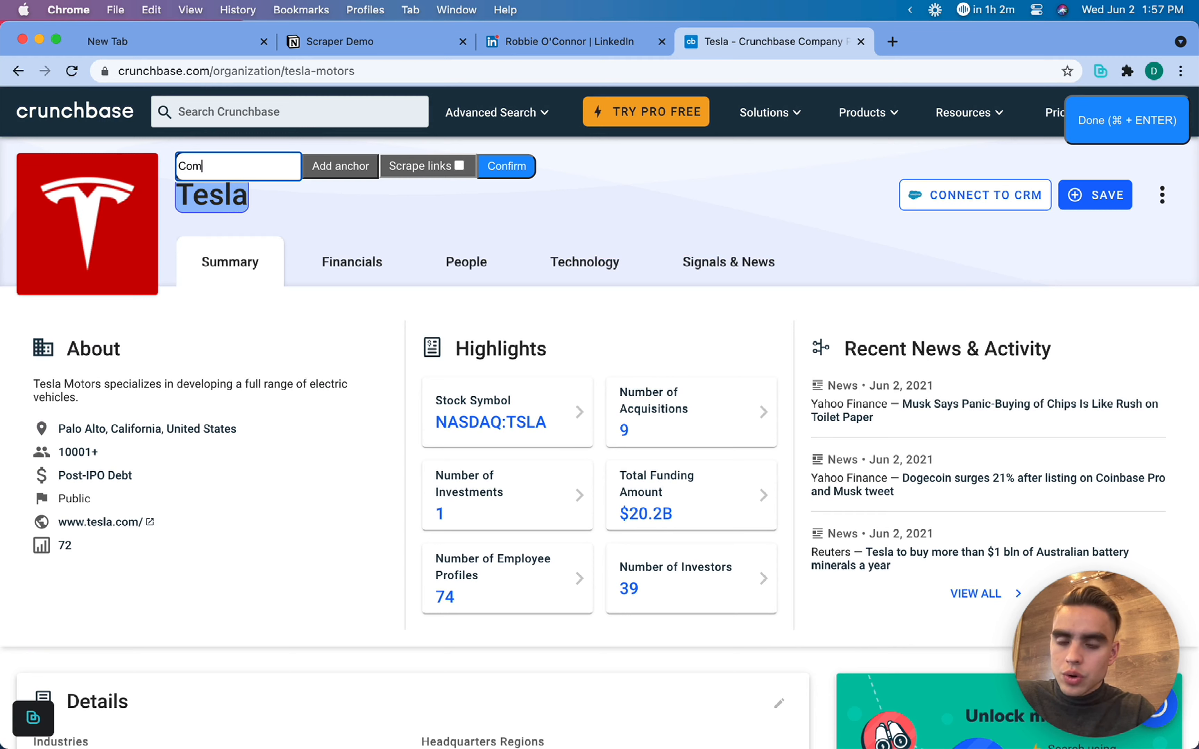
pyautogui.write('pany')
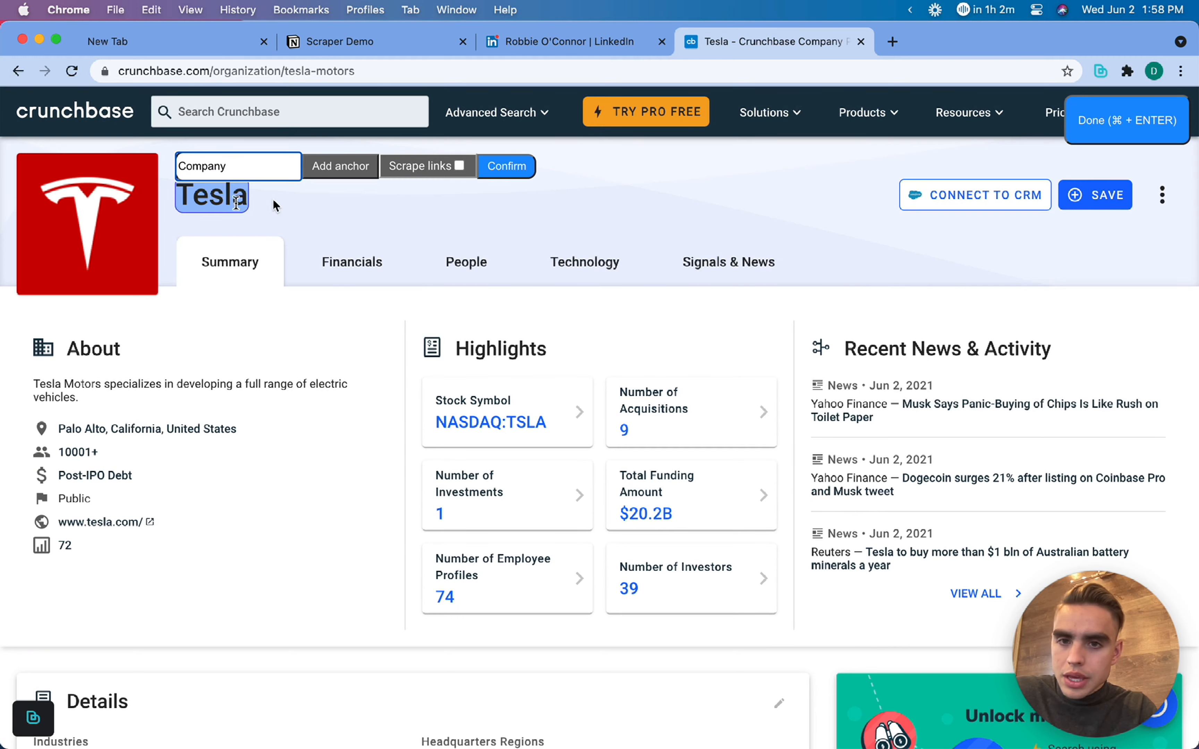
pyautogui.click(506, 167)
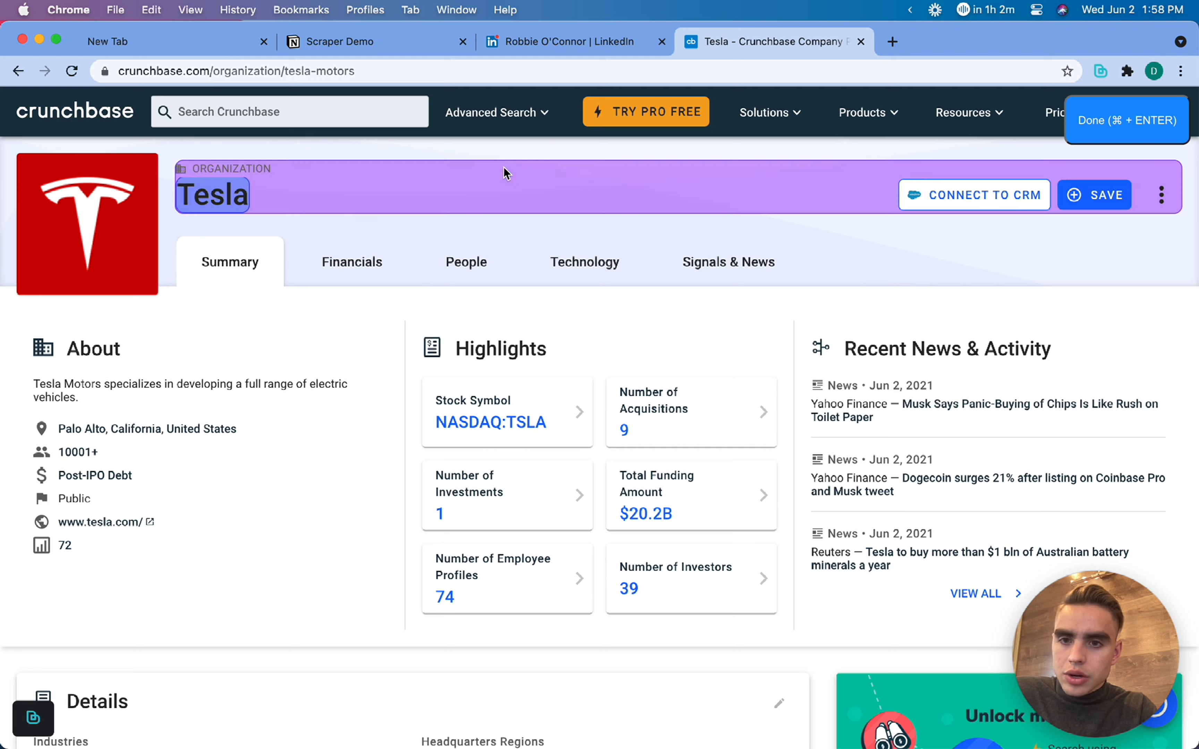
# Step: Add the company description under the About heading to the scraper model as a field named About
pyautogui.click(119, 402)
pyautogui.write('About')
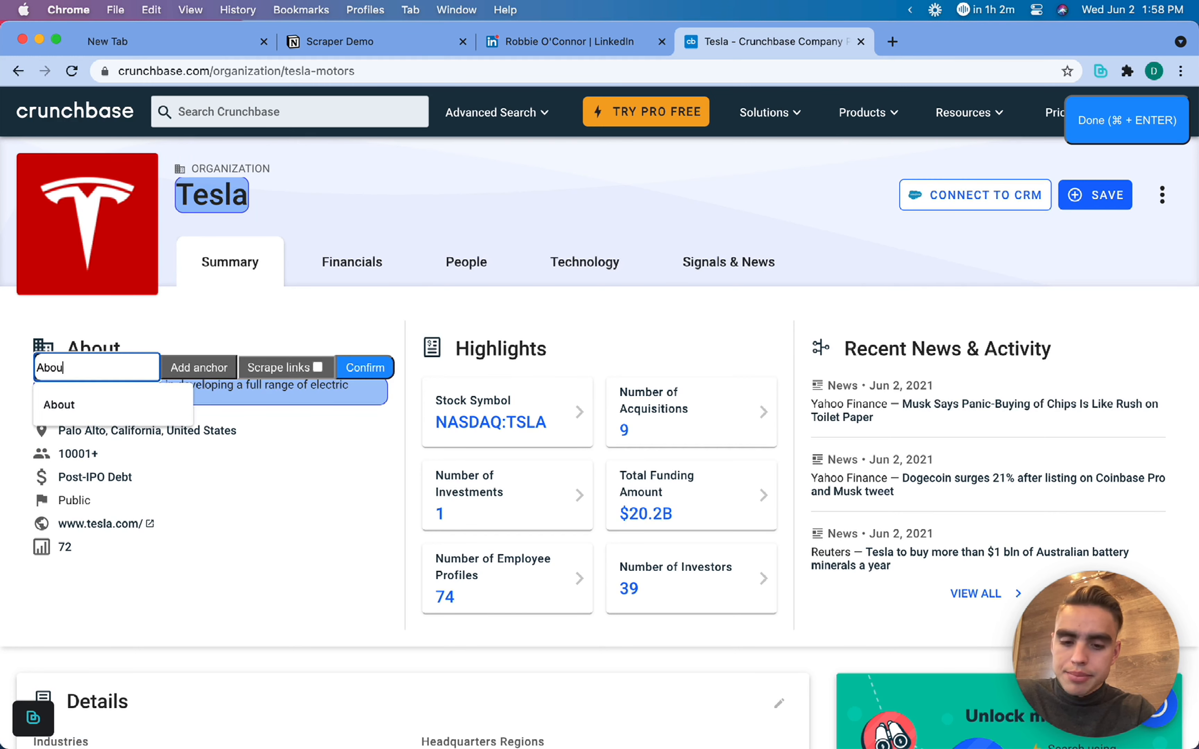
pyautogui.click(365, 367)
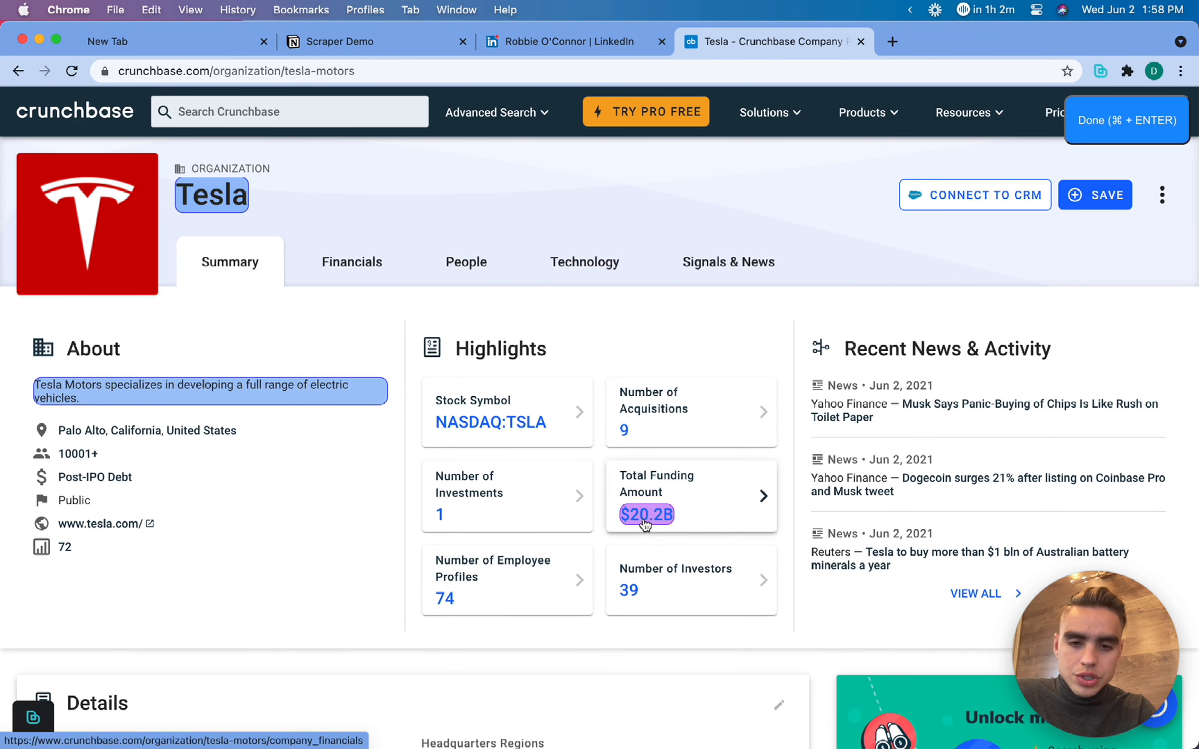
# Step: Add the total funding value as a field named Funding, anchored to its Total Funding Amount label
pyautogui.click(646, 515)
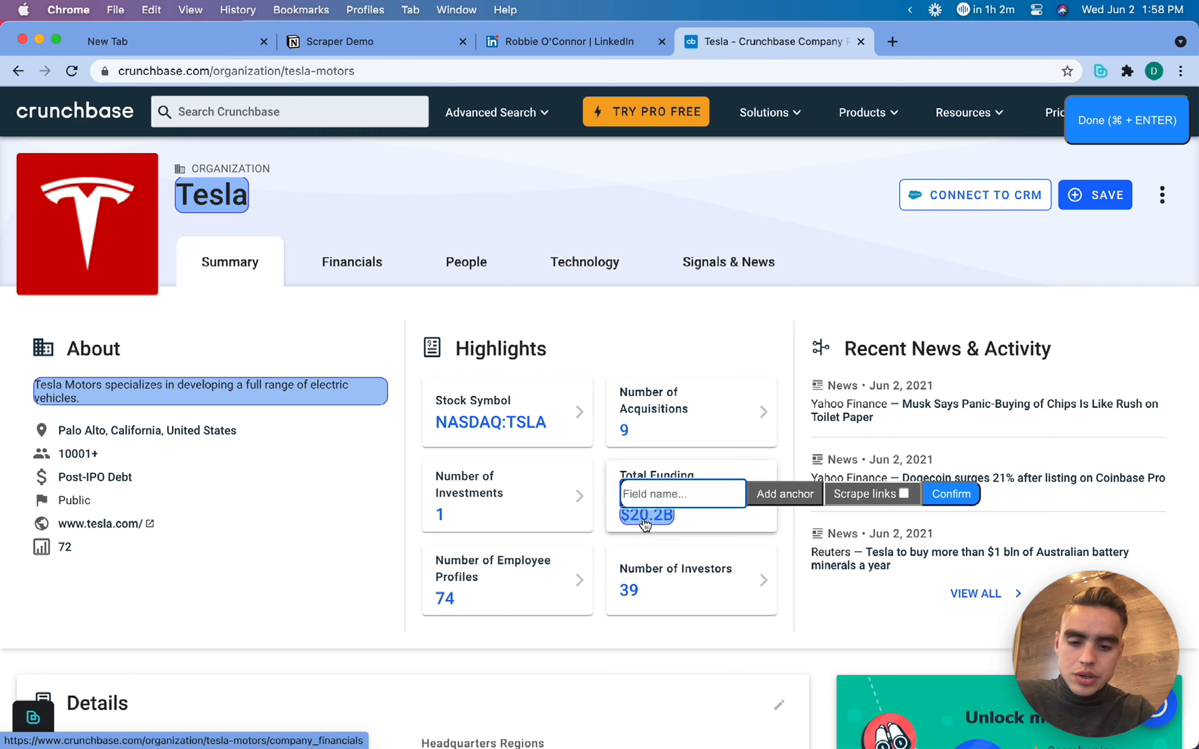
pyautogui.write('Funding')
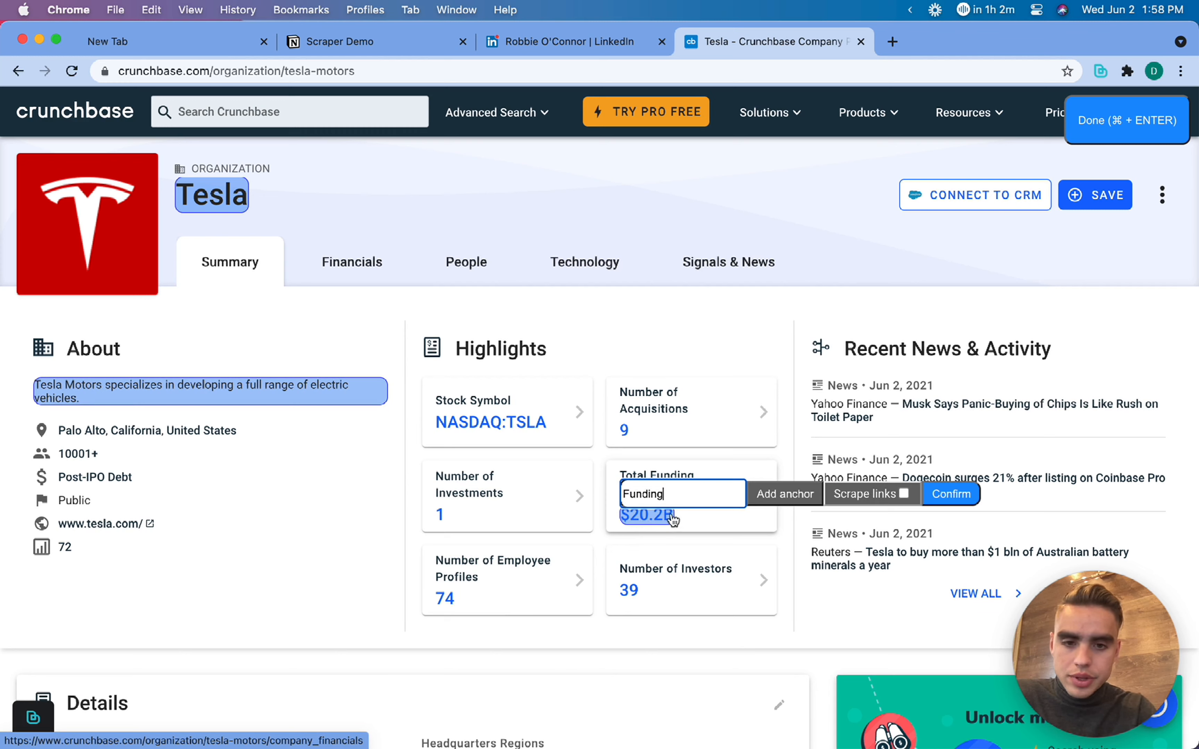
pyautogui.click(785, 495)
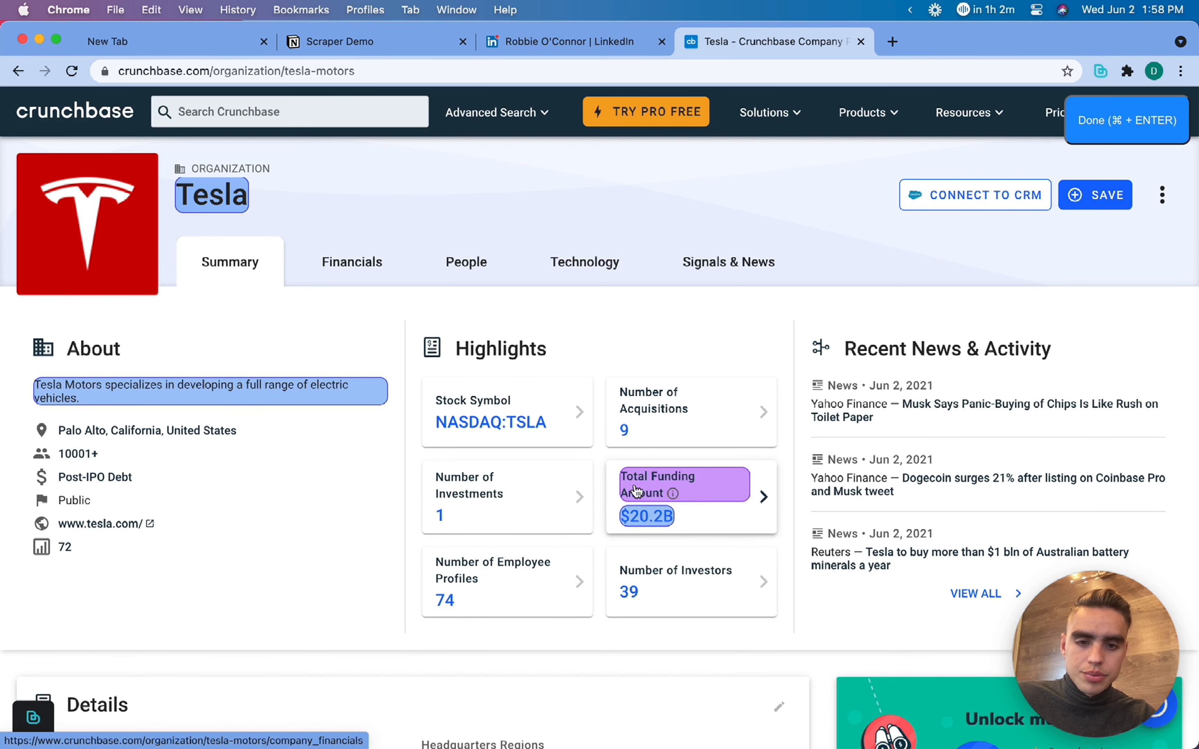
pyautogui.click(638, 491)
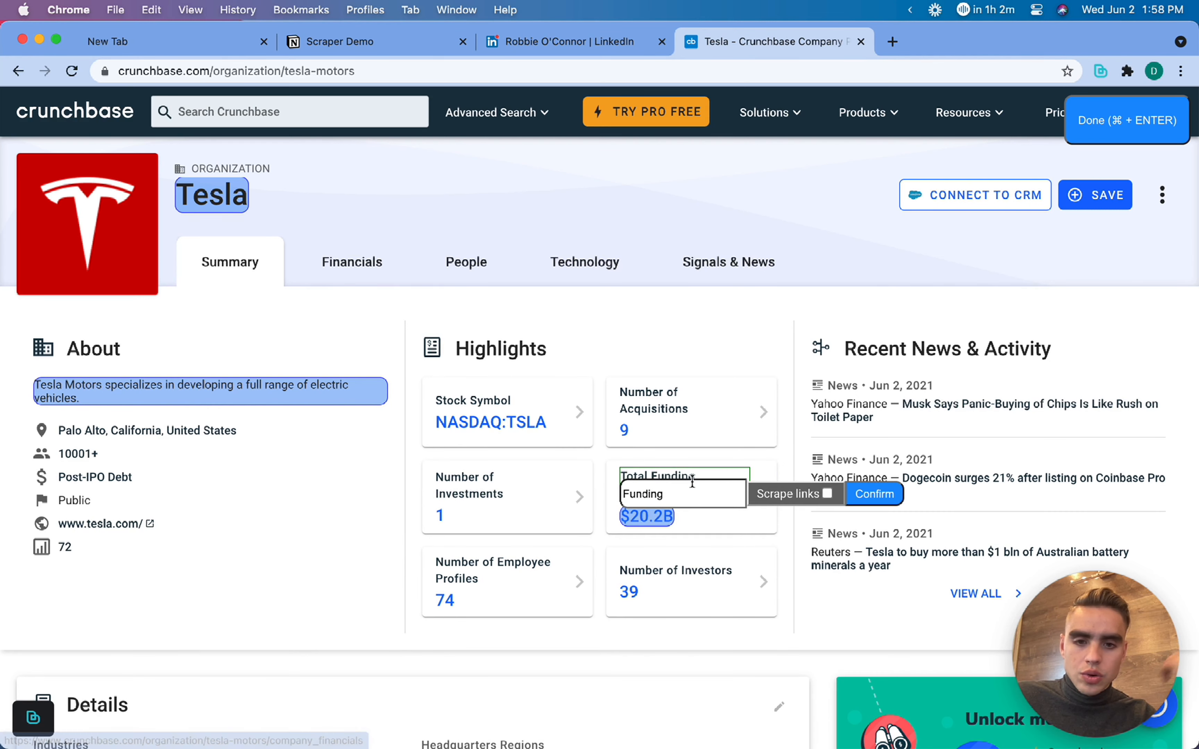
pyautogui.click(874, 497)
# Step: Add the company's website link in the About section to the scraper model as a field named Website
pyautogui.scroll(-2, 602, 546)
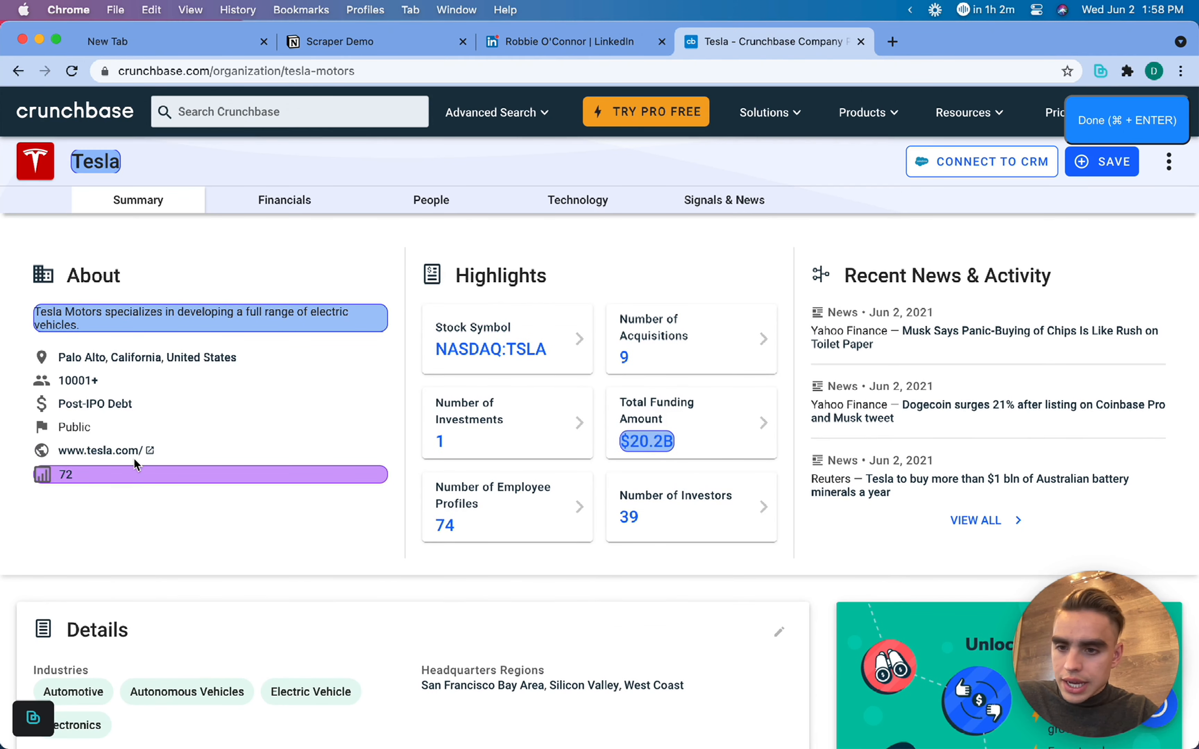
pyautogui.click(106, 455)
pyautogui.press('Return')
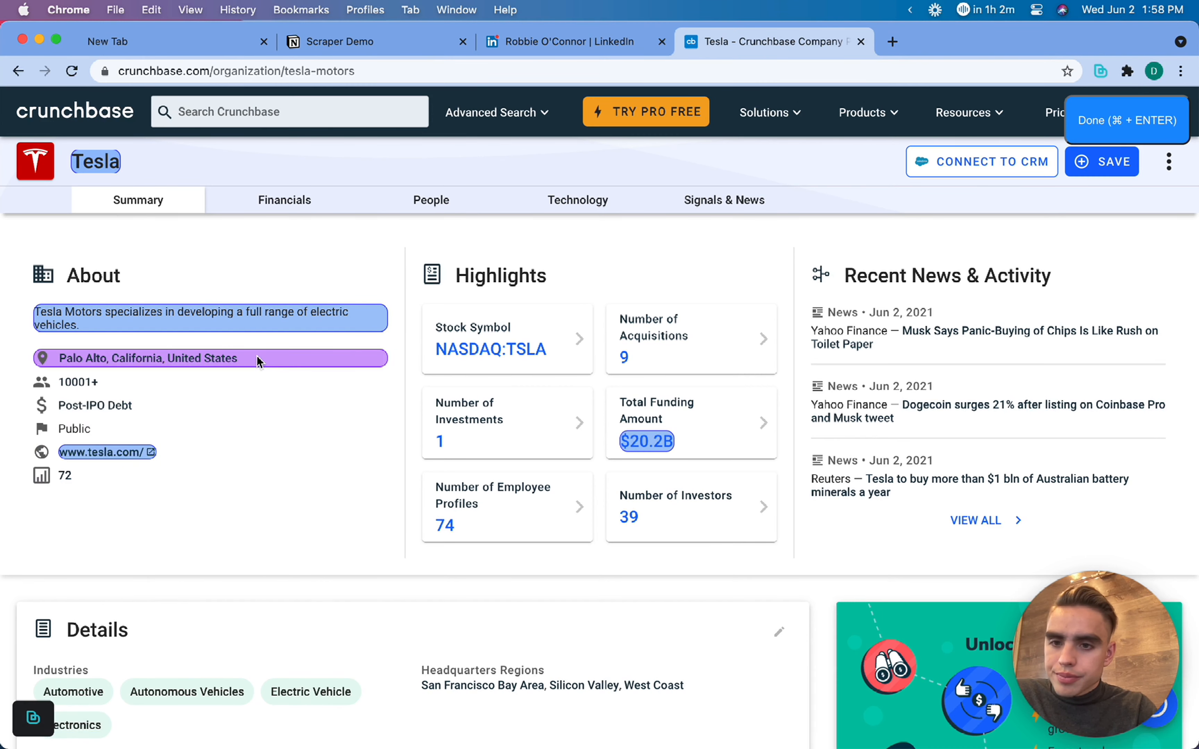
# Step: Add the headquarters location in the About section as a field named Location and finish the scraper model
pyautogui.click(257, 362)
pyautogui.write('Location')
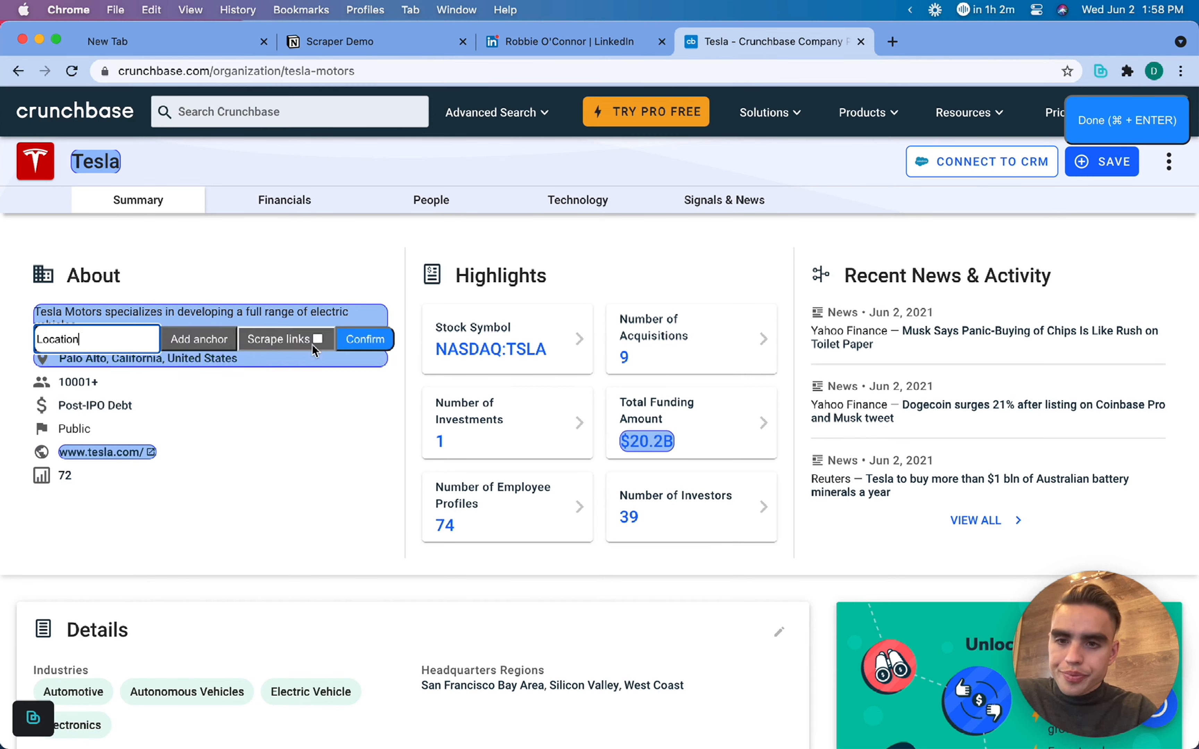
pyautogui.click(367, 343)
pyautogui.click(1103, 129)
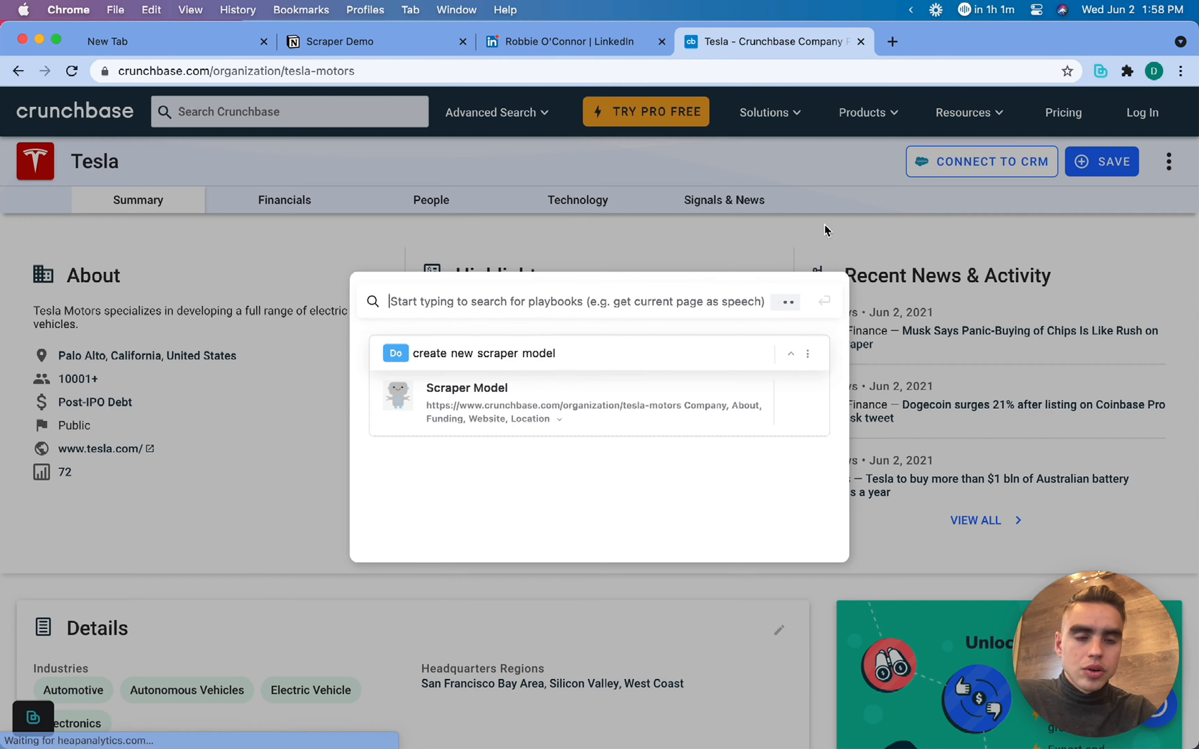
# Step: Run the Bardeen command "Get data using scraper Last model" on the Tesla page
pyautogui.write('get')
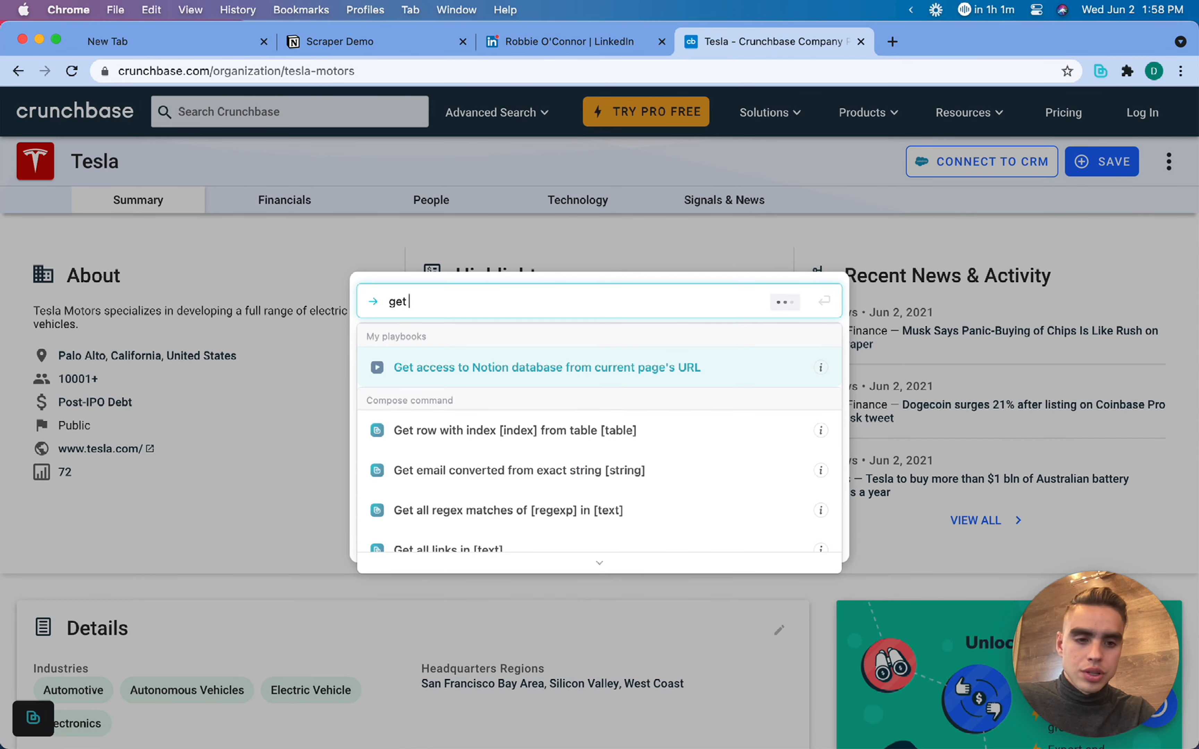
pyautogui.write(' sc')
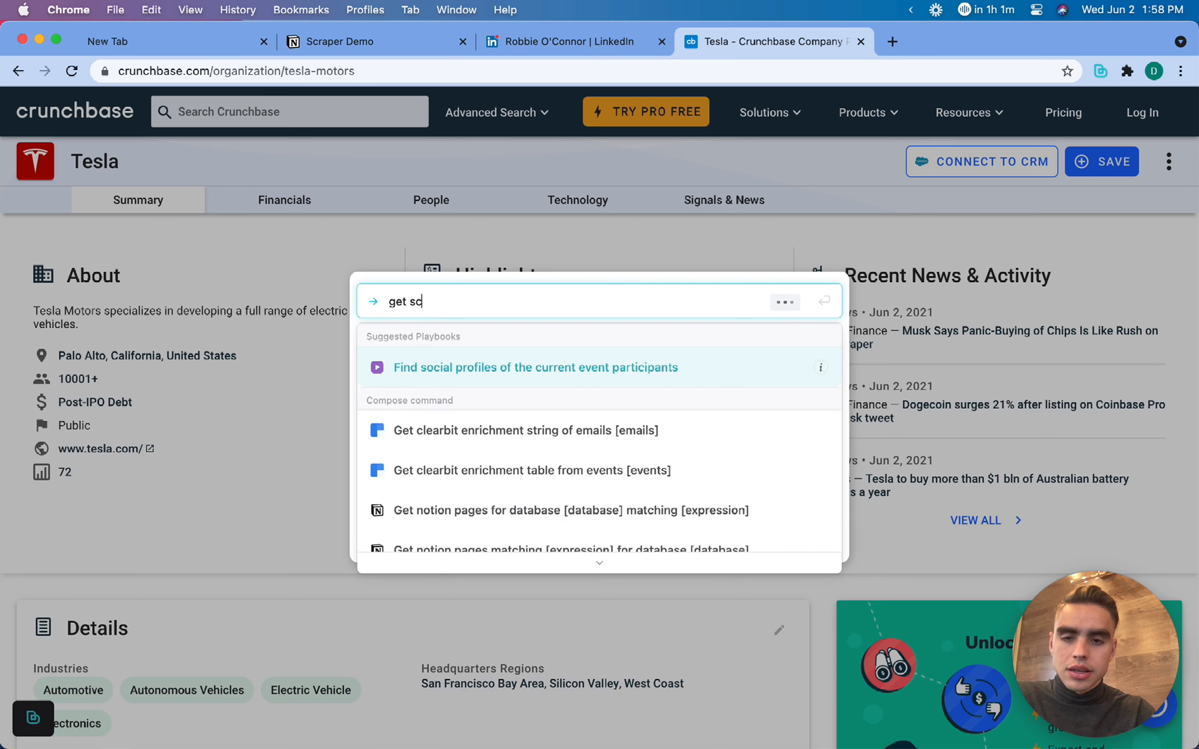
pyautogui.write('rap')
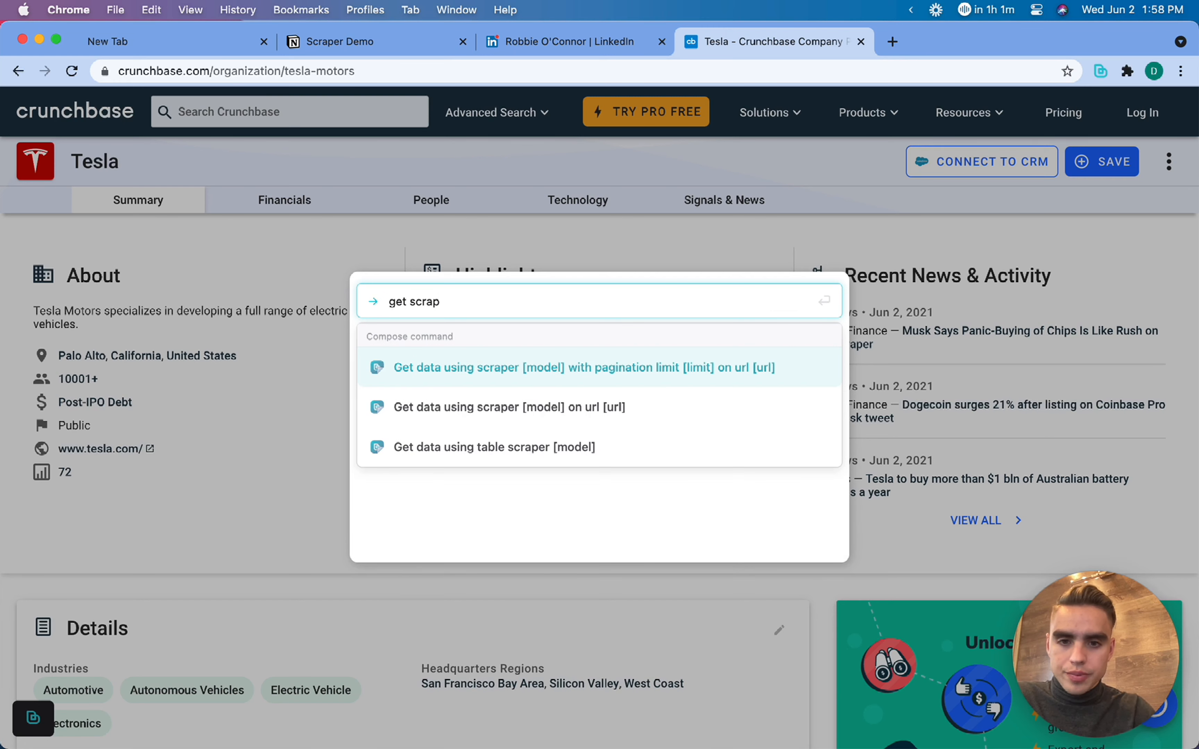
pyautogui.press('Return')
pyautogui.press('Return')
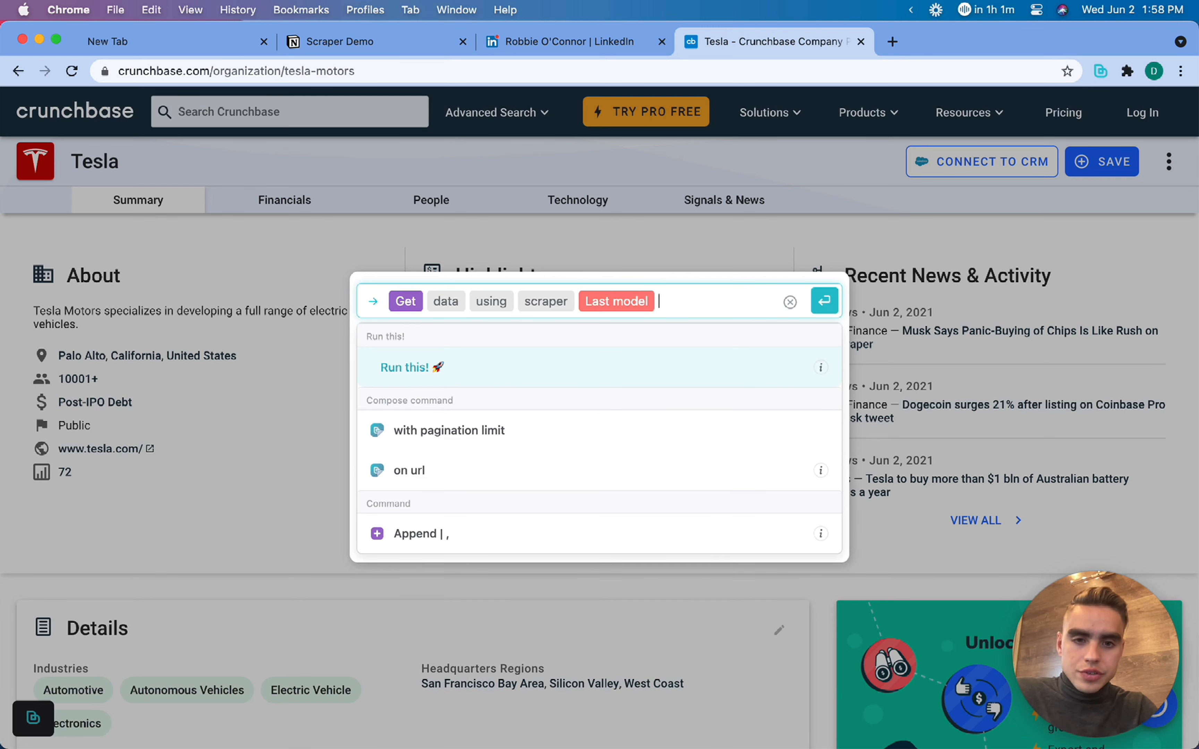
pyautogui.press('Return')
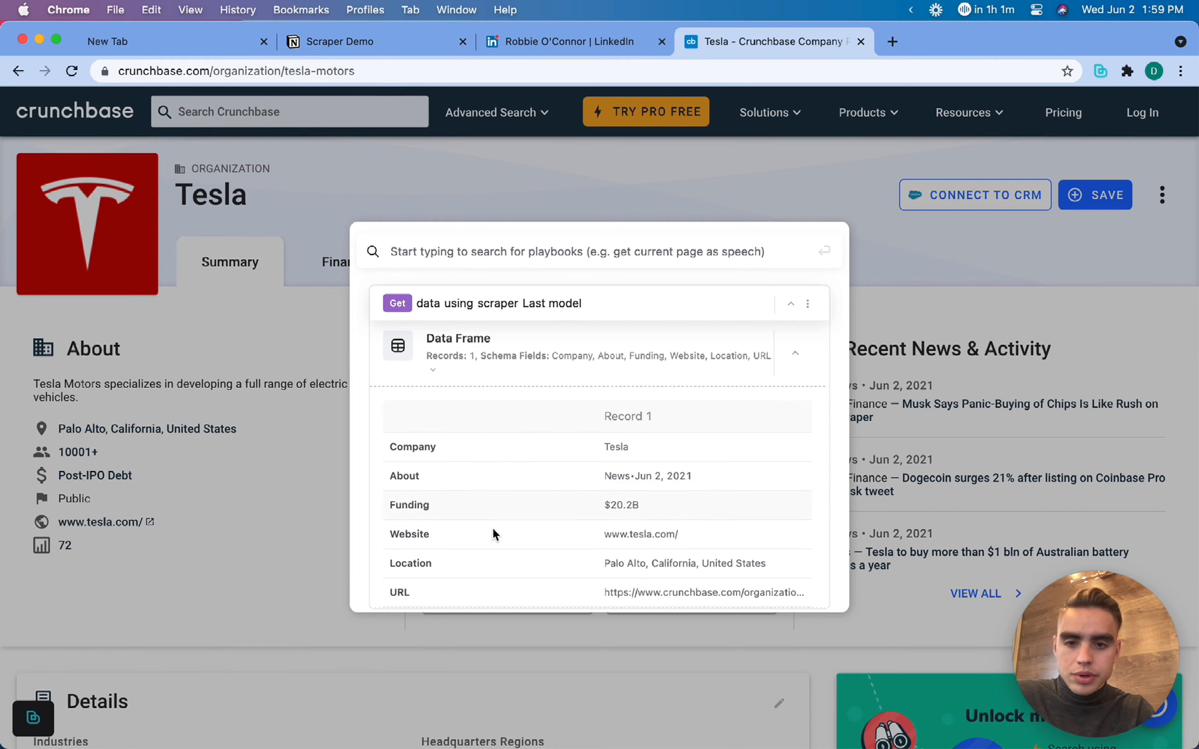
# Step: Switch to the Scraper Demo page in Notion and insert an inline table titled Investment Opportunities below the contacts table
pyautogui.click(373, 40)
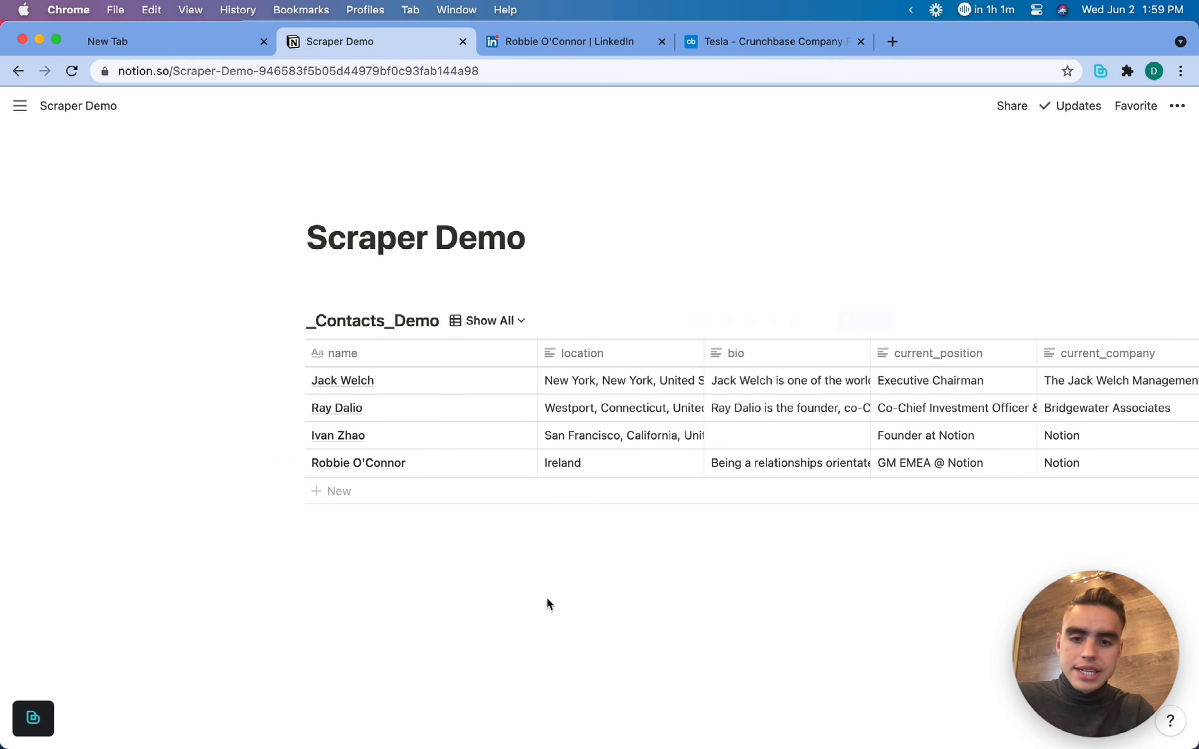
pyautogui.click(531, 536)
pyautogui.write('/table')
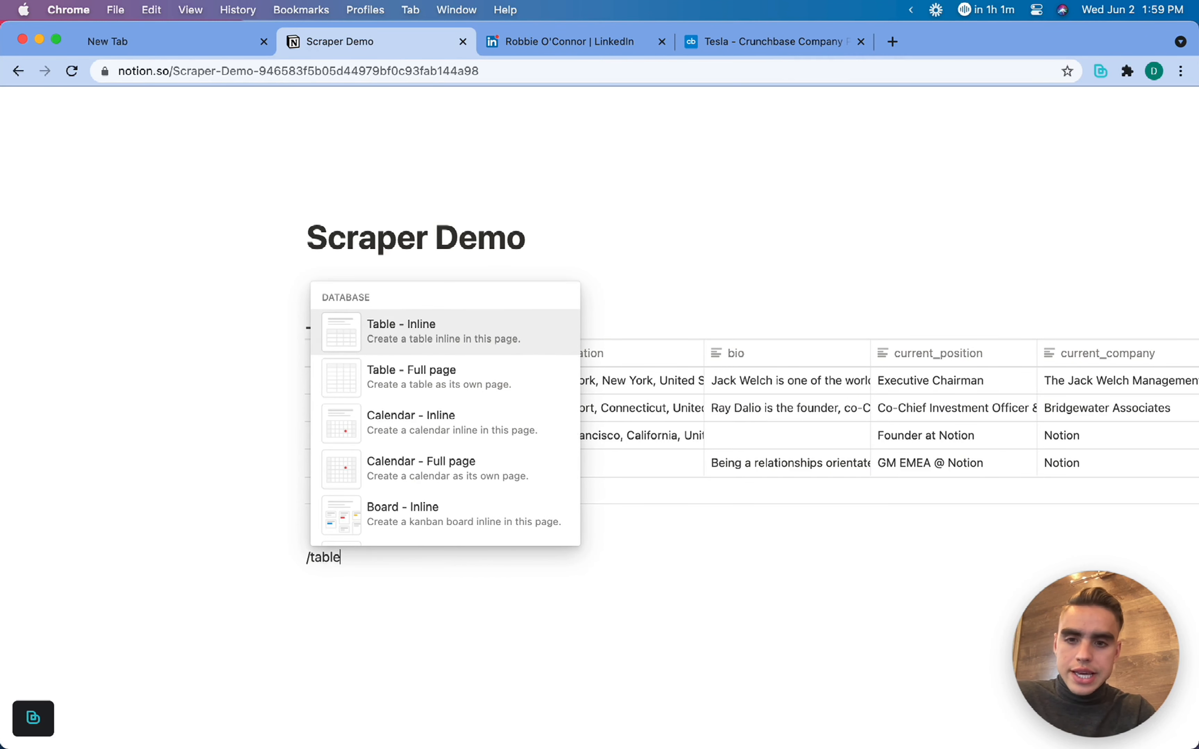
pyautogui.press('Return')
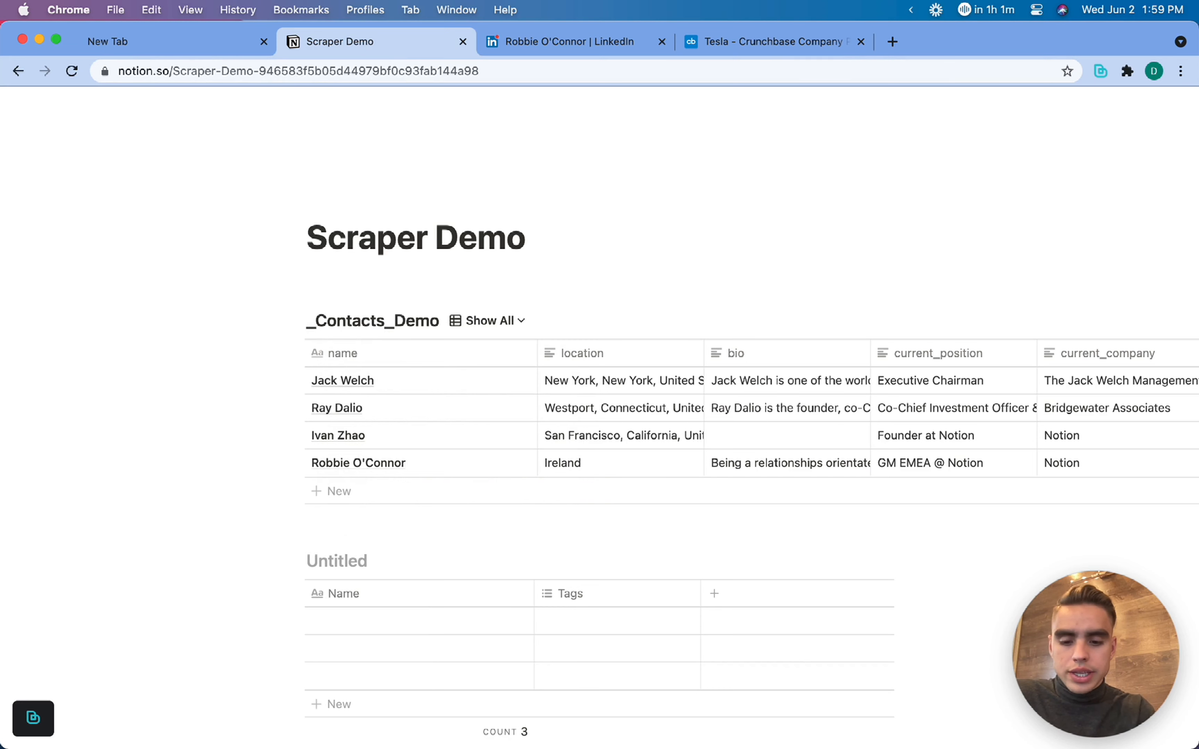
pyautogui.write('Inves')
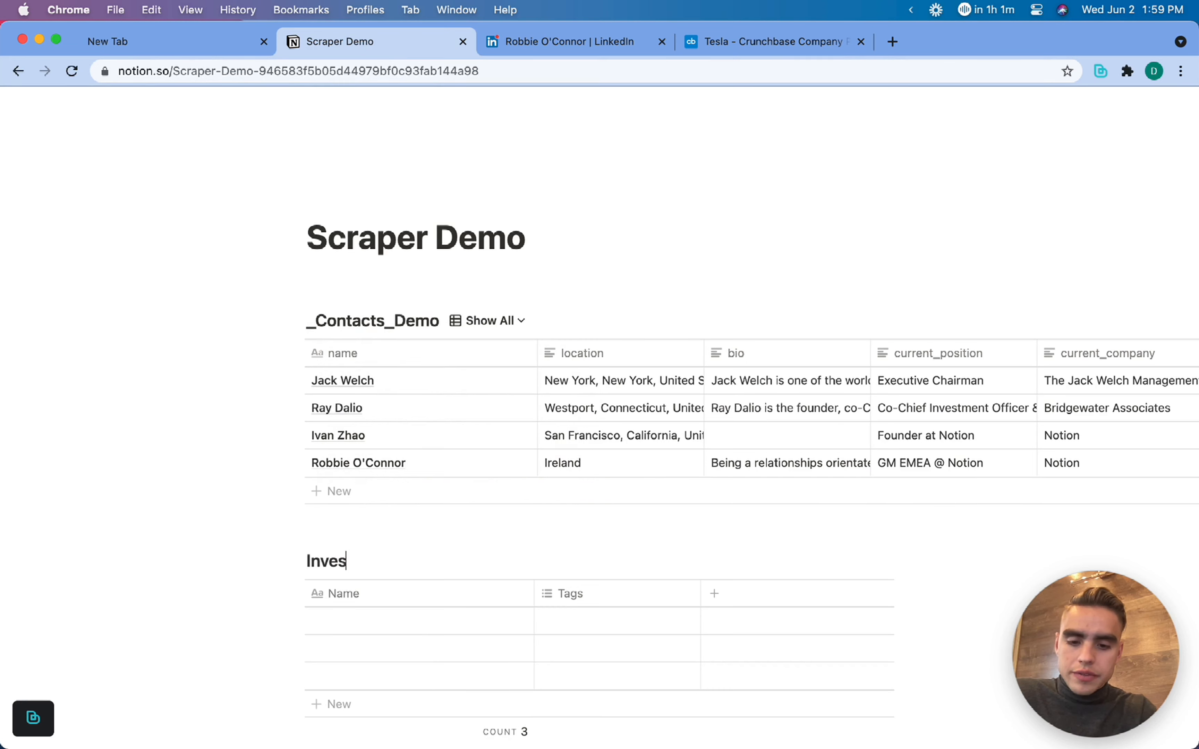
pyautogui.write('tment Opportunities')
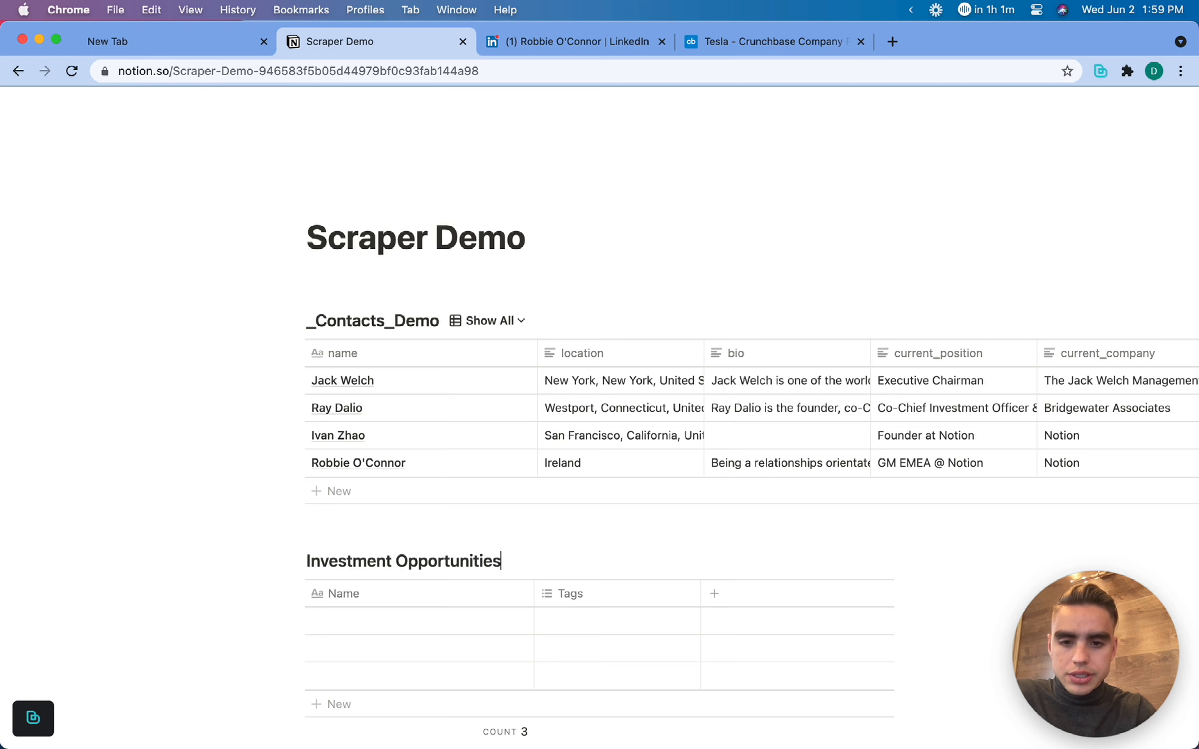
# Step: Rename the Name column of the Investment Opportunities table to Company
pyautogui.scroll(-3, 752, 416)
pyautogui.scroll(-3, 599, 428)
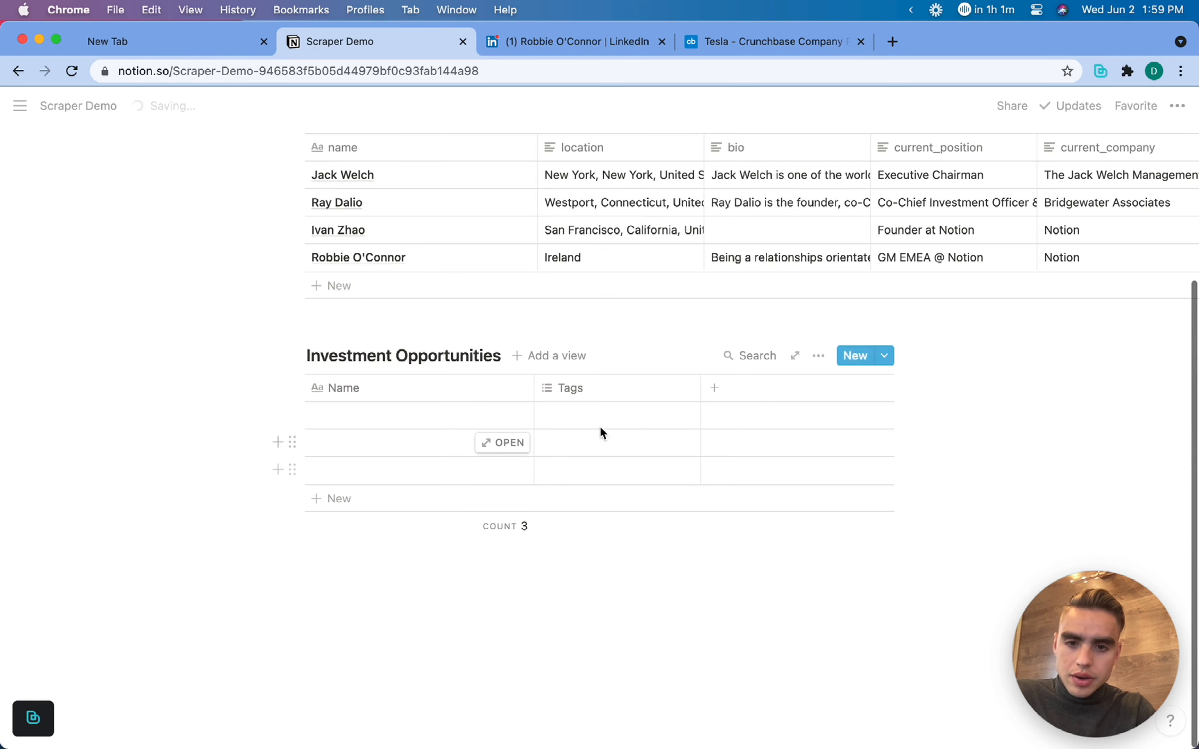
pyautogui.click(423, 399)
pyautogui.write('Company')
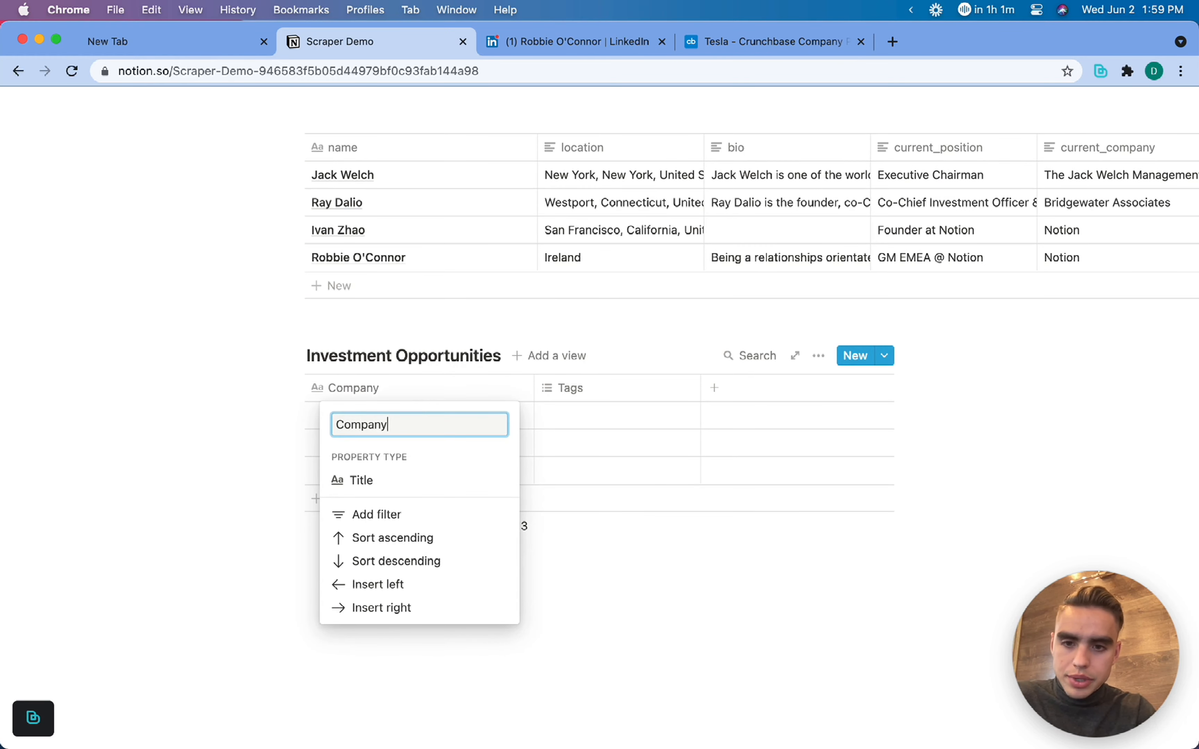
pyautogui.press('Return')
# Step: Rename the Tags column to About, matching the scraped field, and change its property type to Text
pyautogui.click(592, 388)
pyautogui.hotkey('alt', 'b')
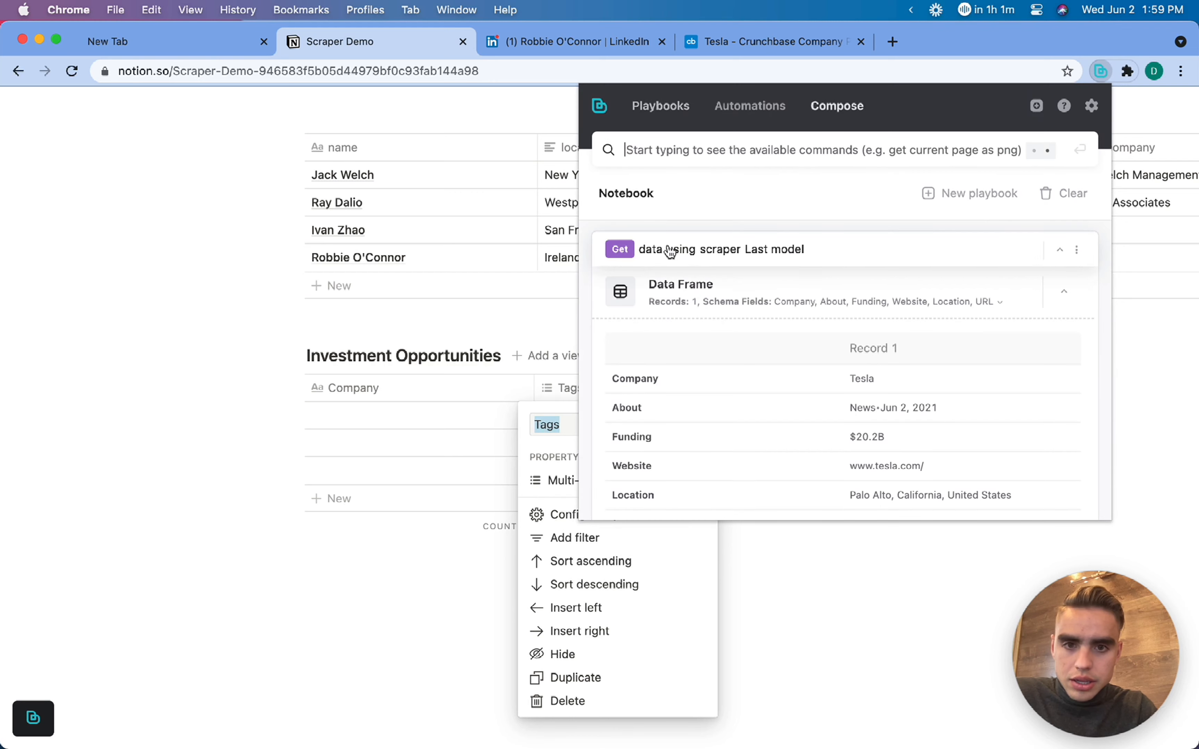
pyautogui.hotkey('alt', 'b')
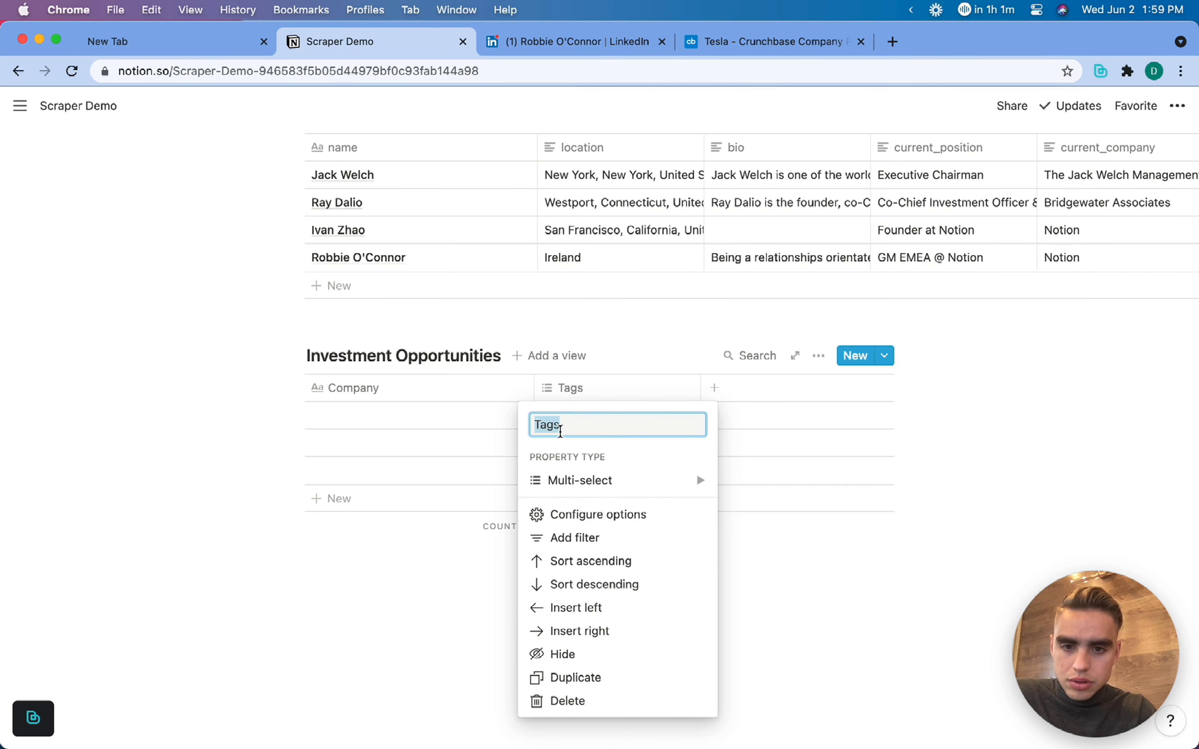
pyautogui.write('About')
pyautogui.click(699, 480)
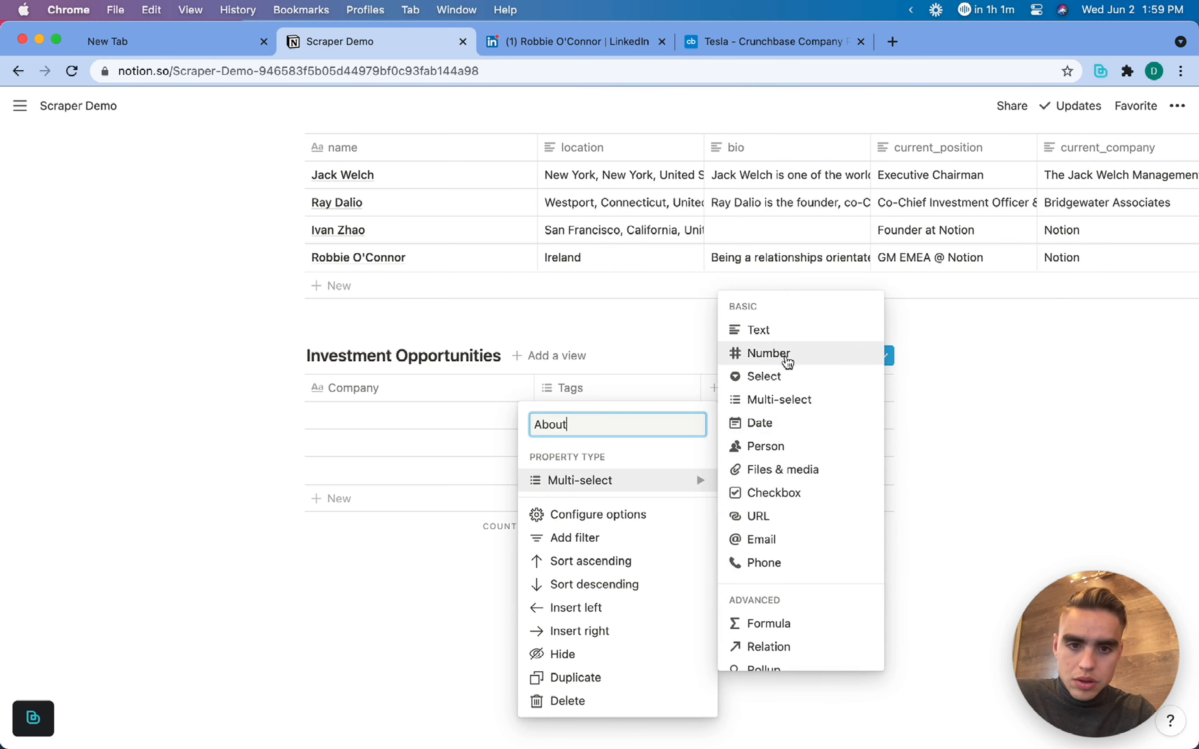
pyautogui.click(776, 333)
# Step: Add two text columns named Funding and Website to the Investment Opportunities table, matching the scraped field names
pyautogui.hotkey('alt', 'b')
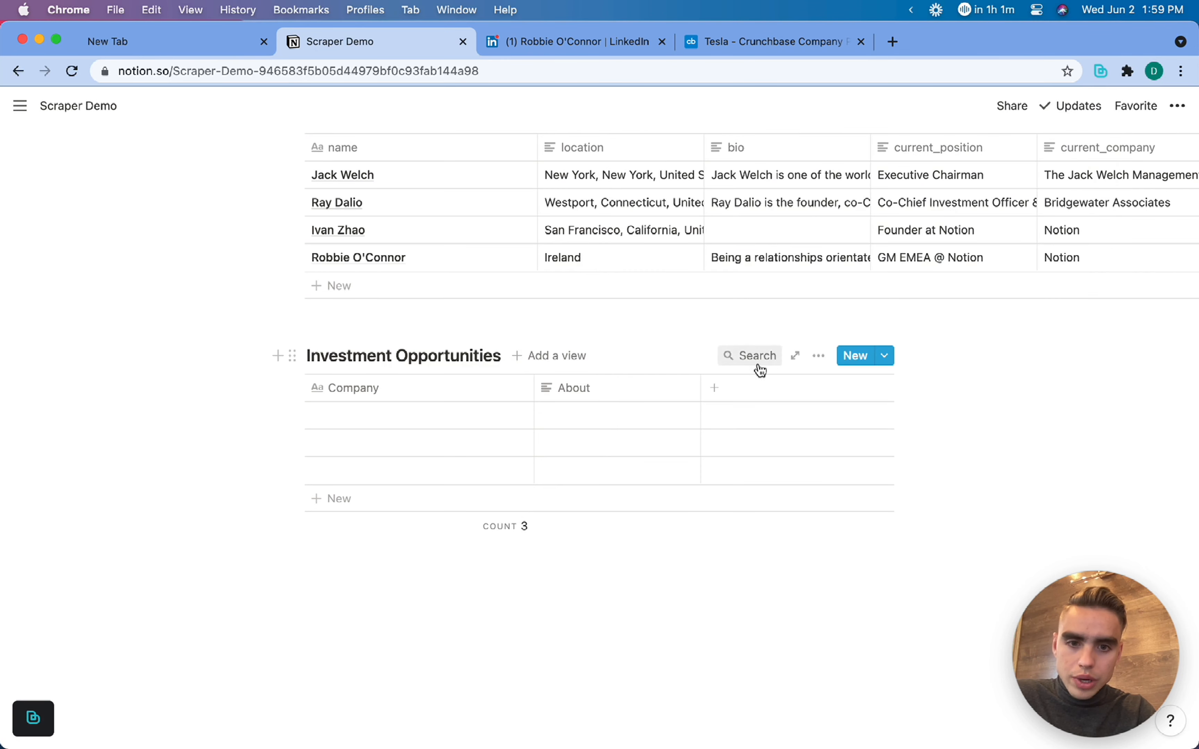
pyautogui.click(719, 391)
pyautogui.write('Funding')
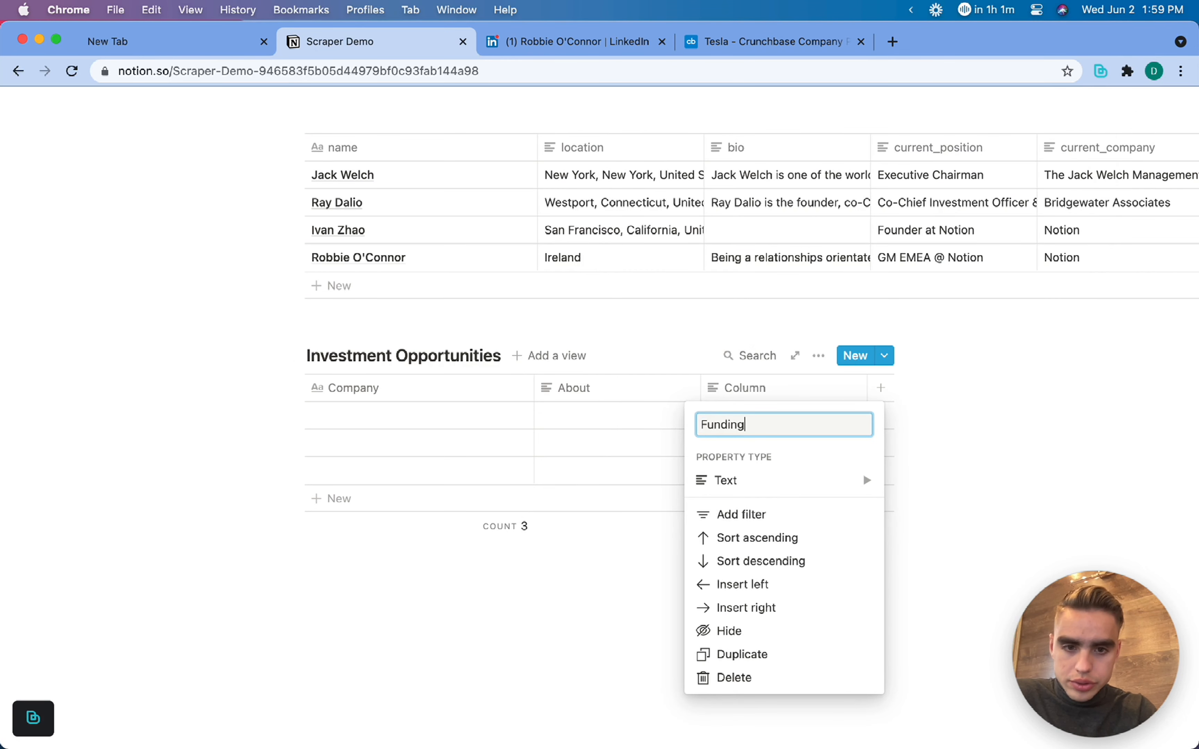
pyautogui.press('Return')
pyautogui.click(881, 388)
pyautogui.hotkey('alt', 'b')
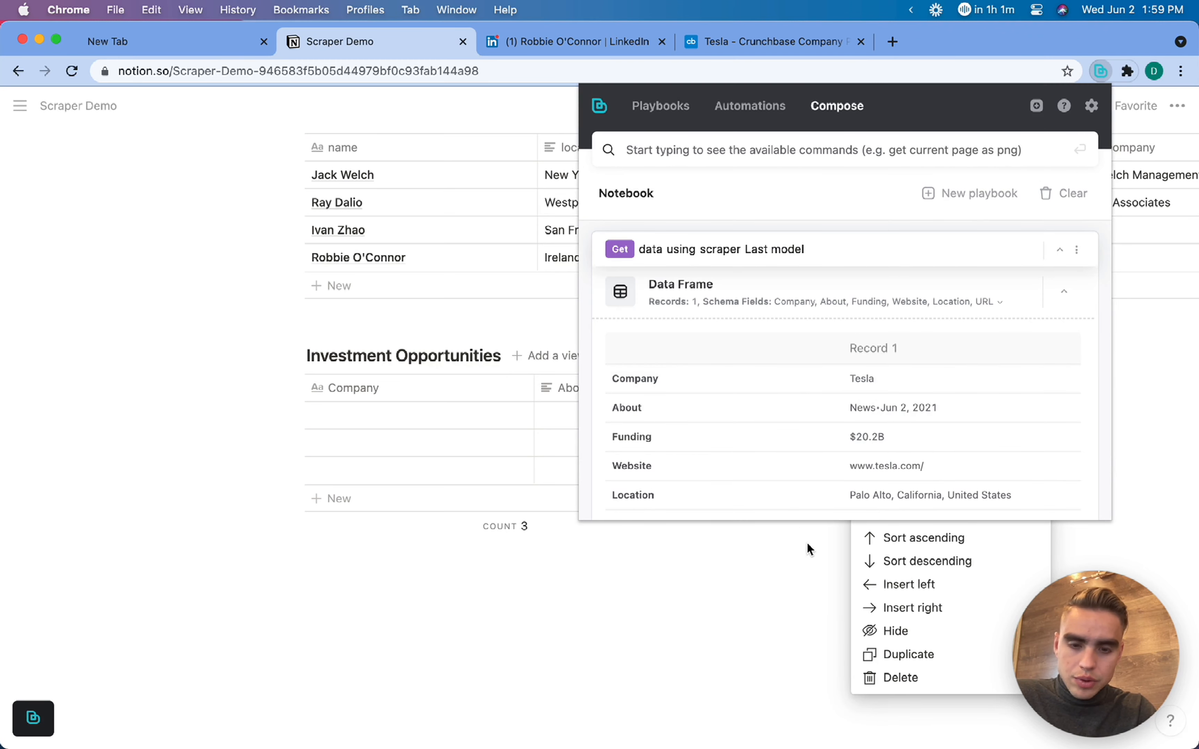
pyautogui.scroll(-2, 799, 486)
pyautogui.hotkey('alt', 'b')
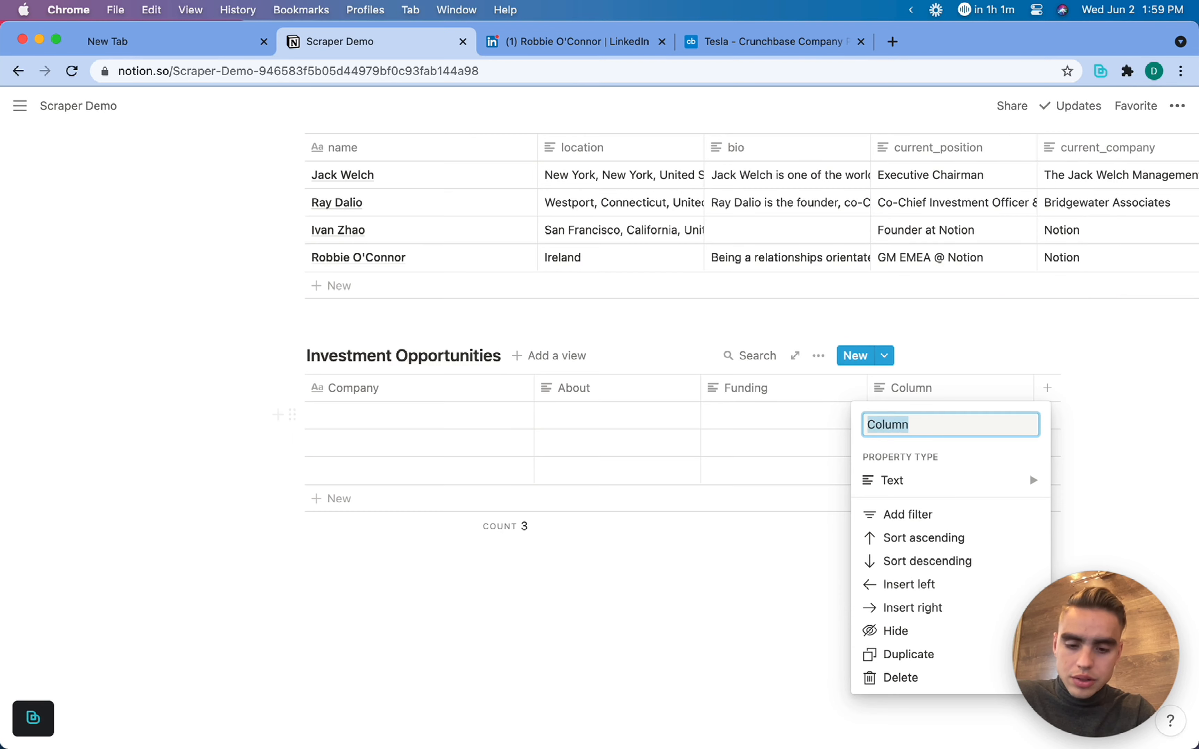
pyautogui.write('Website')
pyautogui.press('Return')
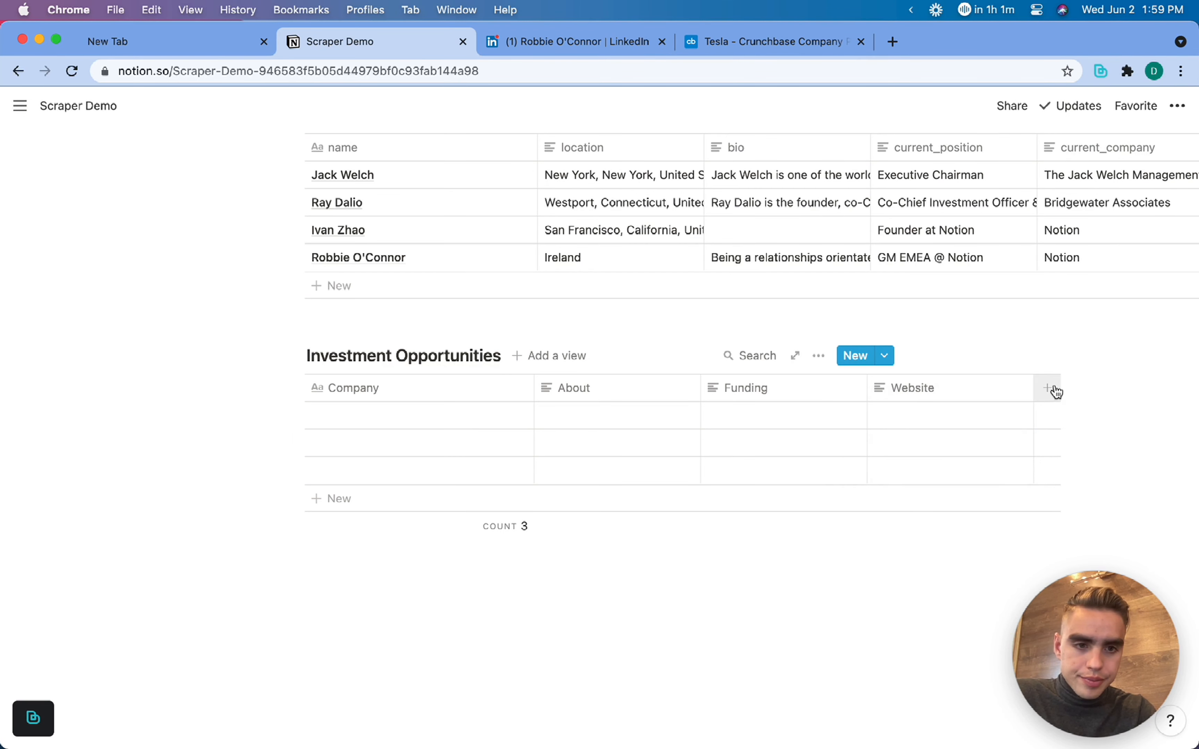
# Step: Add a text column named Location and a URL-type column named URL to the Investment Opportunities table
pyautogui.click(1047, 388)
pyautogui.write('Location')
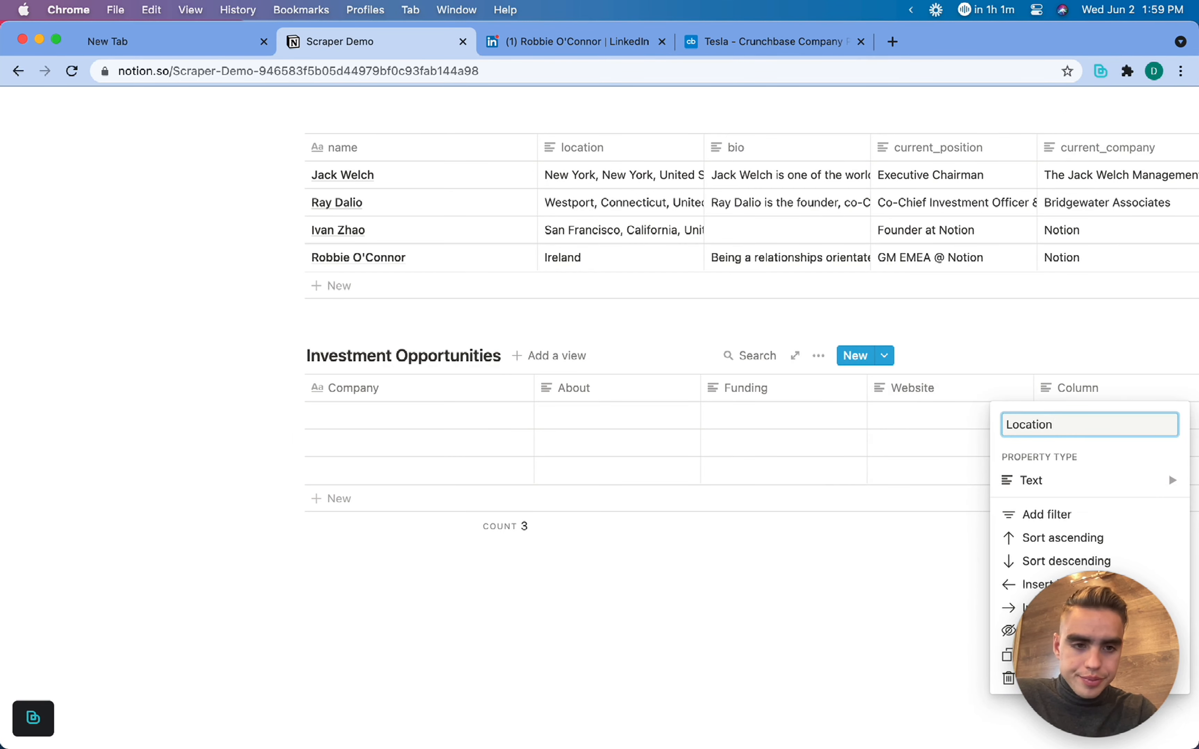
pyautogui.press('Return')
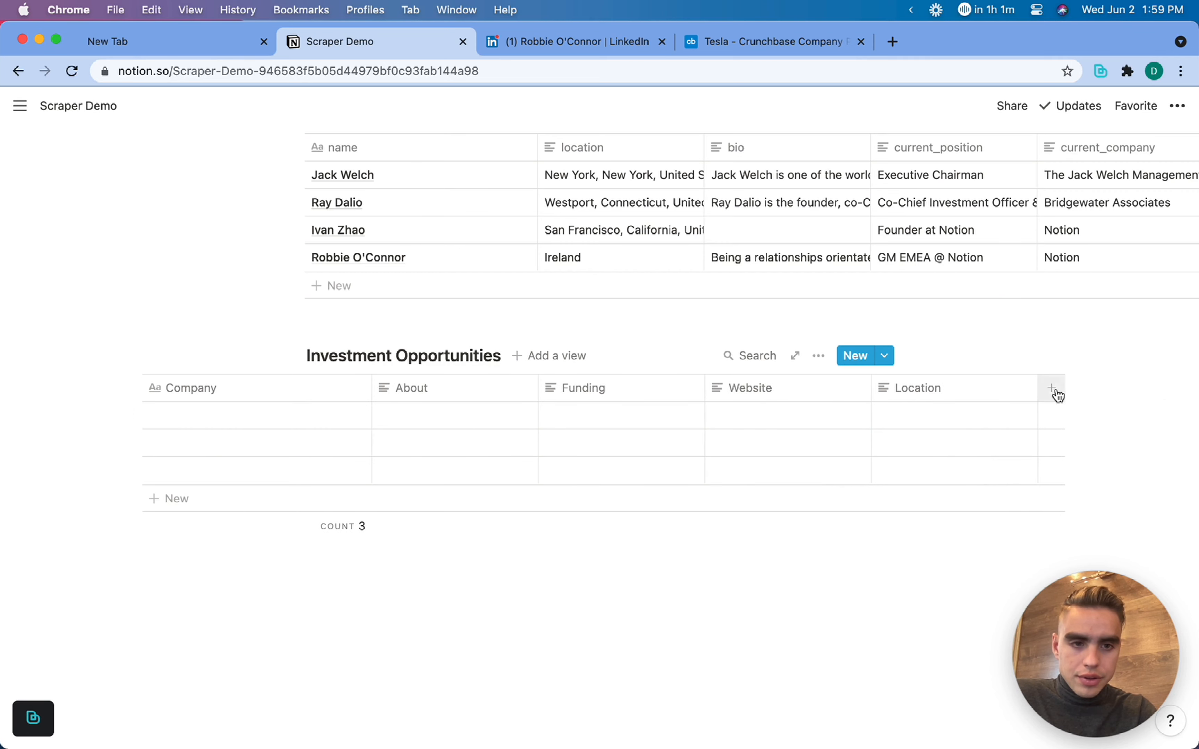
pyautogui.click(1052, 388)
pyautogui.write('UrL')
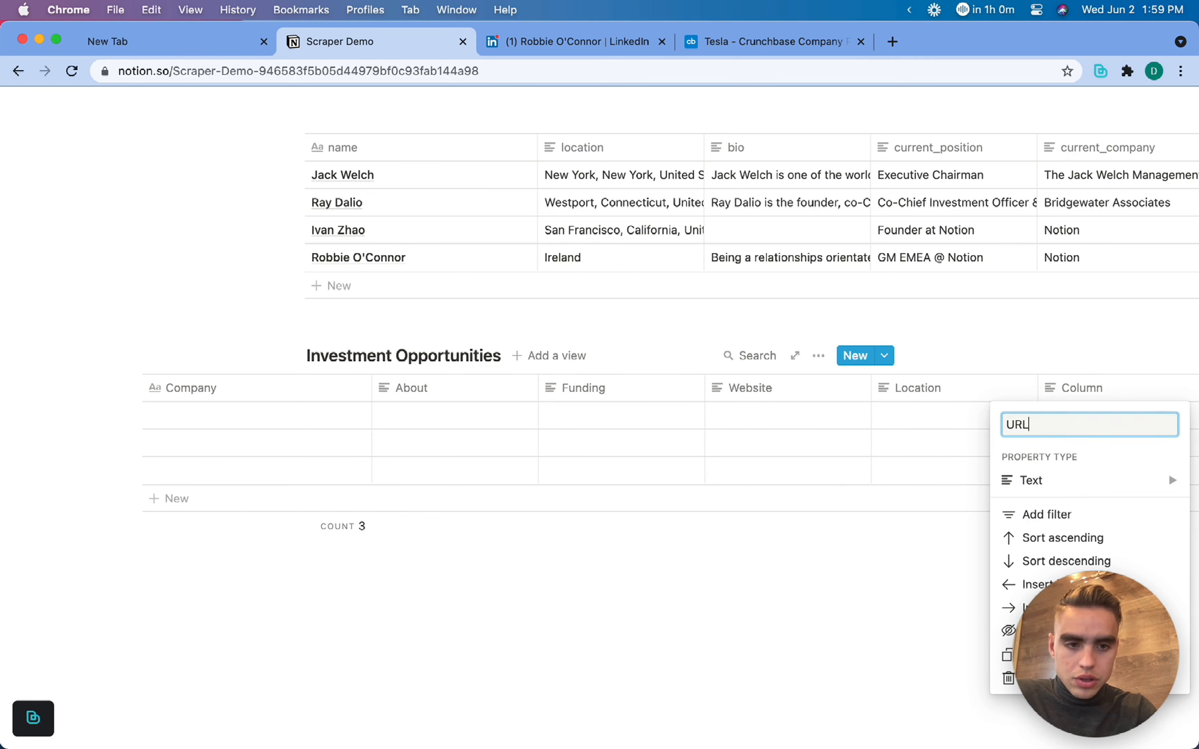
pyautogui.moveTo(1040, 480)
pyautogui.click(940, 516)
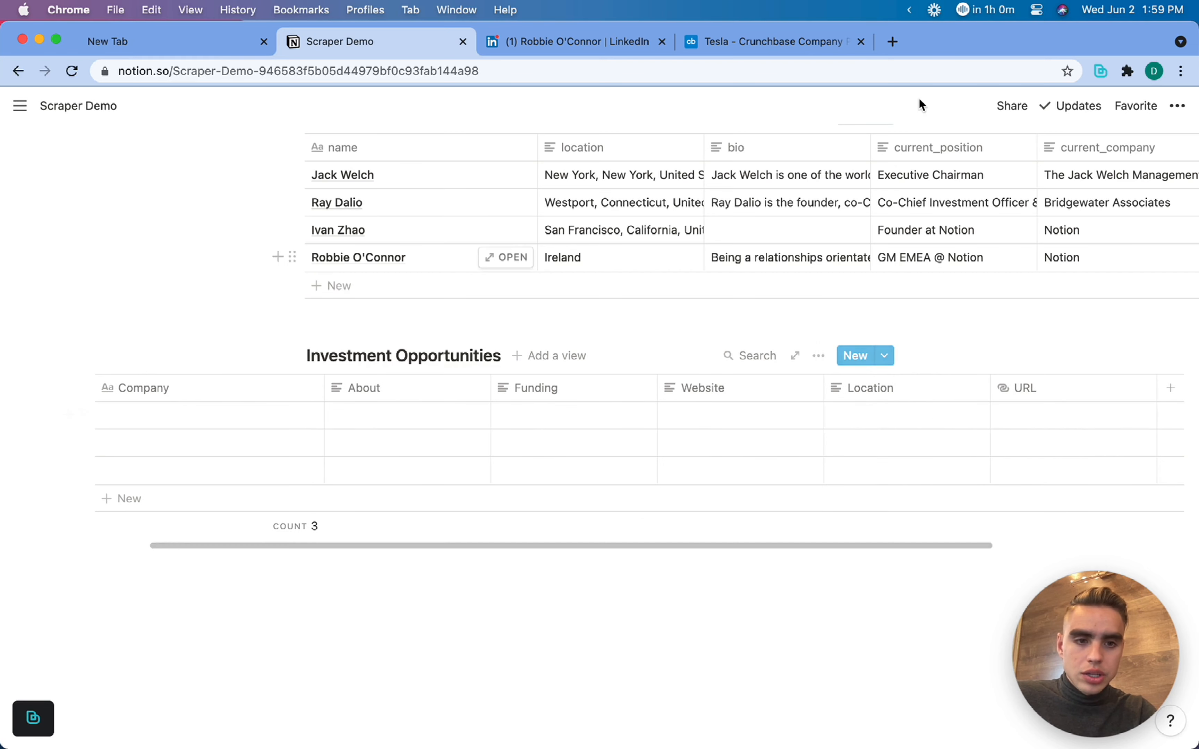
pyautogui.hscroll(-3, 495, 406)
pyautogui.hscroll(-2, 492, 406)
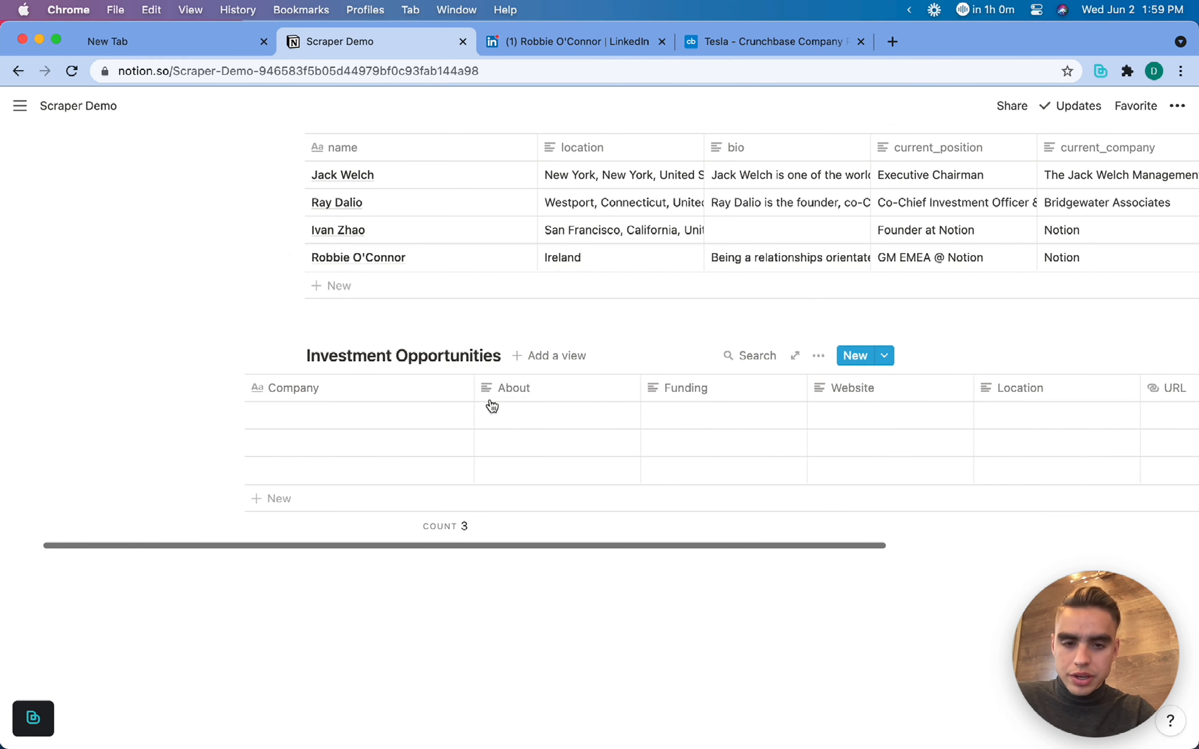
# Step: Open the Investment Opportunities table as a full page and share it with the Bardeen Demo integration
pyautogui.click(794, 352)
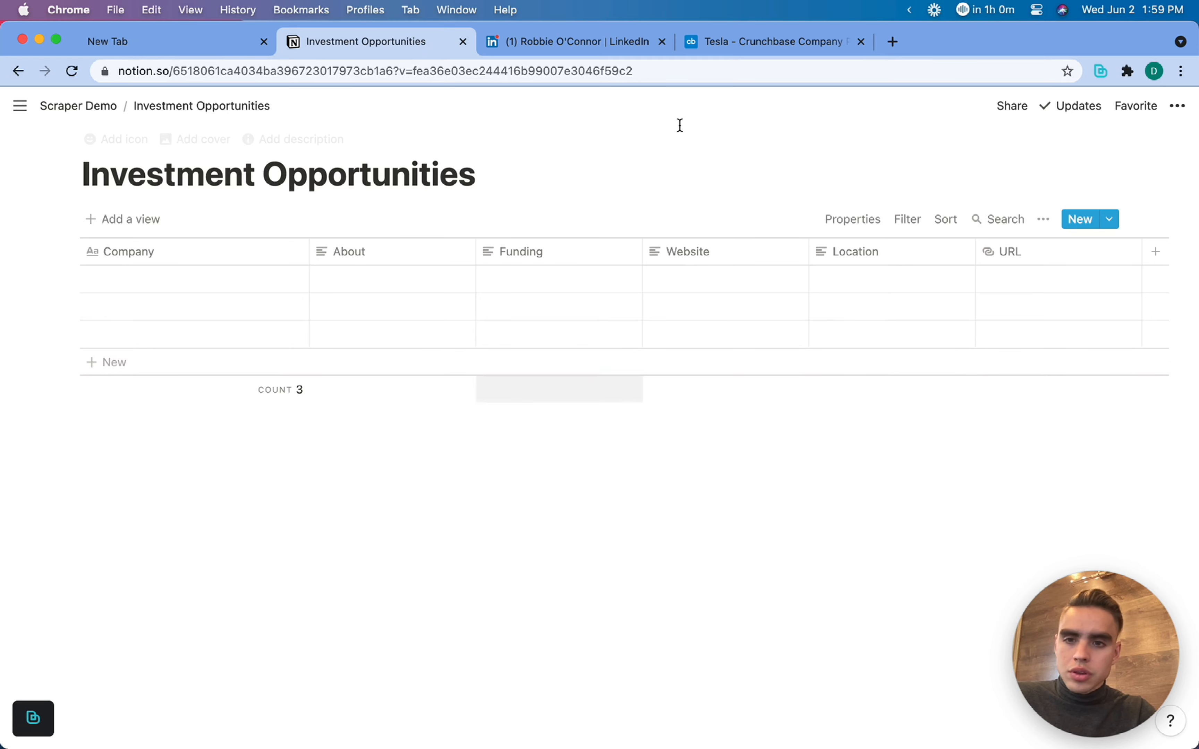
pyautogui.click(1011, 109)
pyautogui.click(948, 184)
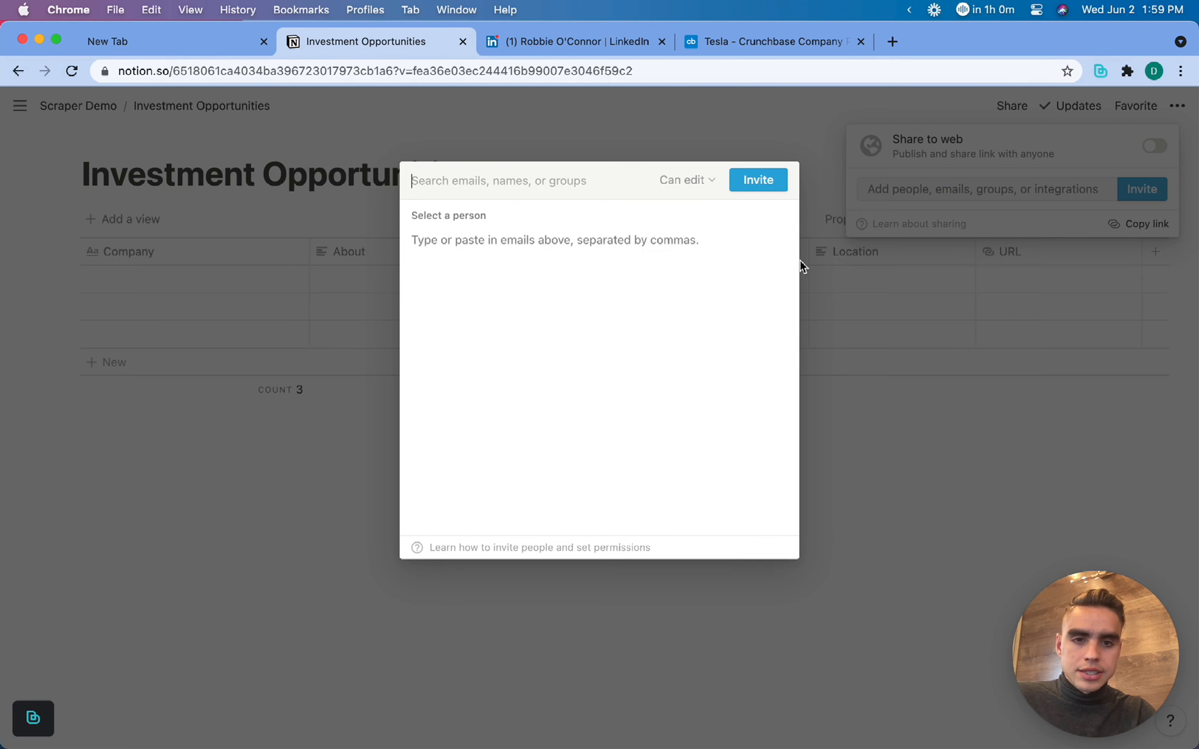
pyautogui.click(605, 295)
pyautogui.click(758, 181)
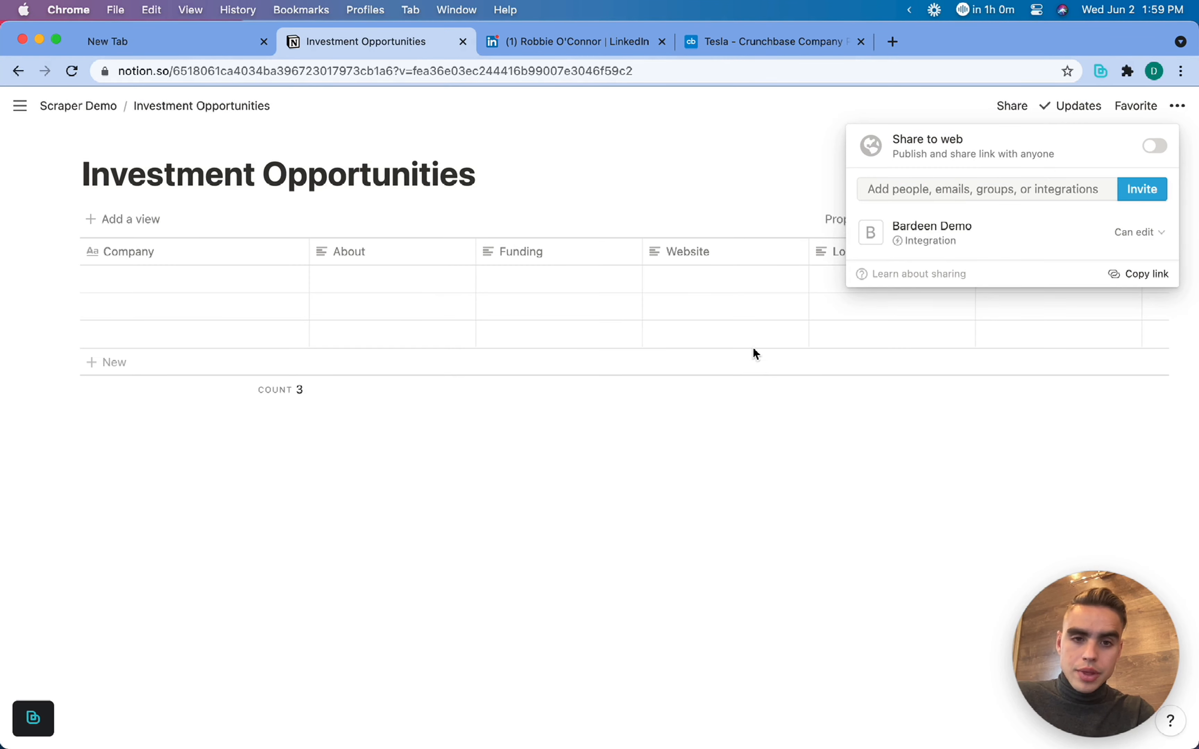
pyautogui.click(755, 438)
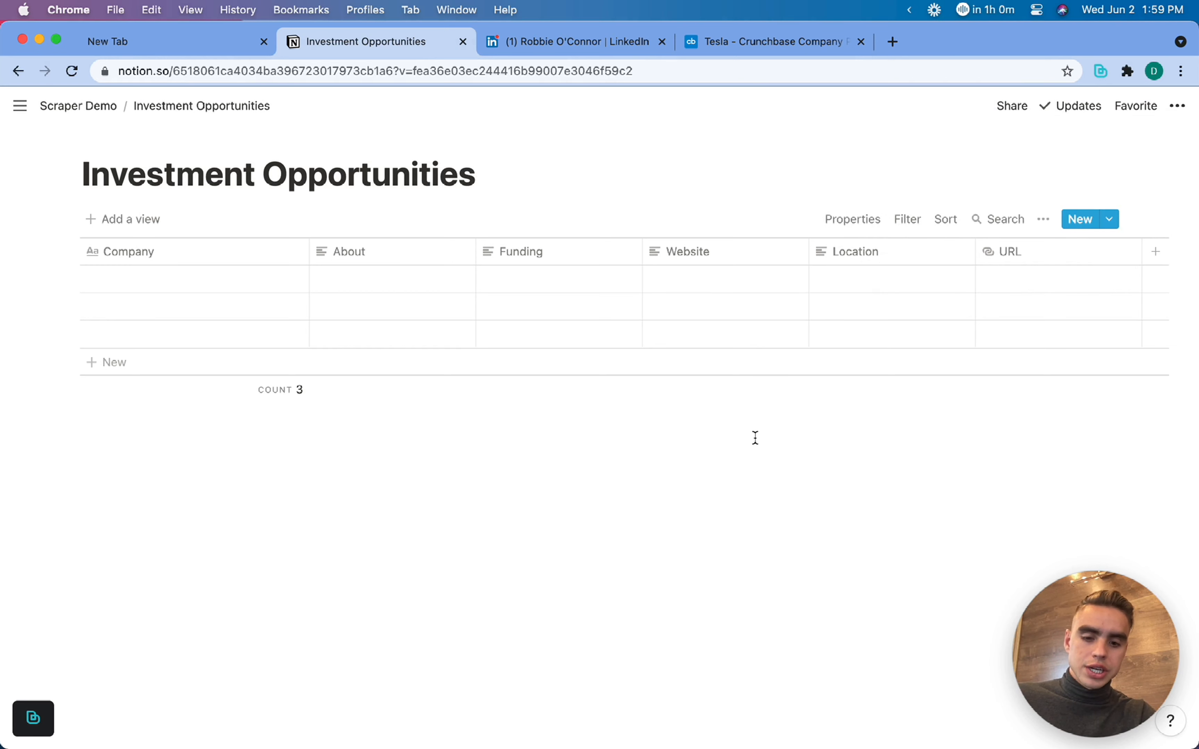
# Step: Run the Bardeen playbook that gets access to the Notion database from the current page's URL
pyautogui.hotkey('alt', 'b')
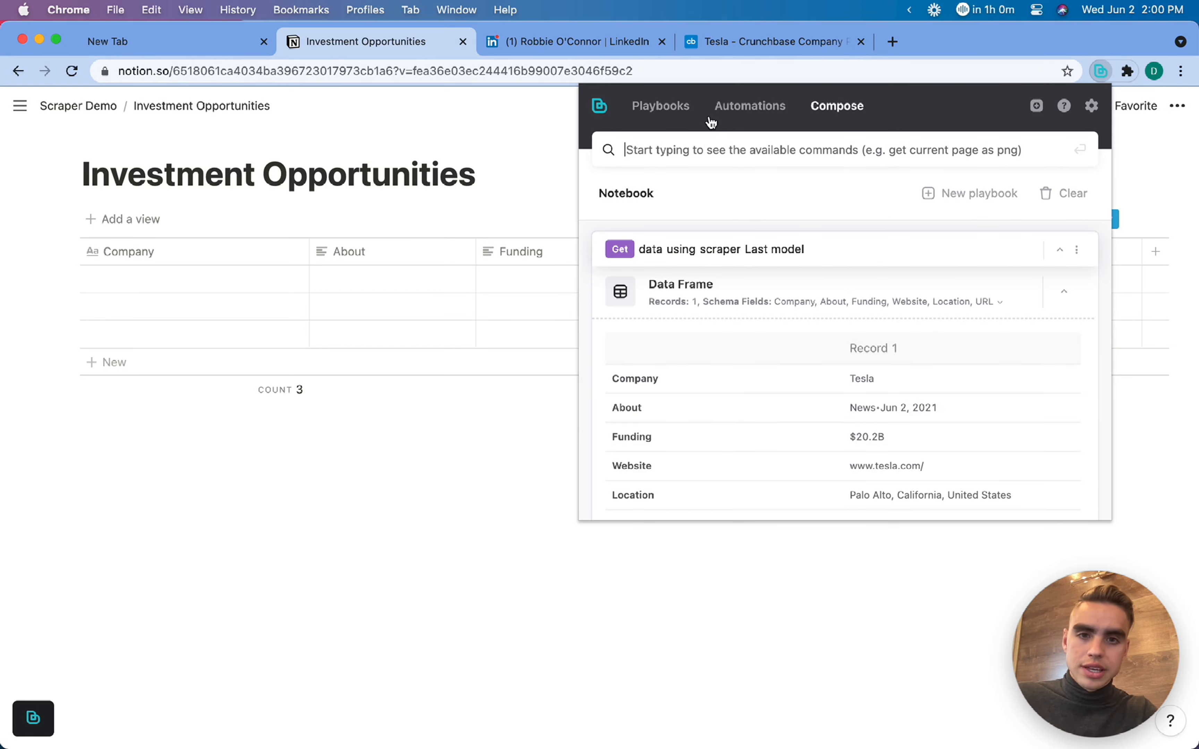
pyautogui.click(653, 144)
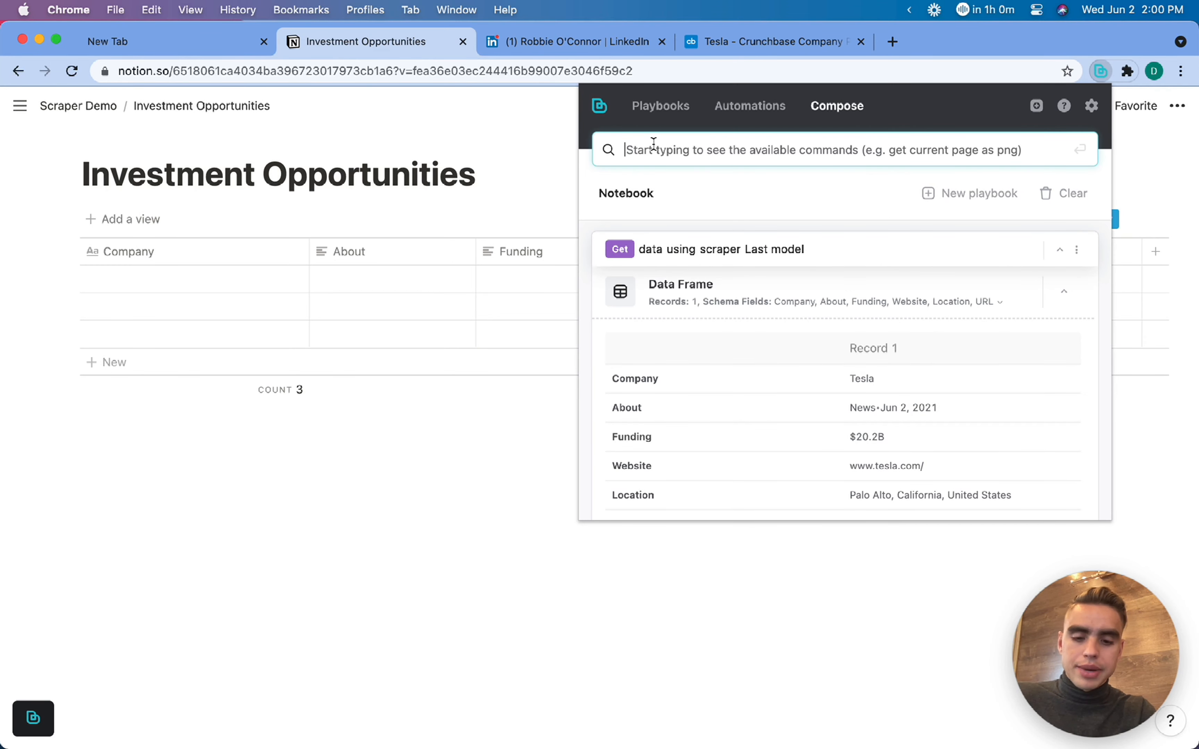
pyautogui.click(647, 110)
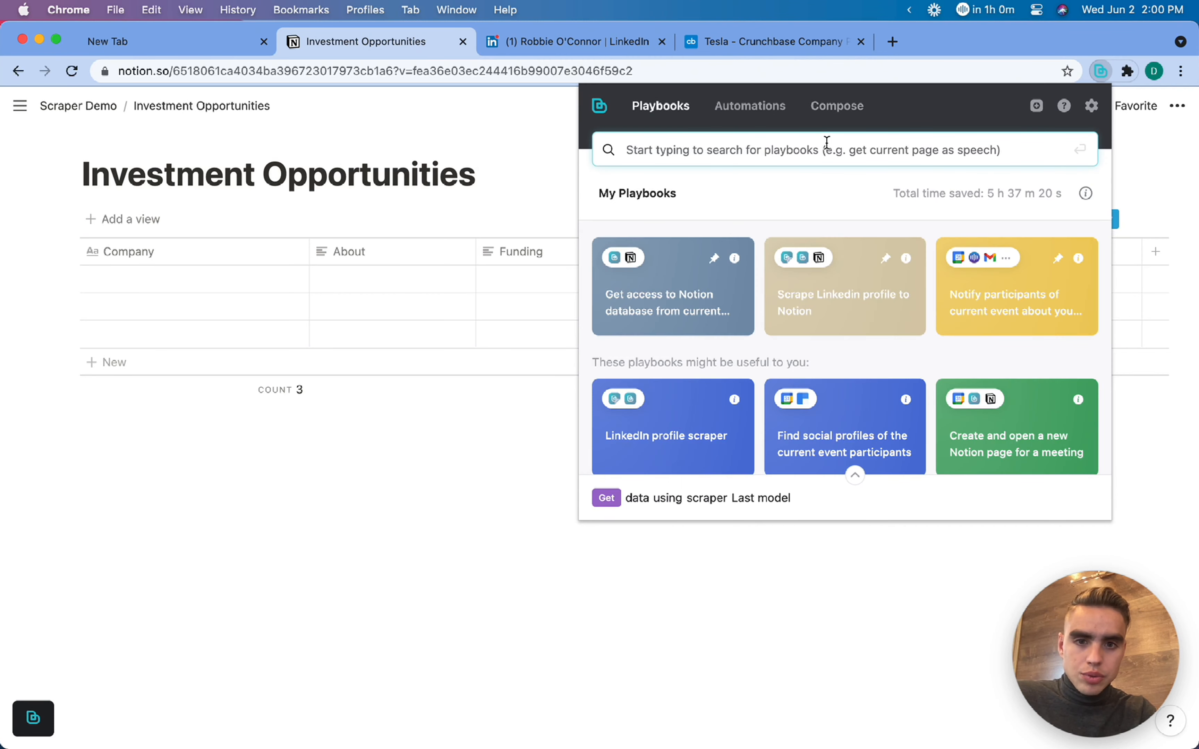
pyautogui.click(647, 274)
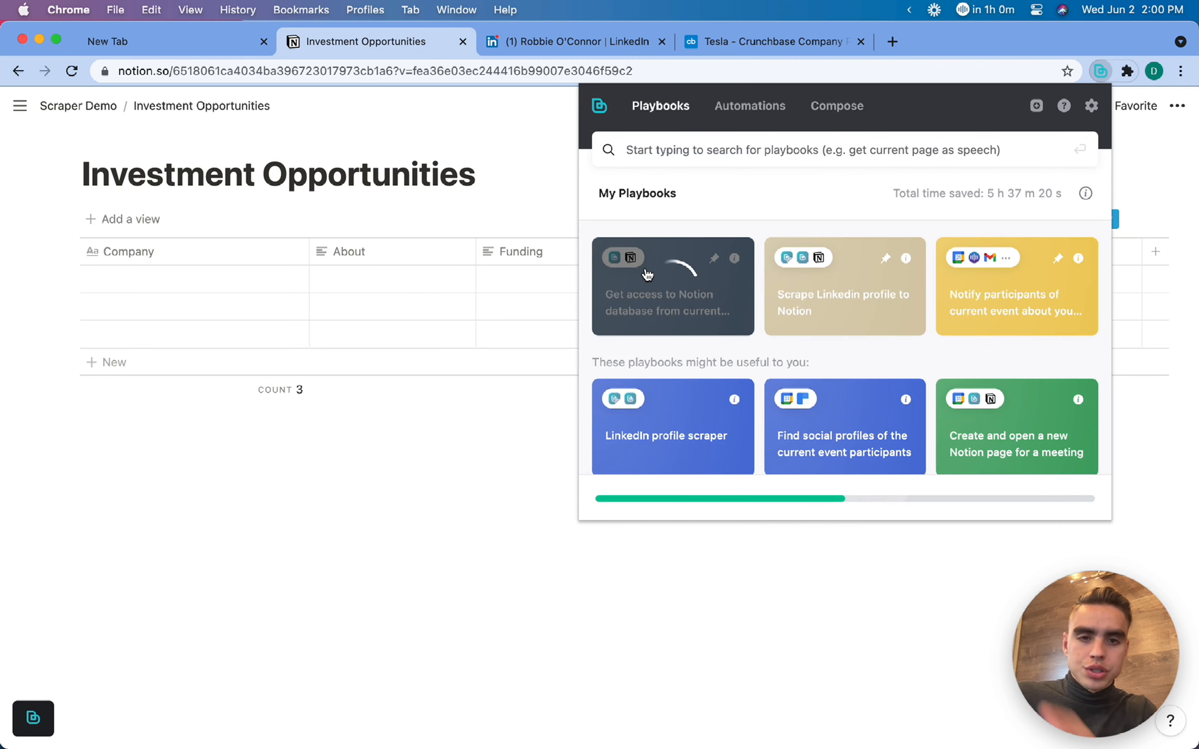
pyautogui.click(531, 150)
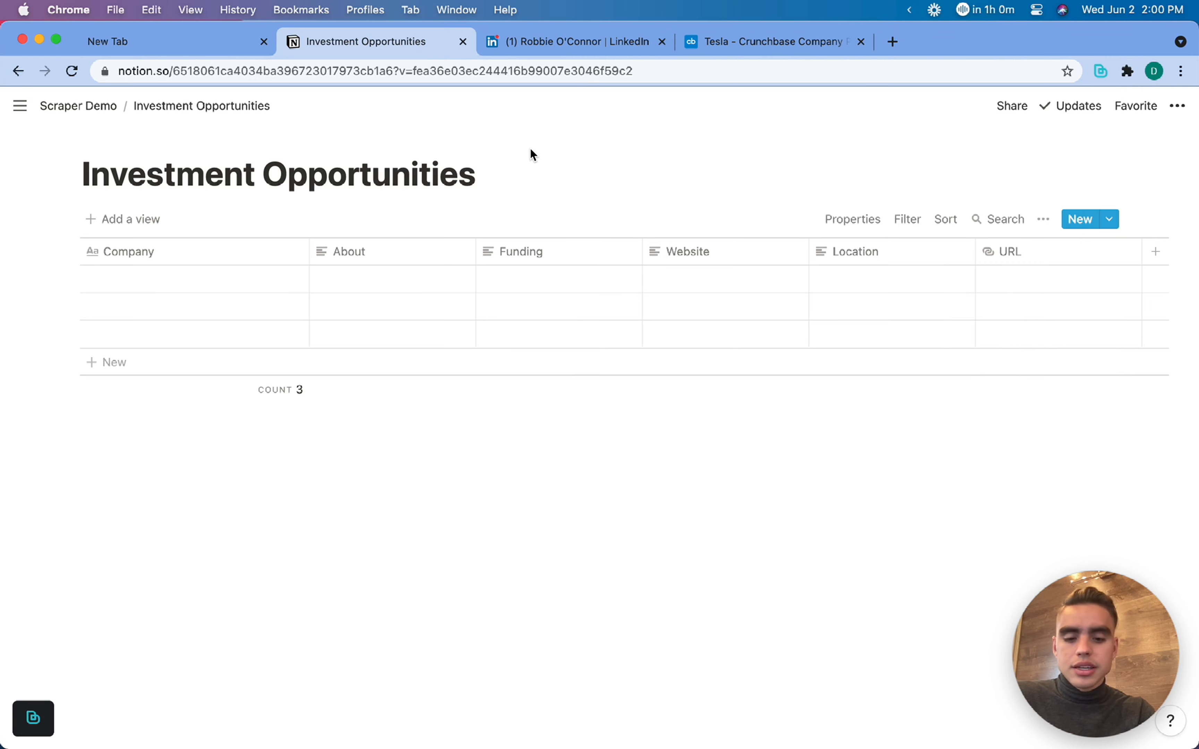
# Step: Compose and run a Bardeen command that adds a Notion page to the Investment Opportunities database with the last data
pyautogui.hotkey('alt', 'b')
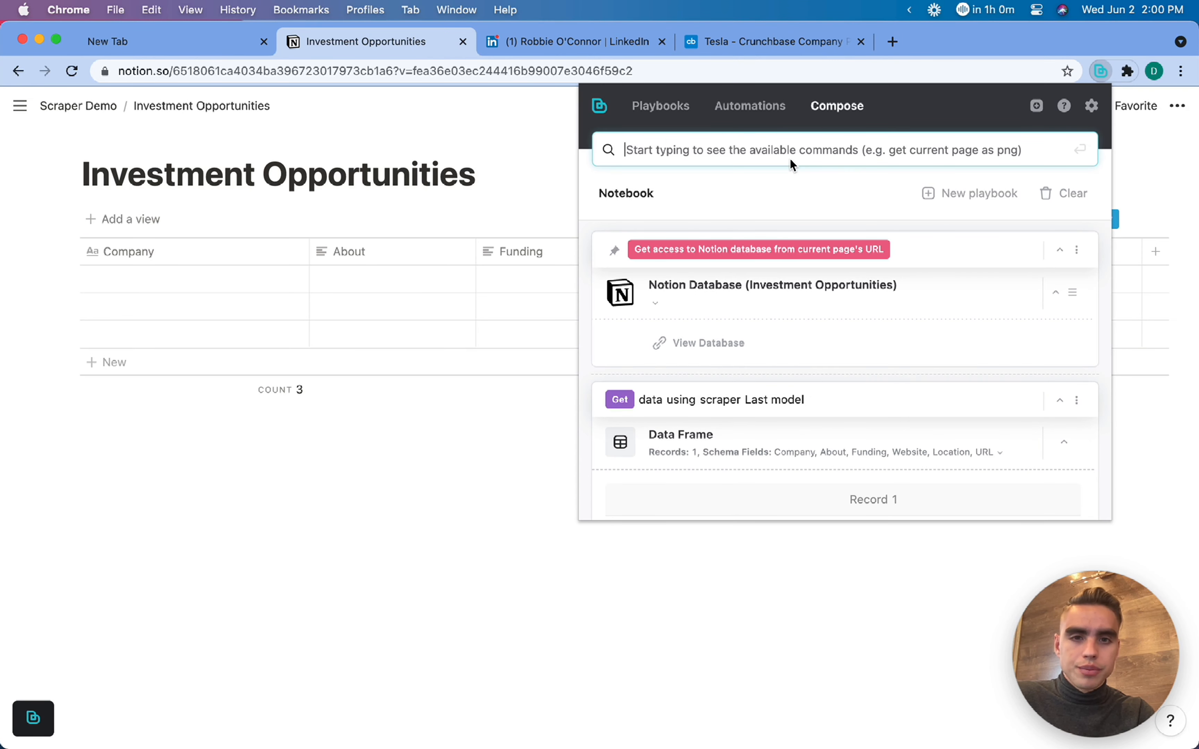
pyautogui.write('do')
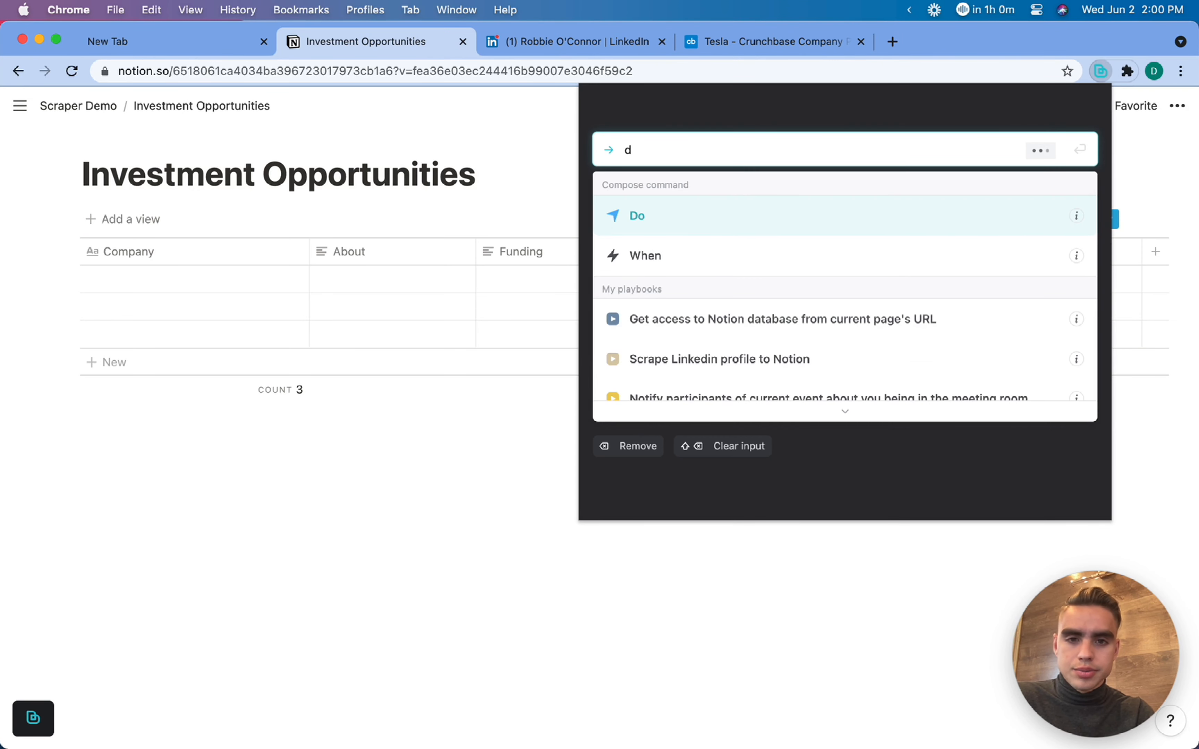
pyautogui.press('Return')
pyautogui.press('Down')
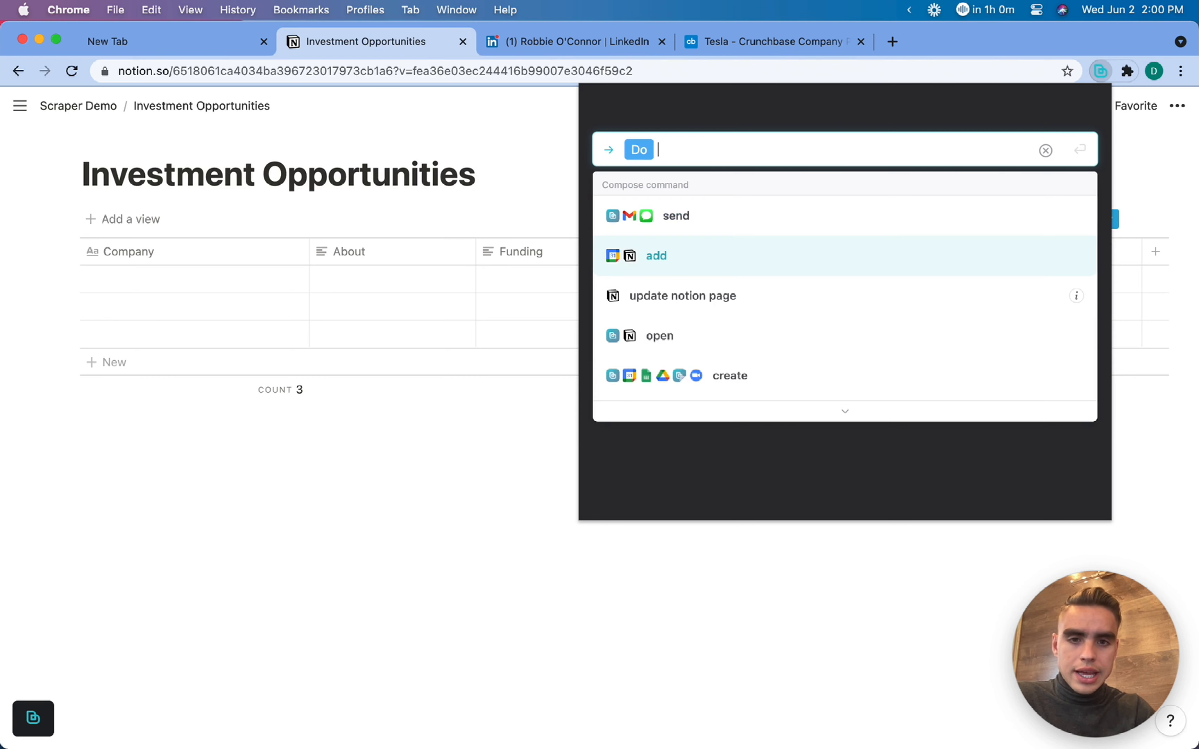
pyautogui.press('Return')
pyautogui.press('Return')
pyautogui.write('l')
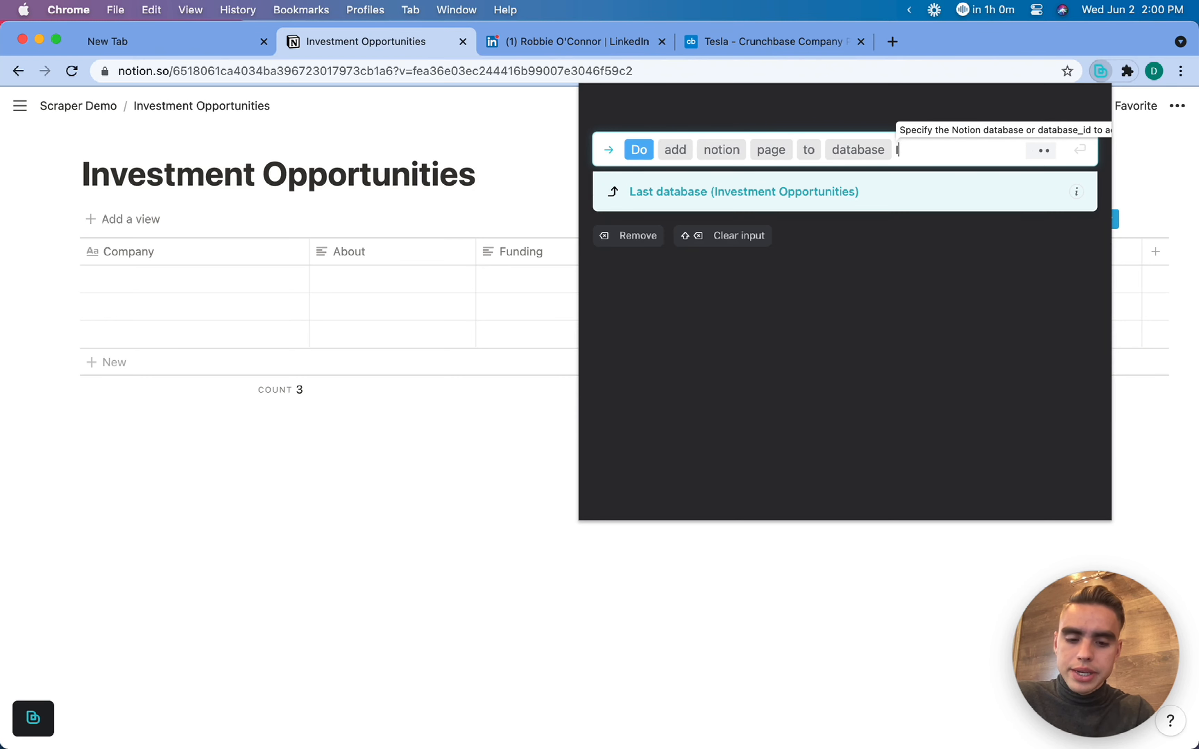
pyautogui.write('nve')
pyautogui.press('Return')
pyautogui.press('Return')
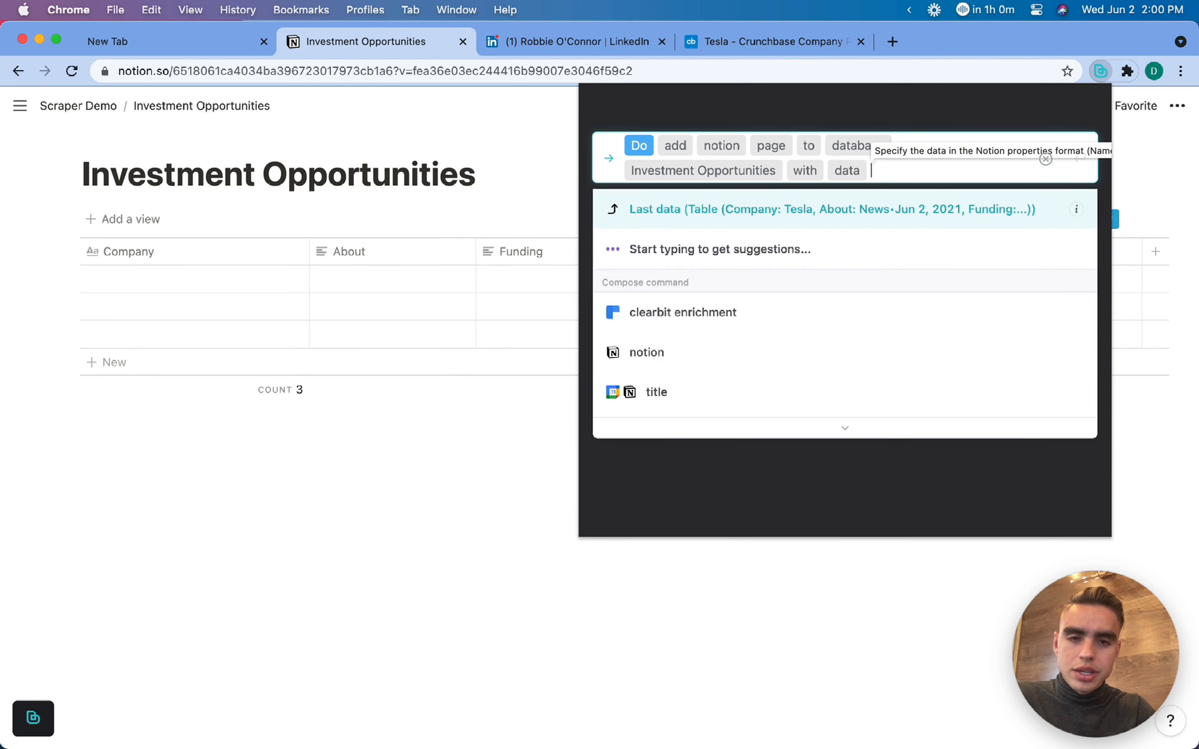
pyautogui.press('Return')
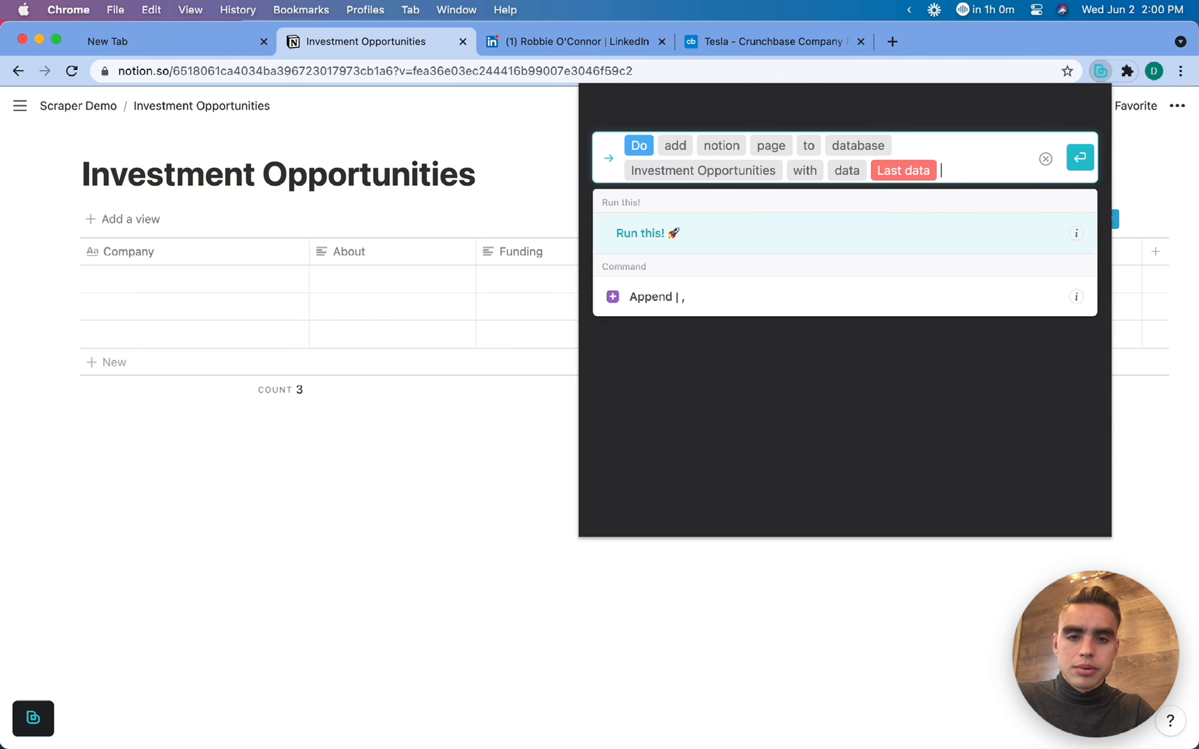
pyautogui.press('Return')
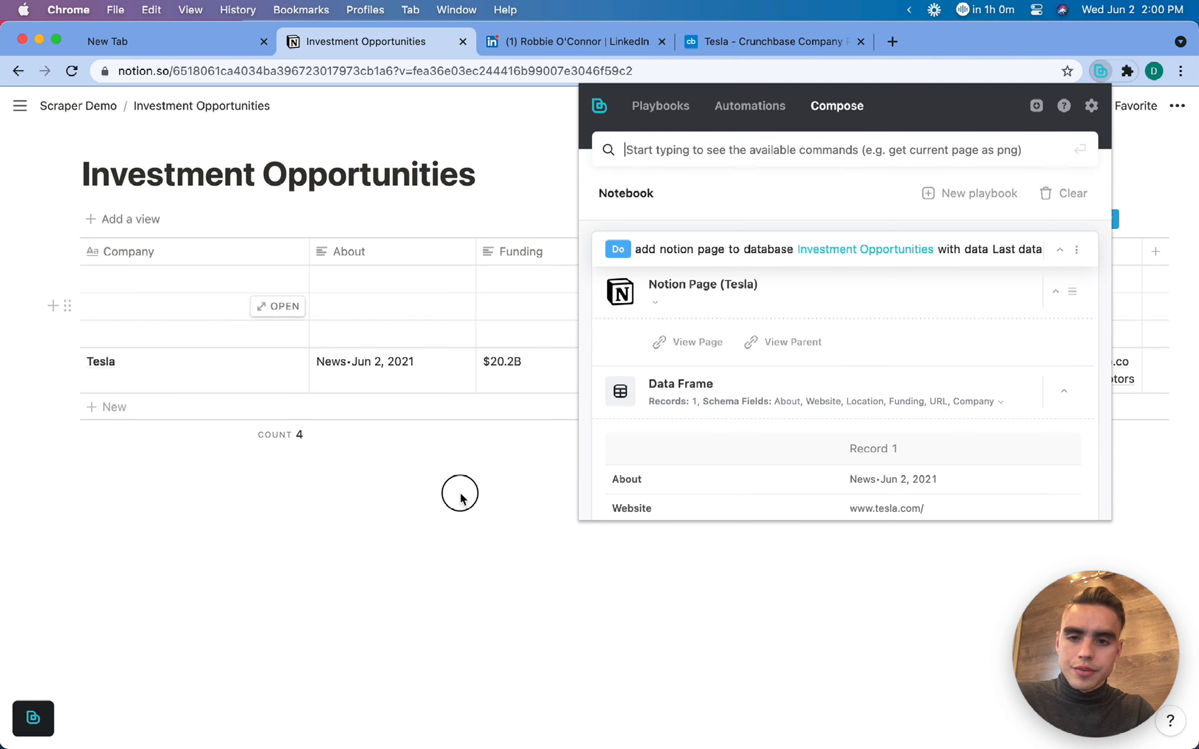
# Step: Delete the three empty rows above the Tesla entry in the Investment Opportunities table
pyautogui.click(461, 493)
pyautogui.click(66, 338)
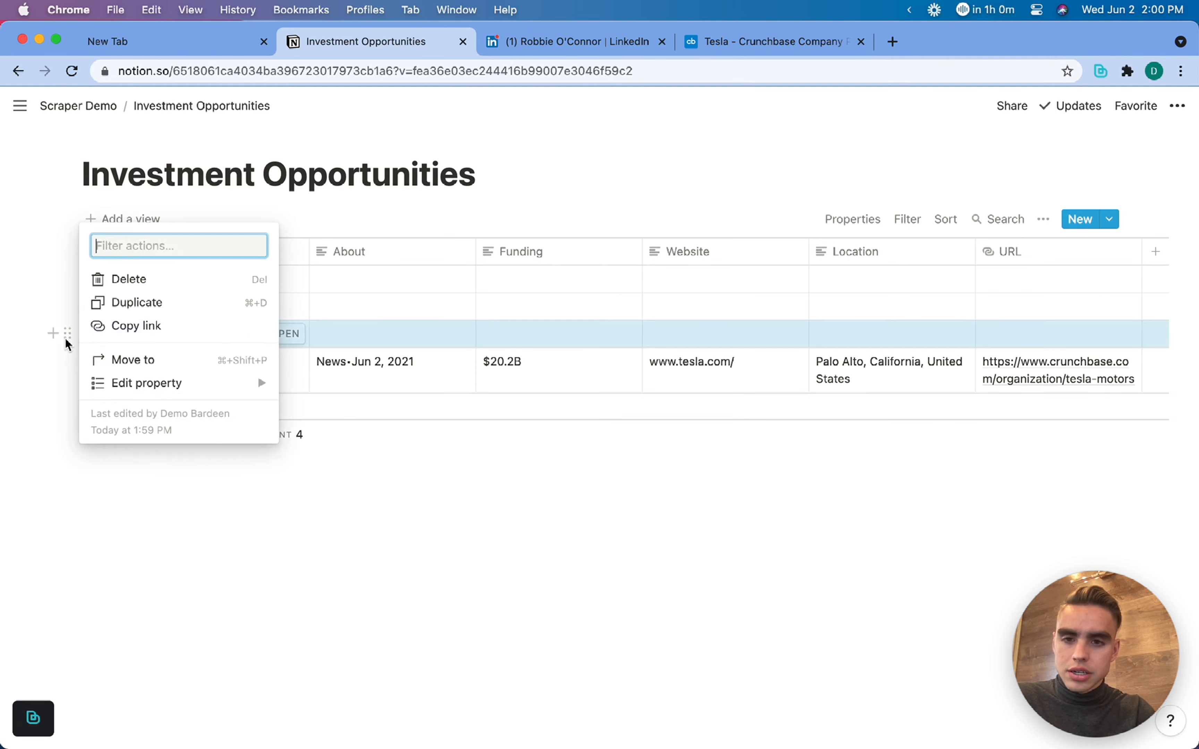
pyautogui.click(65, 339)
pyautogui.hotkey('shift', 'Up')
pyautogui.hotkey('shift', 'Up')
pyautogui.press('Delete')
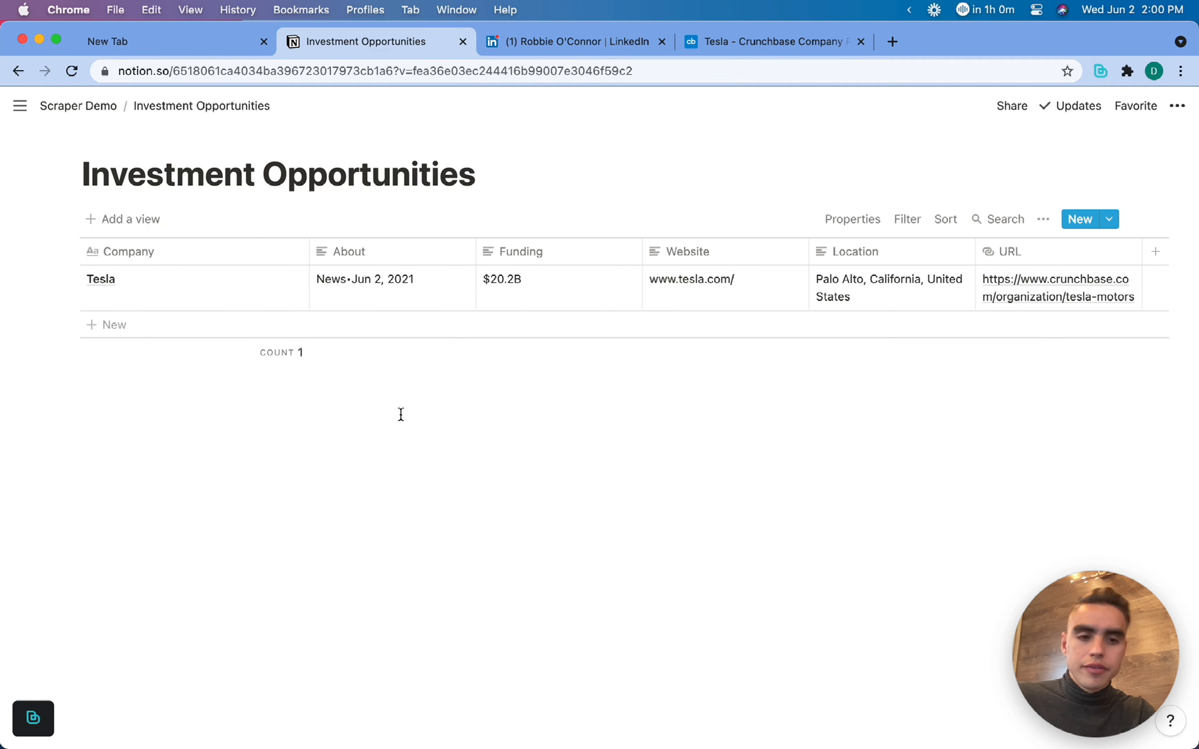
# Step: Start a new playbook from the commands in Bardeen's notebook
pyautogui.click(1100, 70)
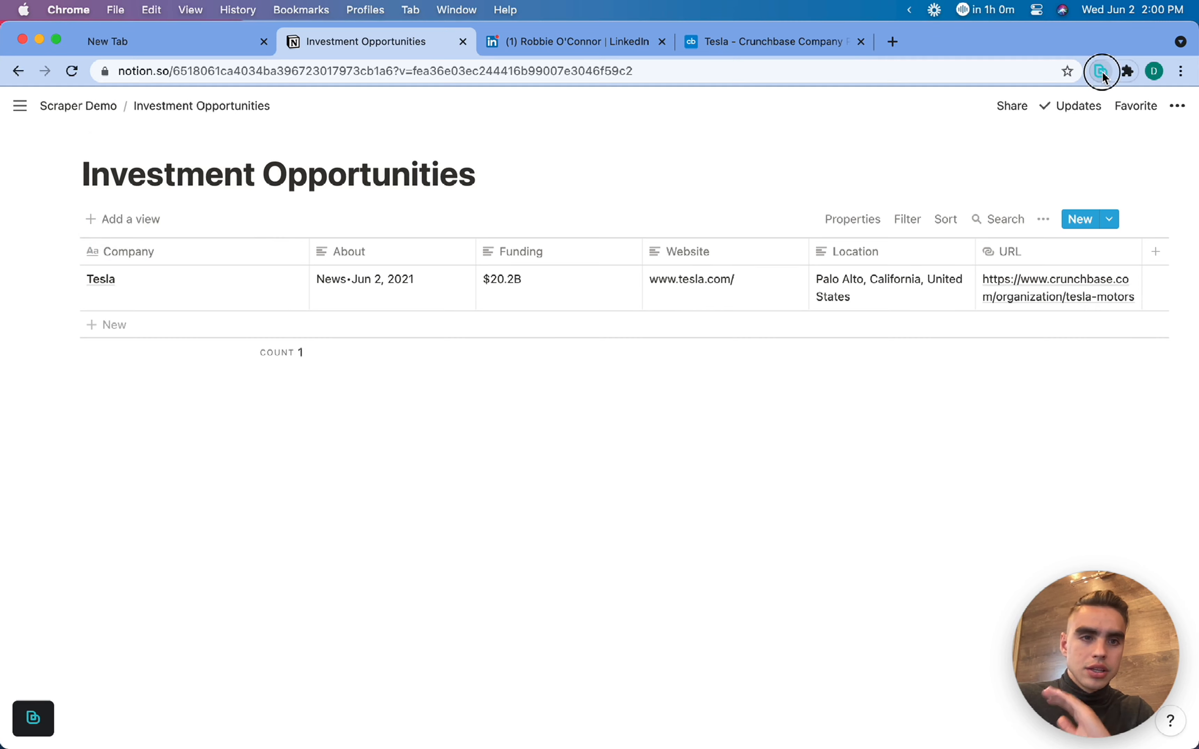
pyautogui.click(845, 107)
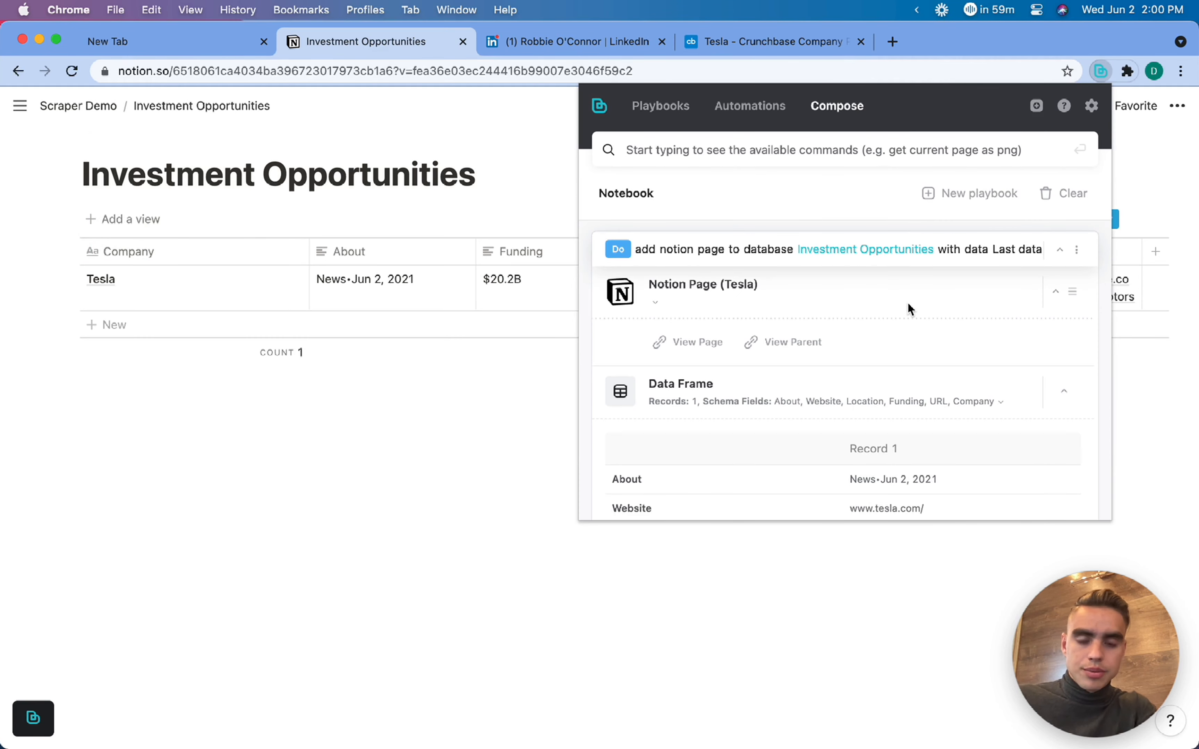
pyautogui.scroll(-10, 907, 302)
pyautogui.scroll(10, 908, 301)
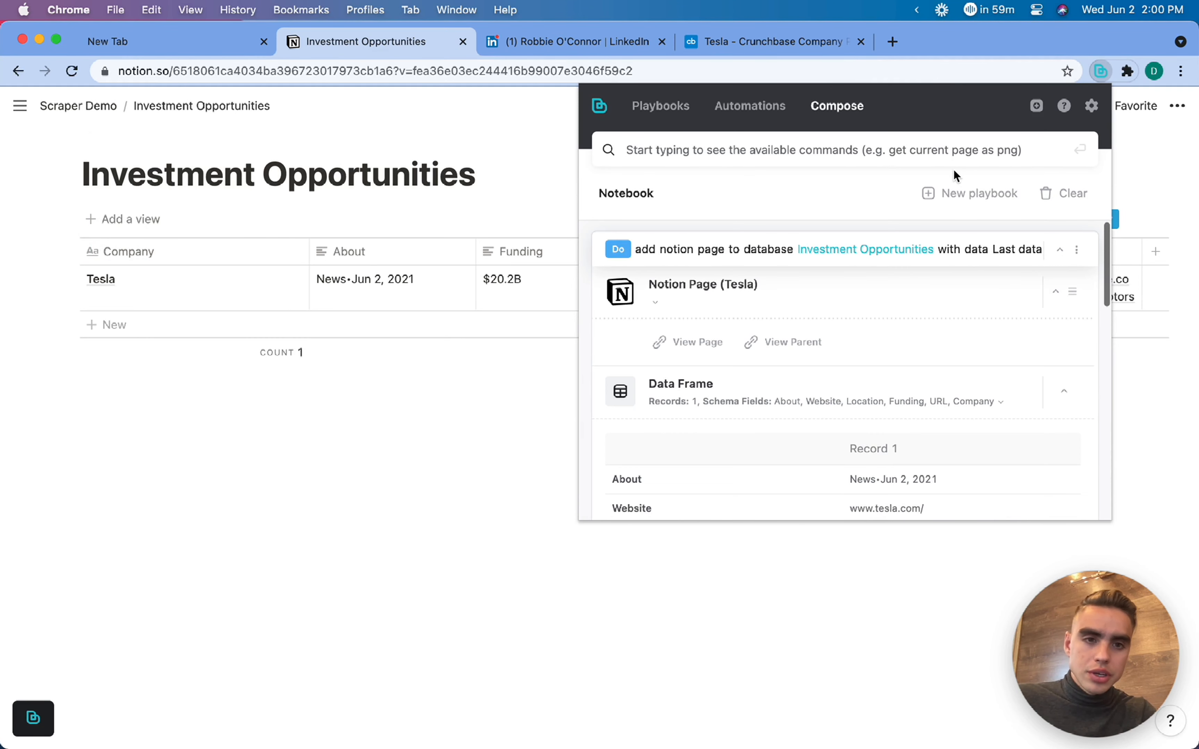
pyautogui.click(974, 193)
# Step: Exclude the "Get access to Notion database from current page's URL" command from the playbook and toggle the Database parameter on and back off
pyautogui.scroll(-3, 892, 298)
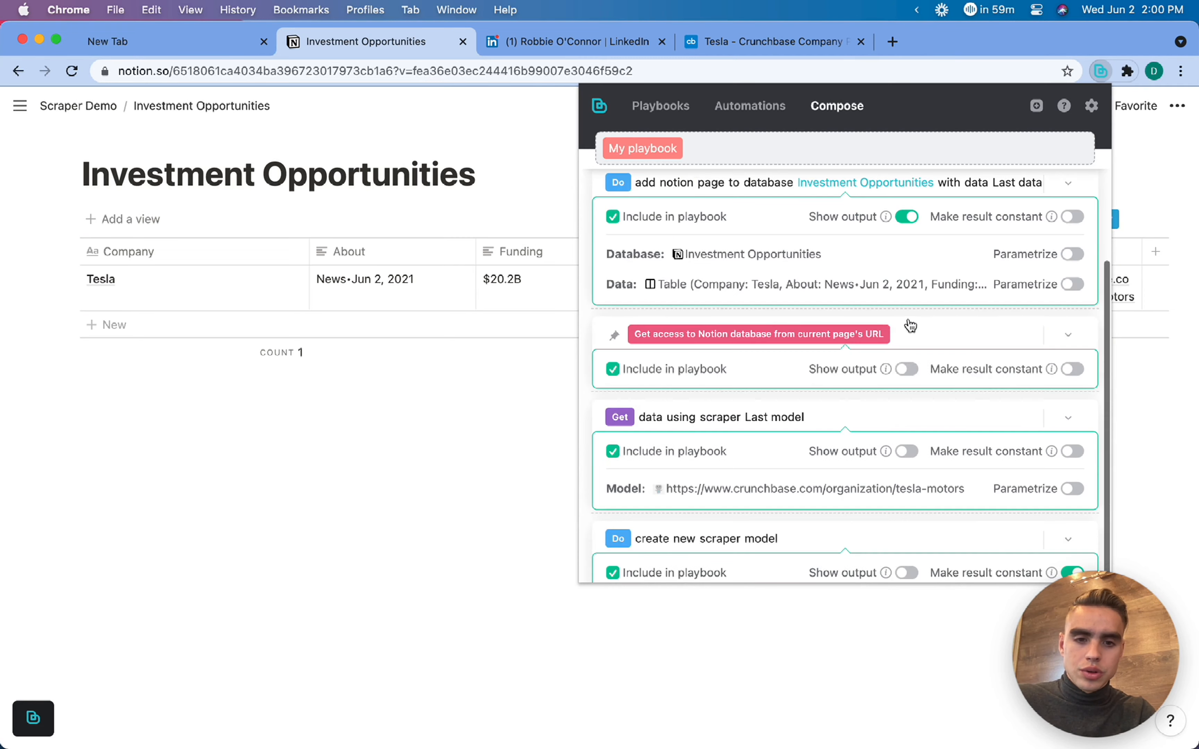
pyautogui.scroll(-1, 762, 515)
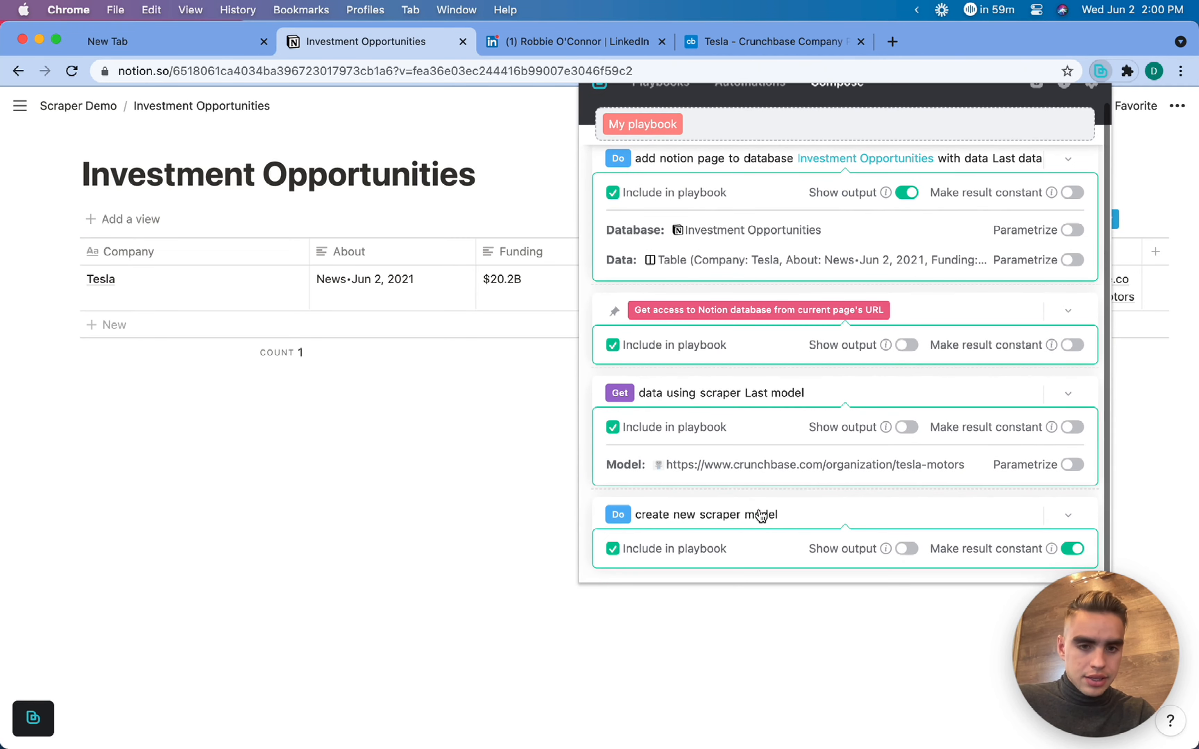
pyautogui.scroll(1, 762, 516)
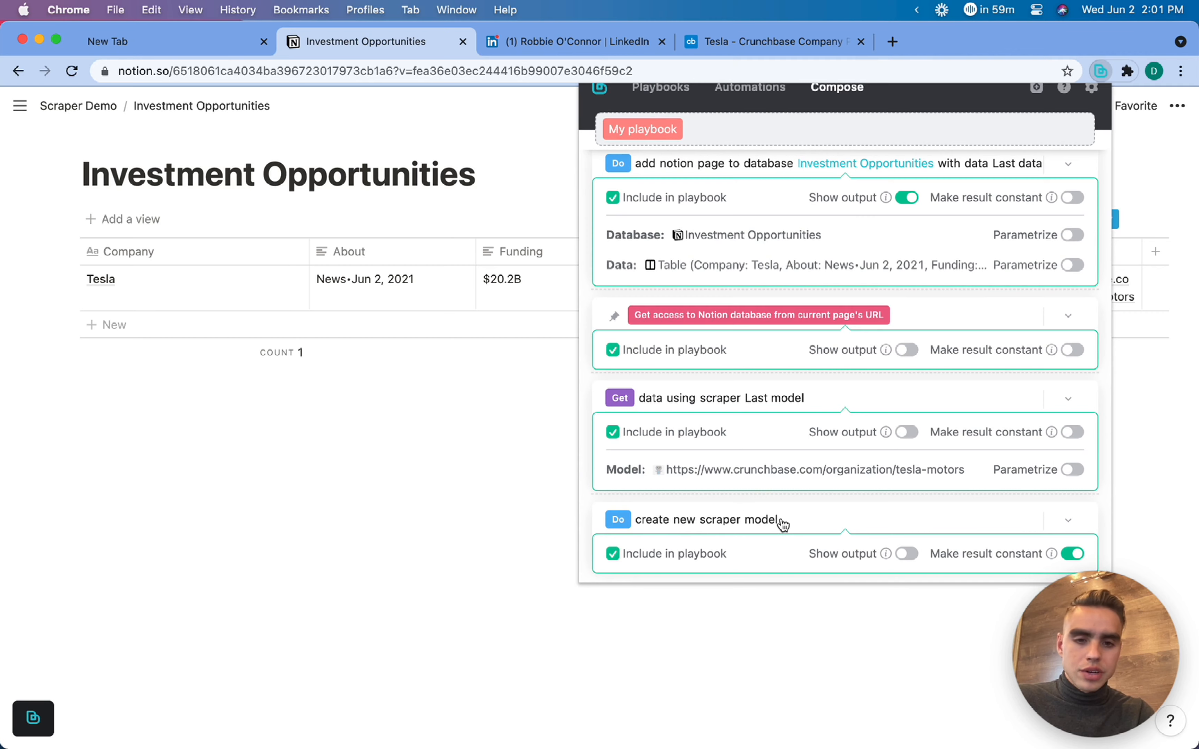
pyautogui.scroll(1, 748, 446)
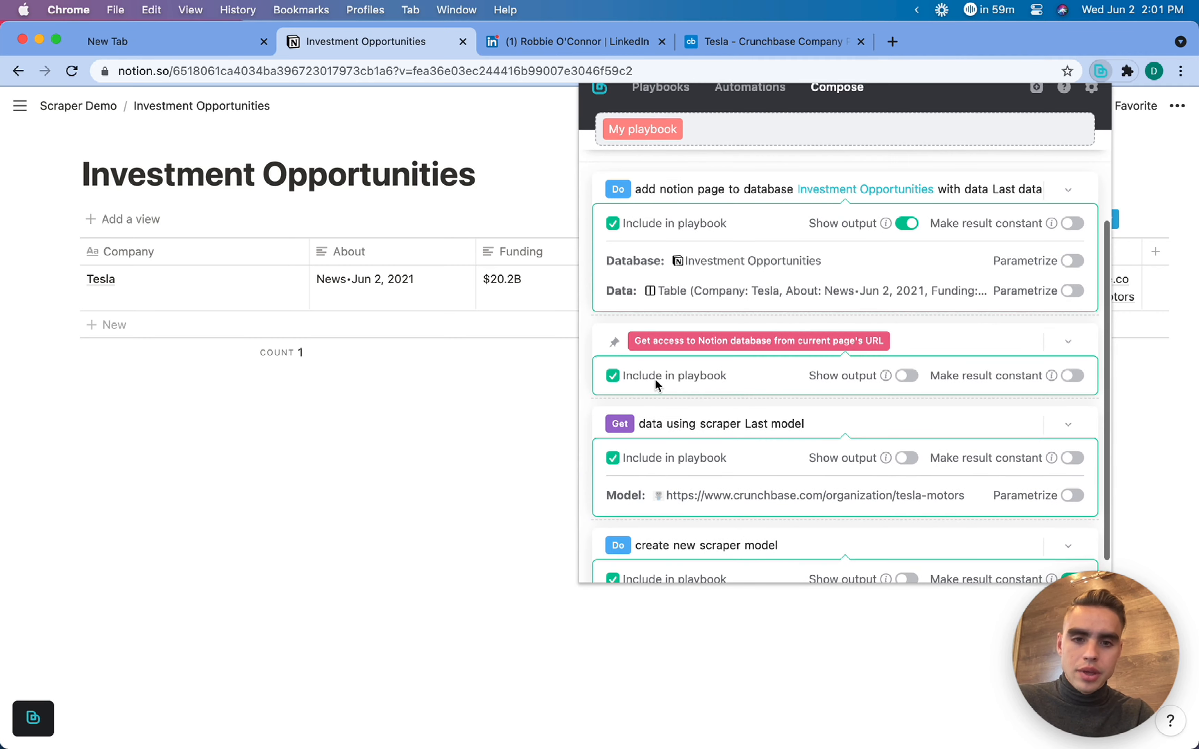
pyautogui.click(655, 380)
pyautogui.scroll(2, 655, 378)
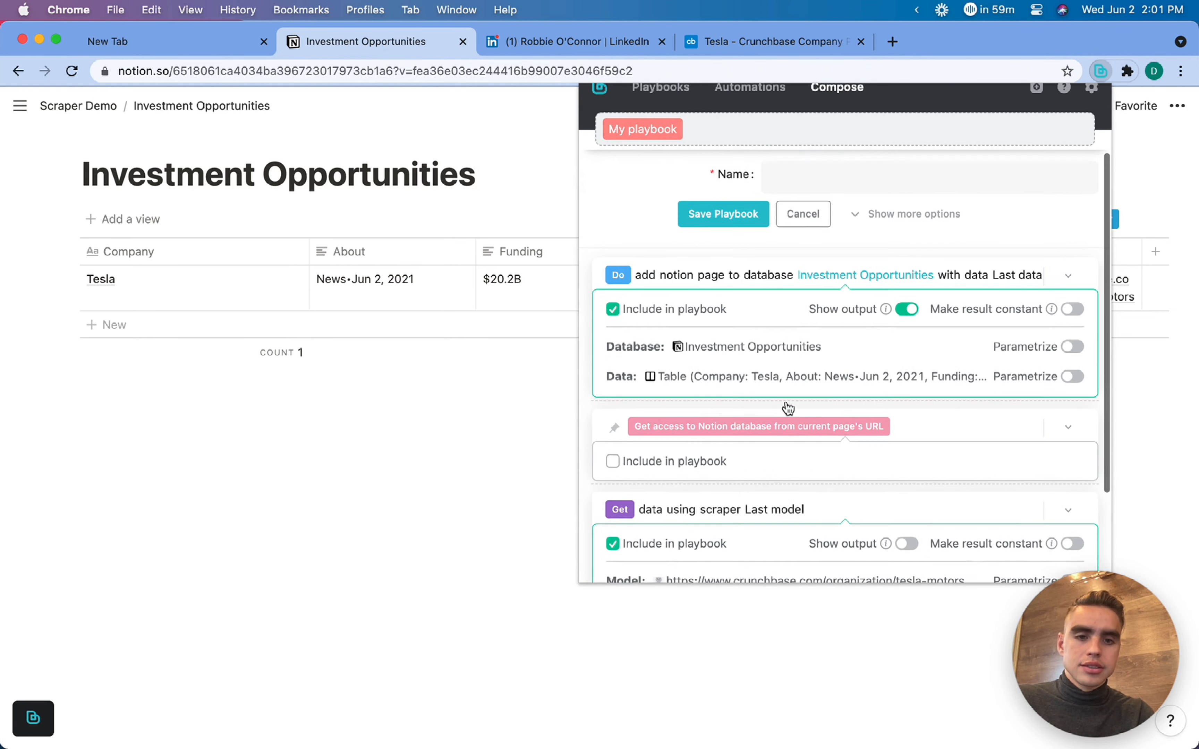
pyautogui.scroll(1, 788, 437)
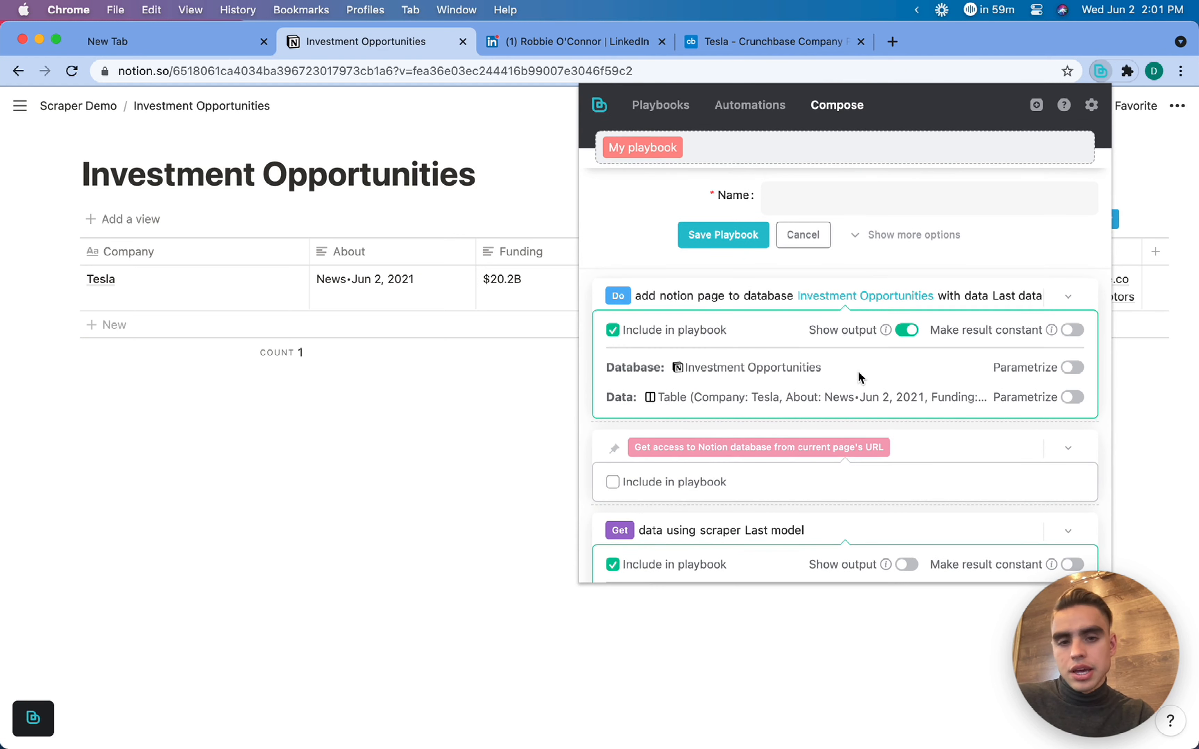
pyautogui.click(1072, 368)
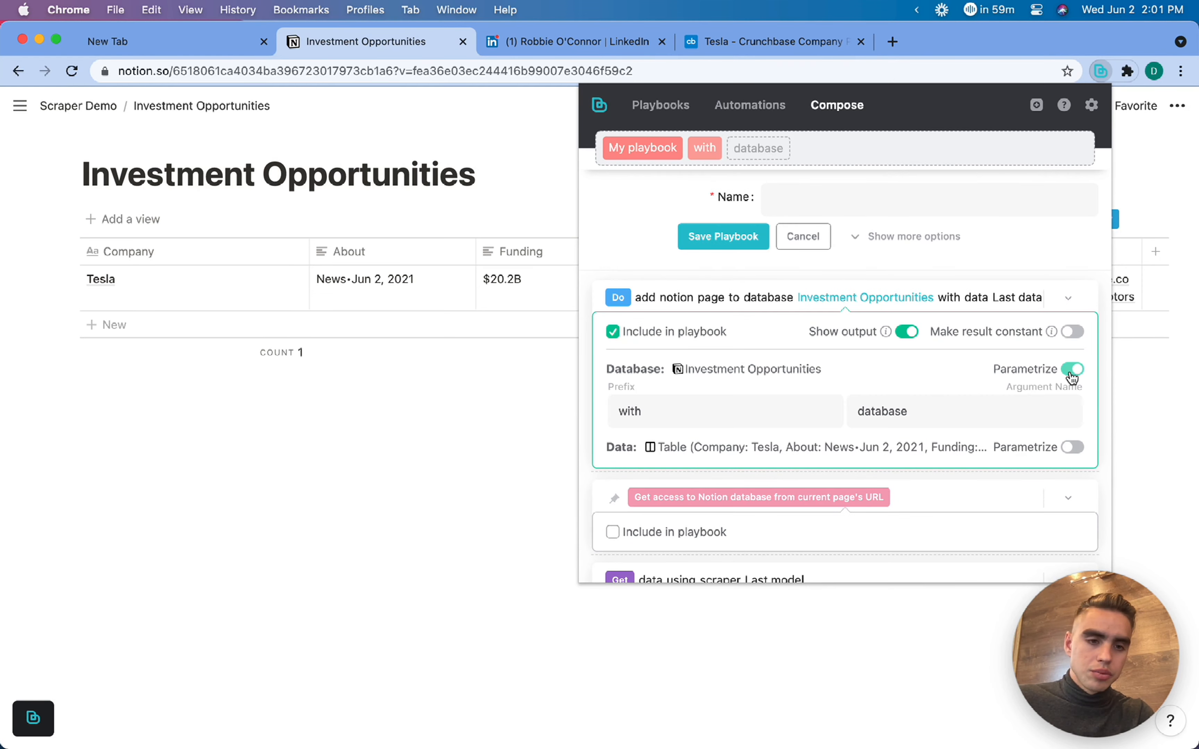
pyautogui.click(1072, 371)
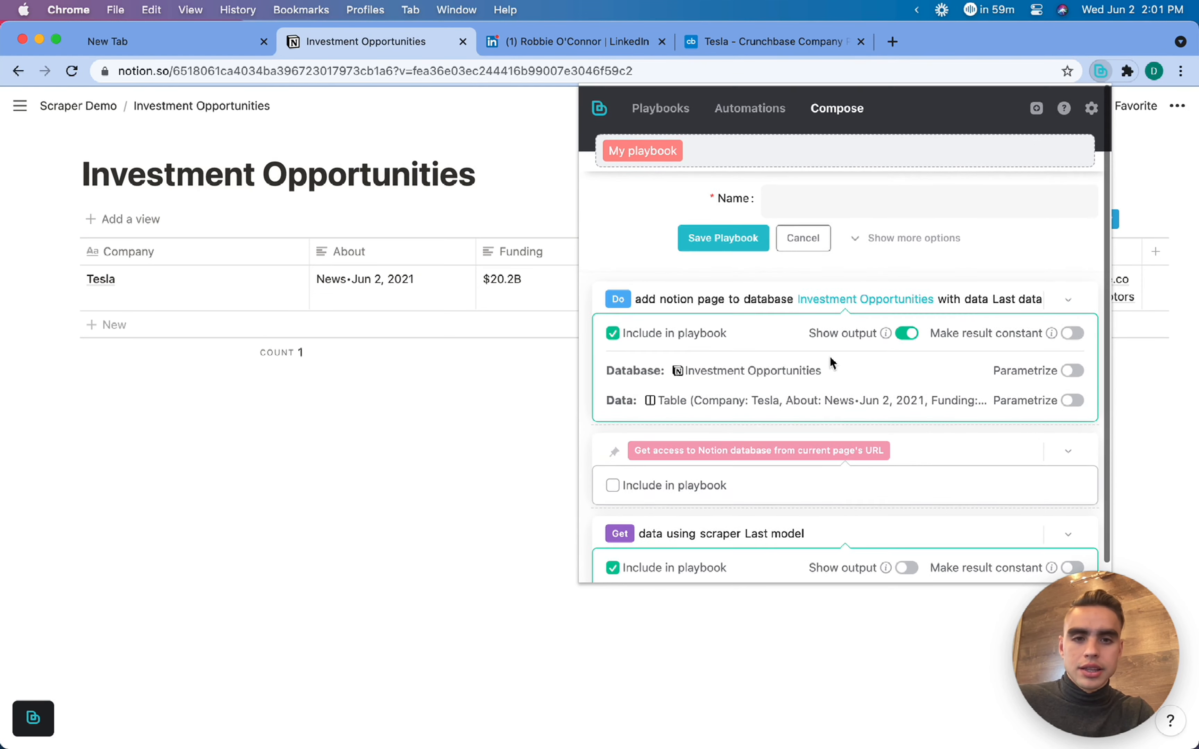
# Step: Name the playbook "Crunchbase to Notion", give it the light blue color and save it
pyautogui.click(792, 202)
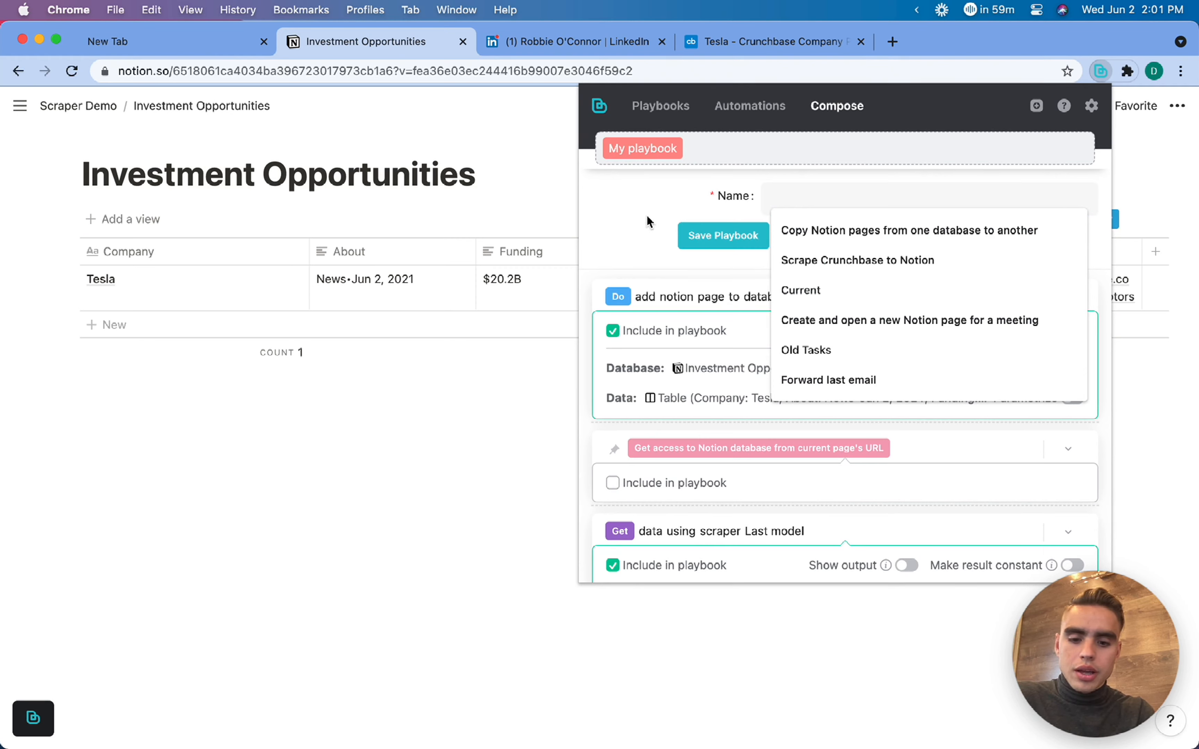
pyautogui.write('Crunchbase')
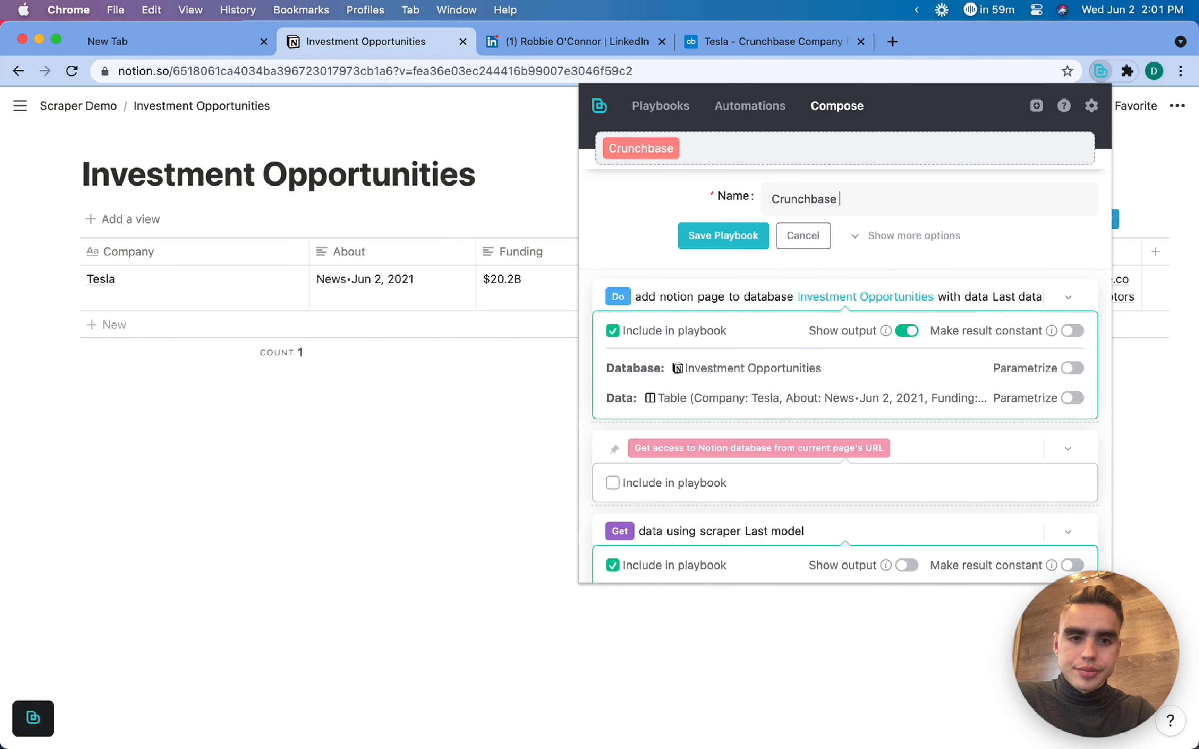
pyautogui.write(' to Notion')
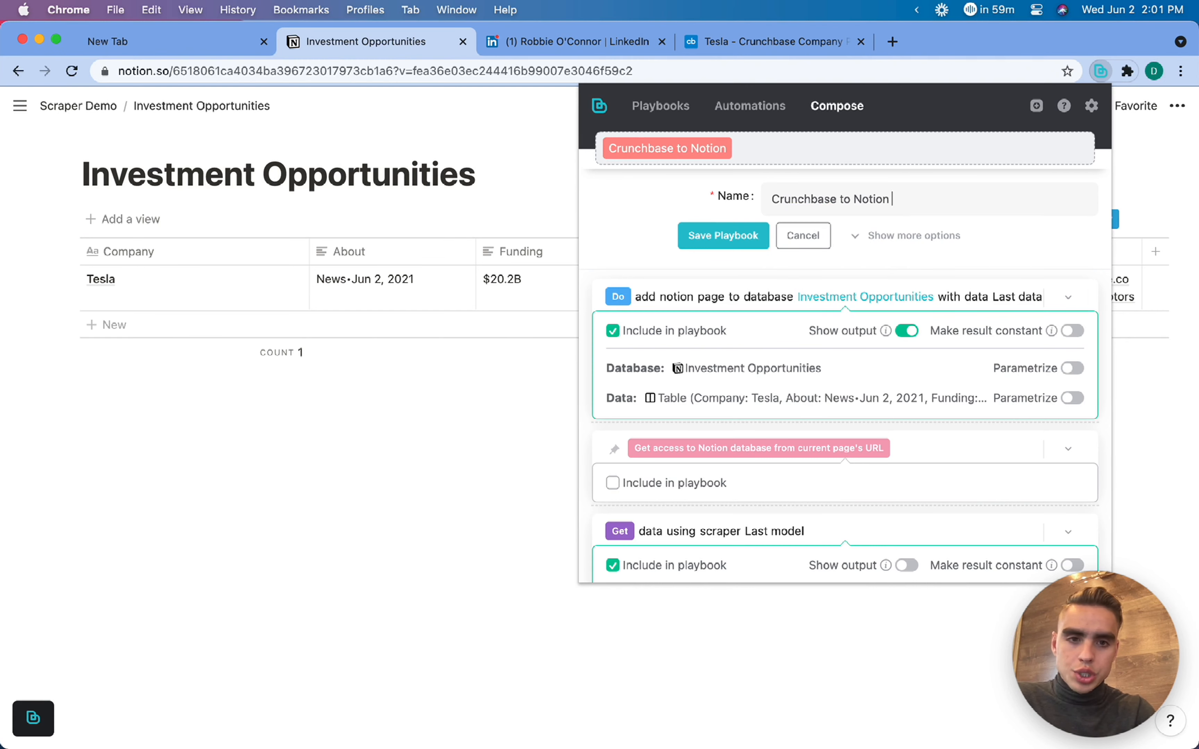
pyautogui.click(863, 233)
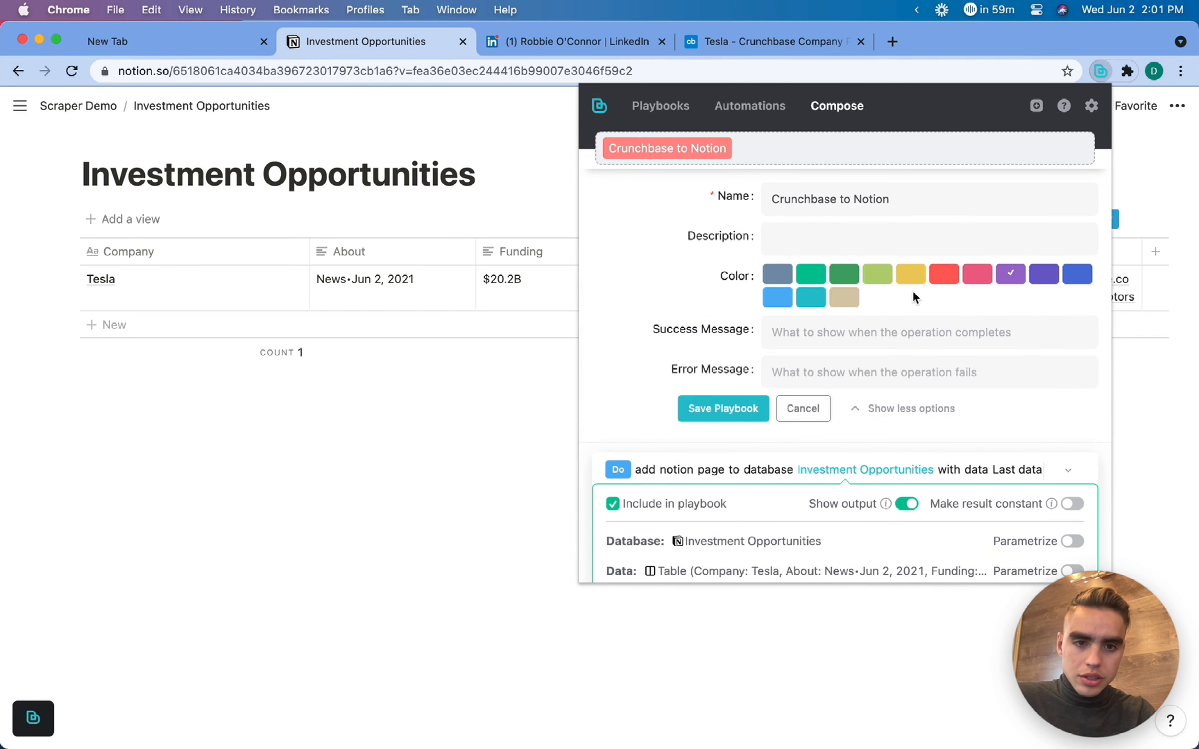
pyautogui.click(777, 300)
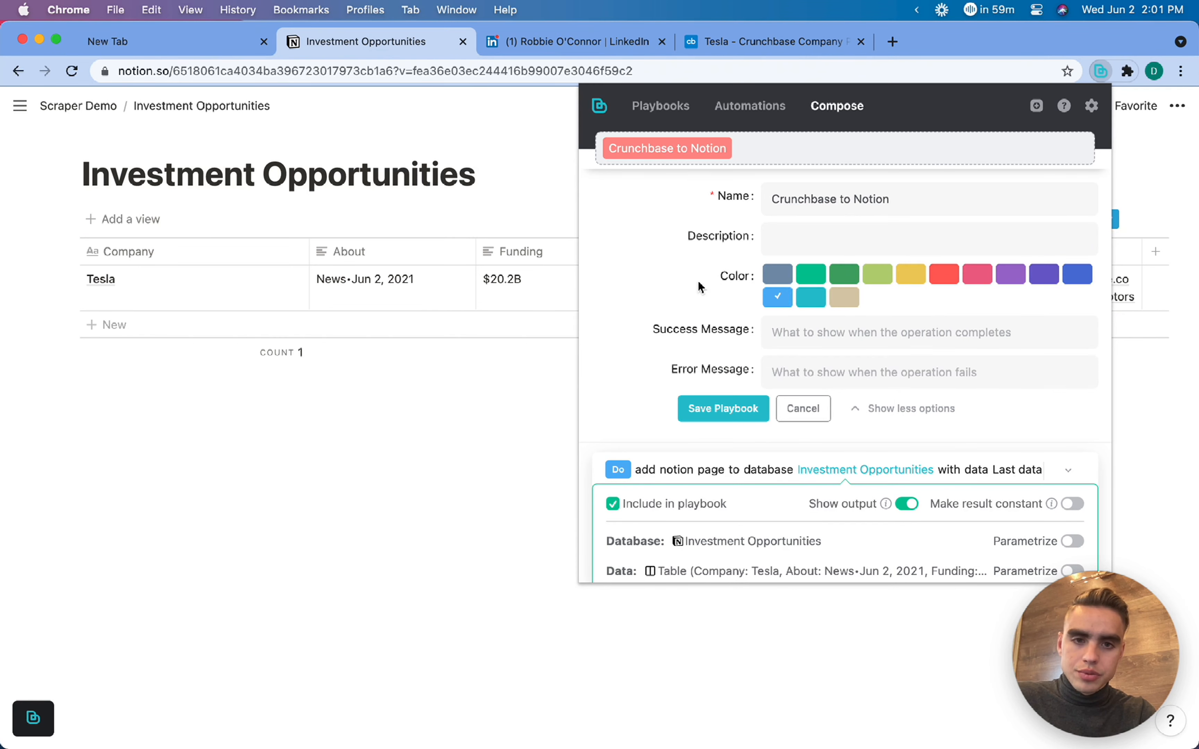
pyautogui.click(704, 410)
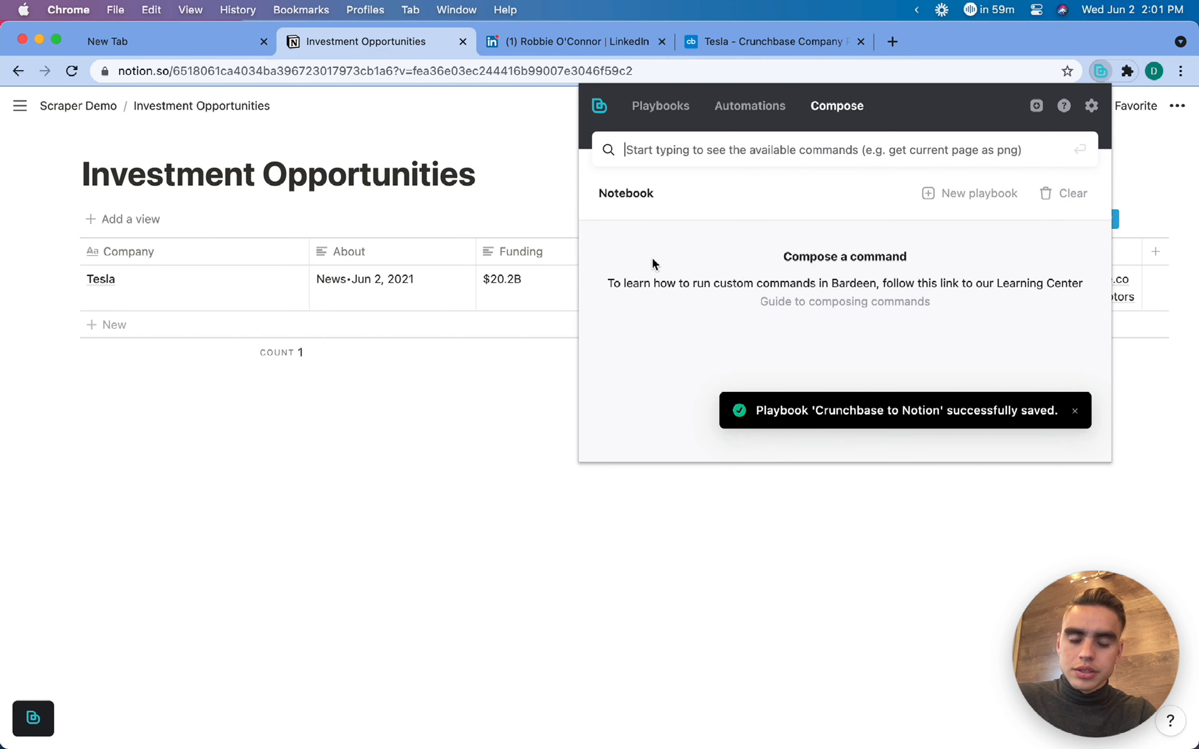
# Step: Switch to Crunchbase, search for "spacex" and open the SpaceX organization page
pyautogui.click(469, 118)
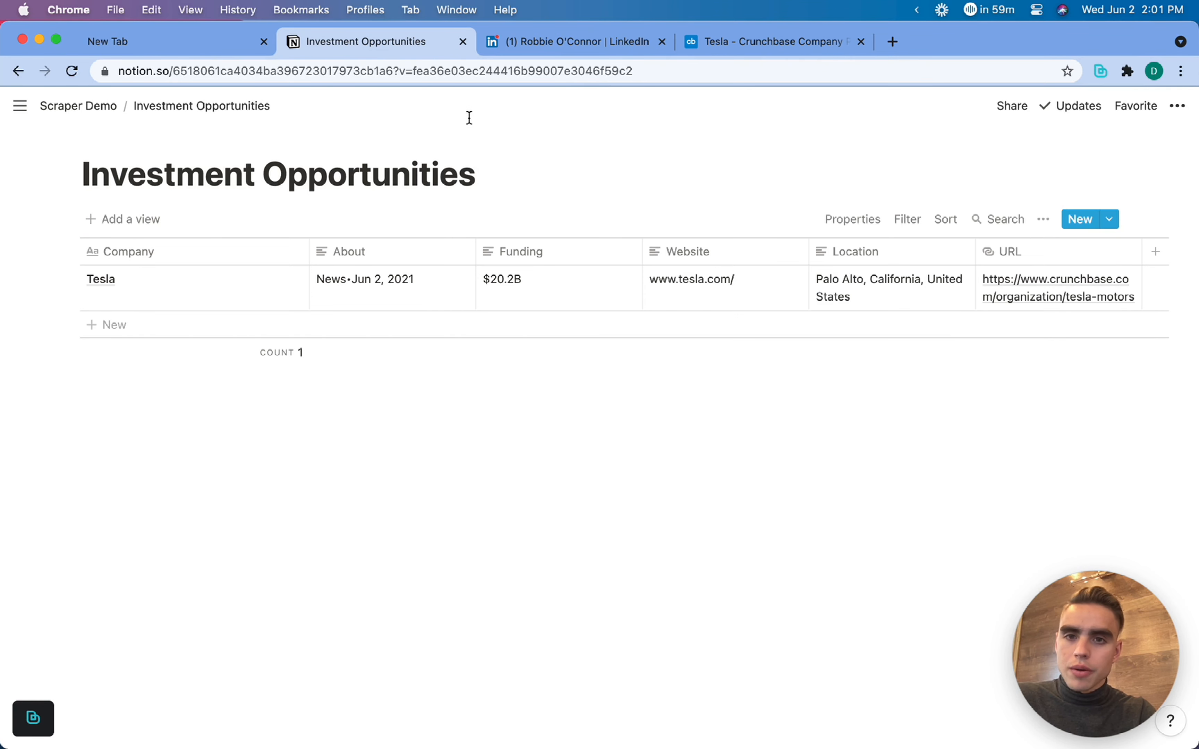
pyautogui.click(760, 42)
pyautogui.click(552, 184)
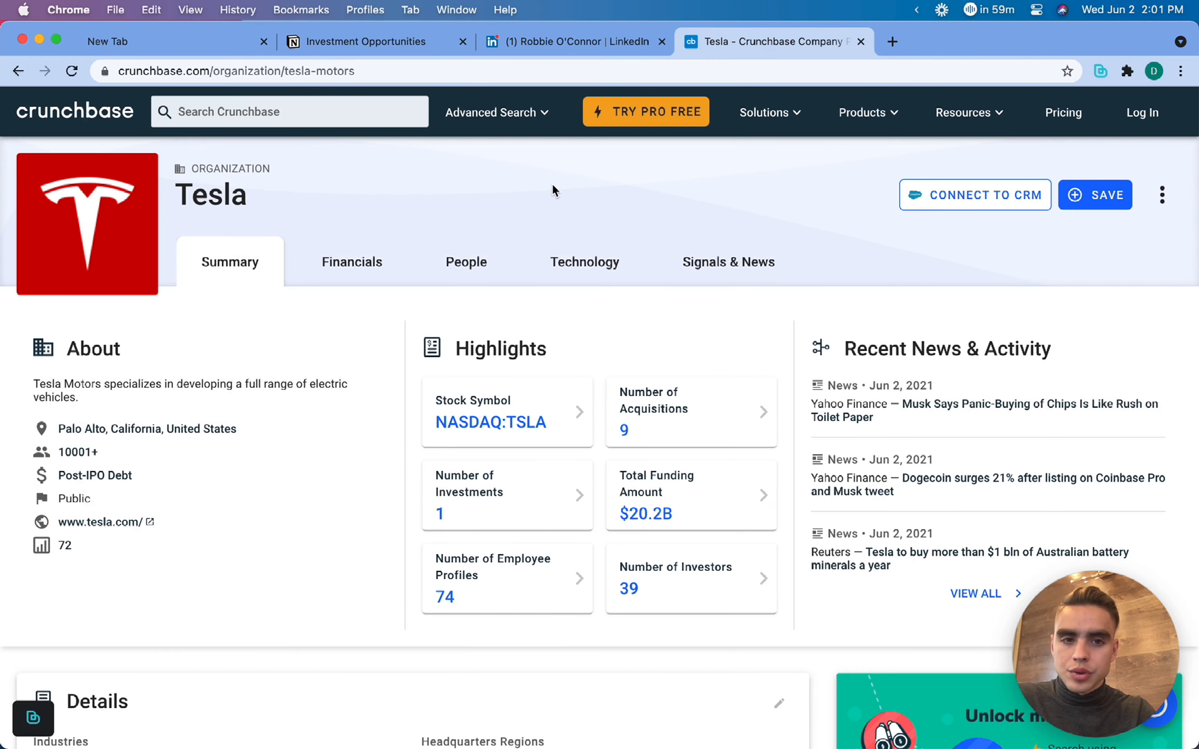
pyautogui.click(249, 110)
pyautogui.write('spacex')
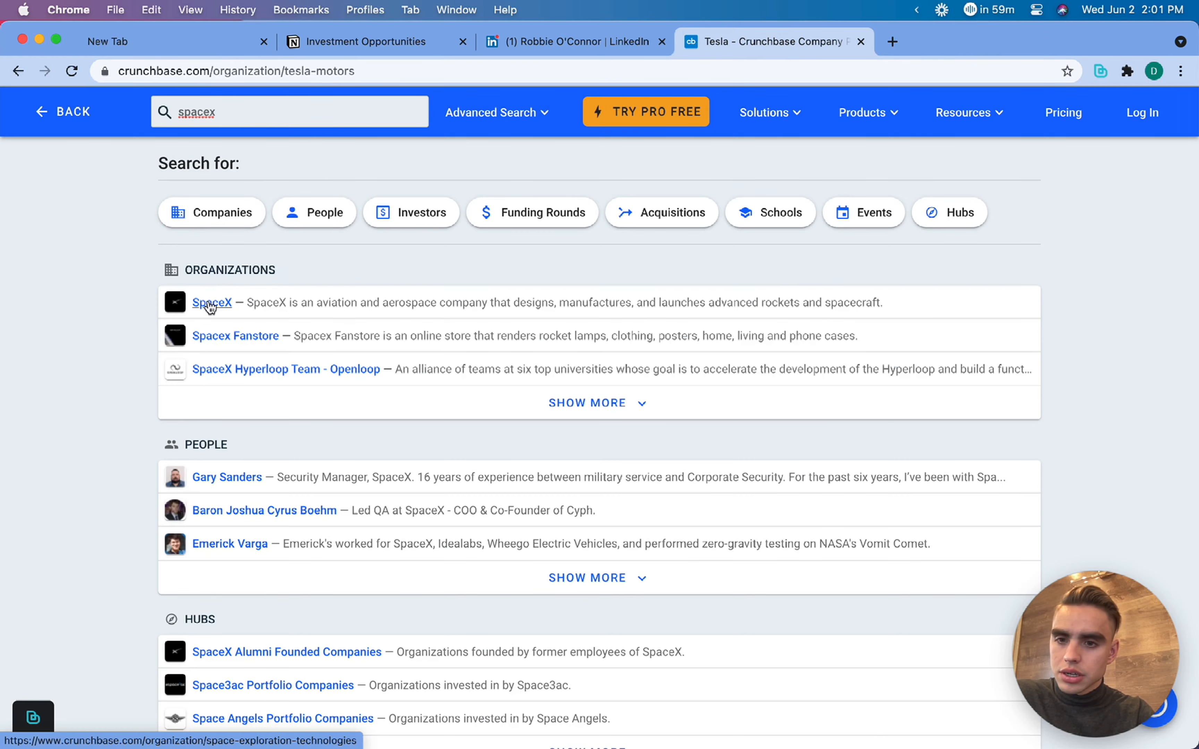
pyautogui.click(209, 304)
# Step: Run the "Crunchbase to Notion" playbook on the SpaceX page and check the Investment Opportunities table in Notion
pyautogui.hotkey('alt', 'b')
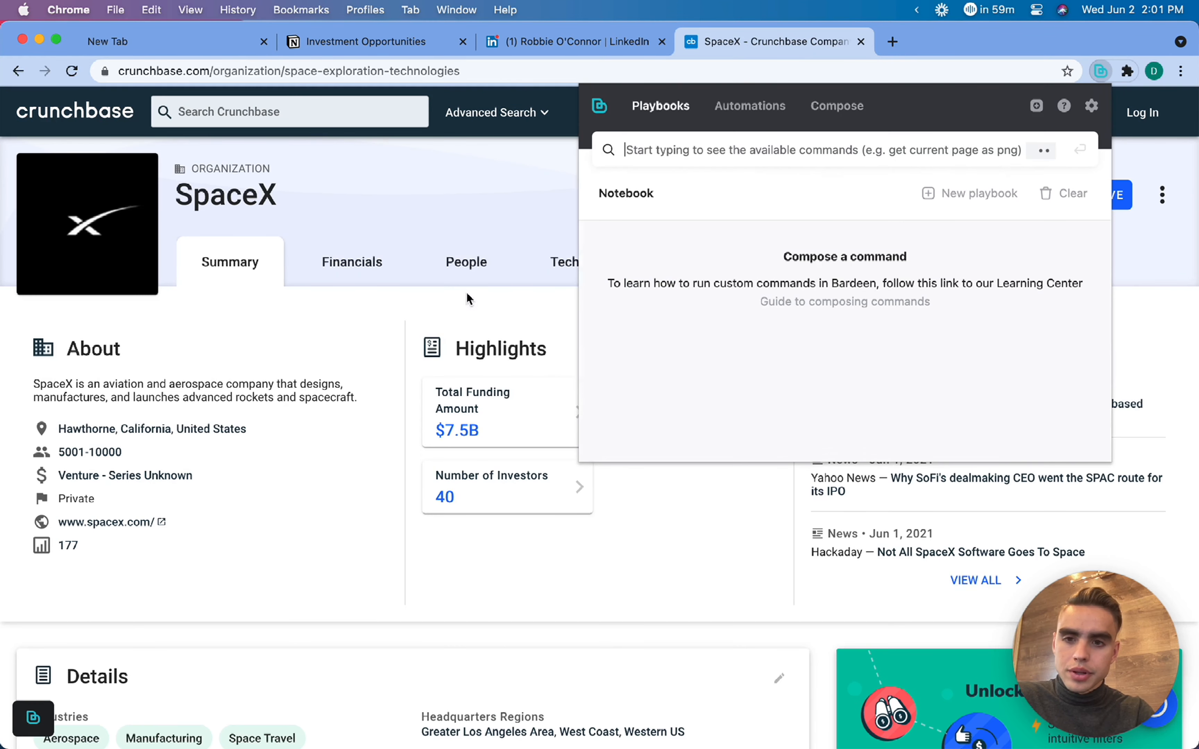
pyautogui.click(667, 115)
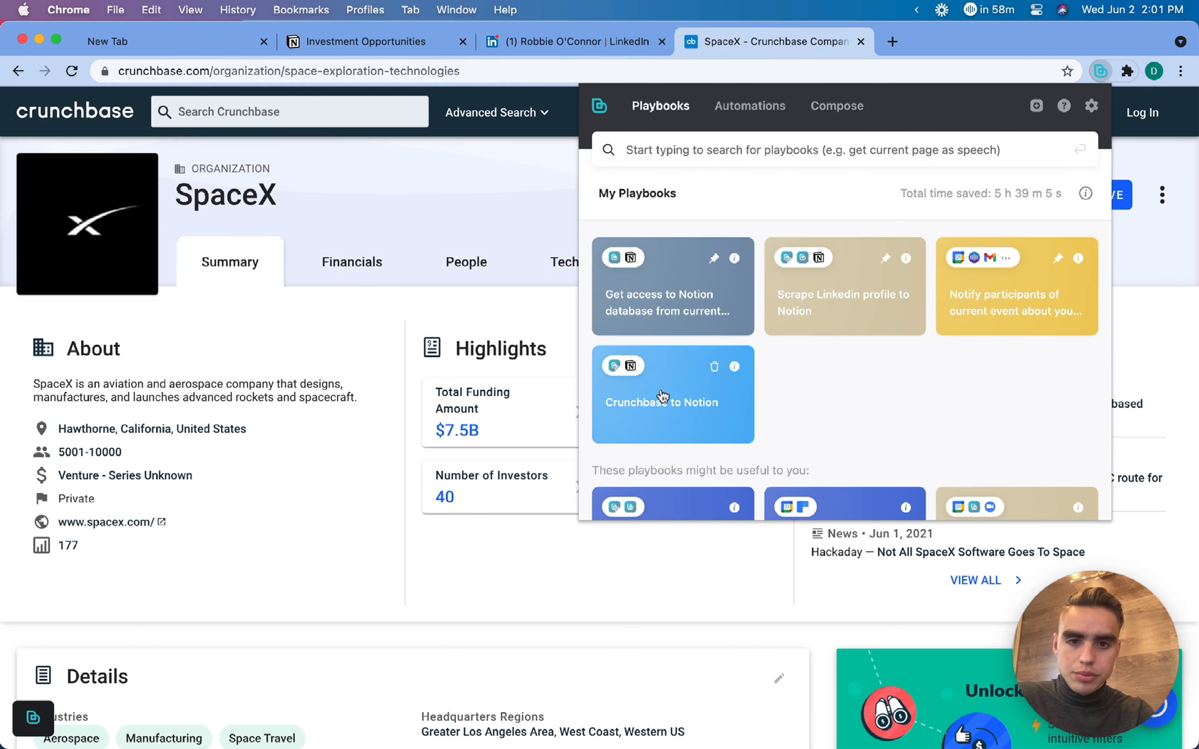
pyautogui.click(661, 396)
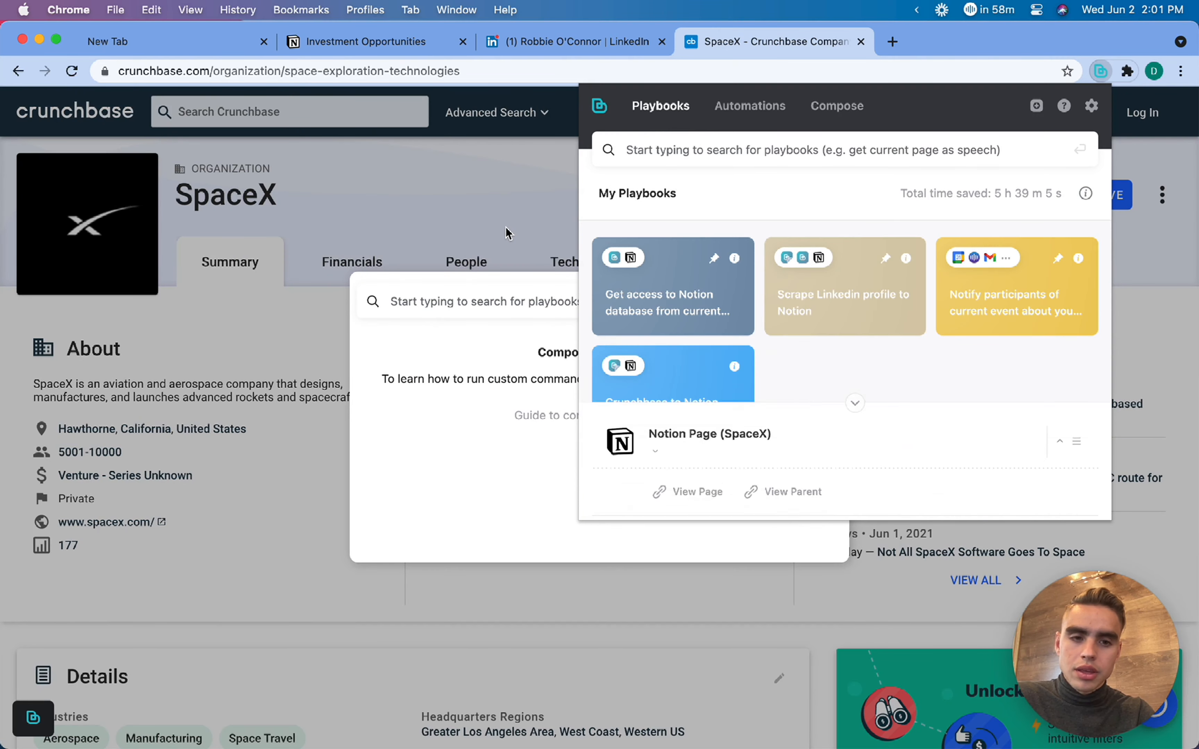
pyautogui.click(399, 45)
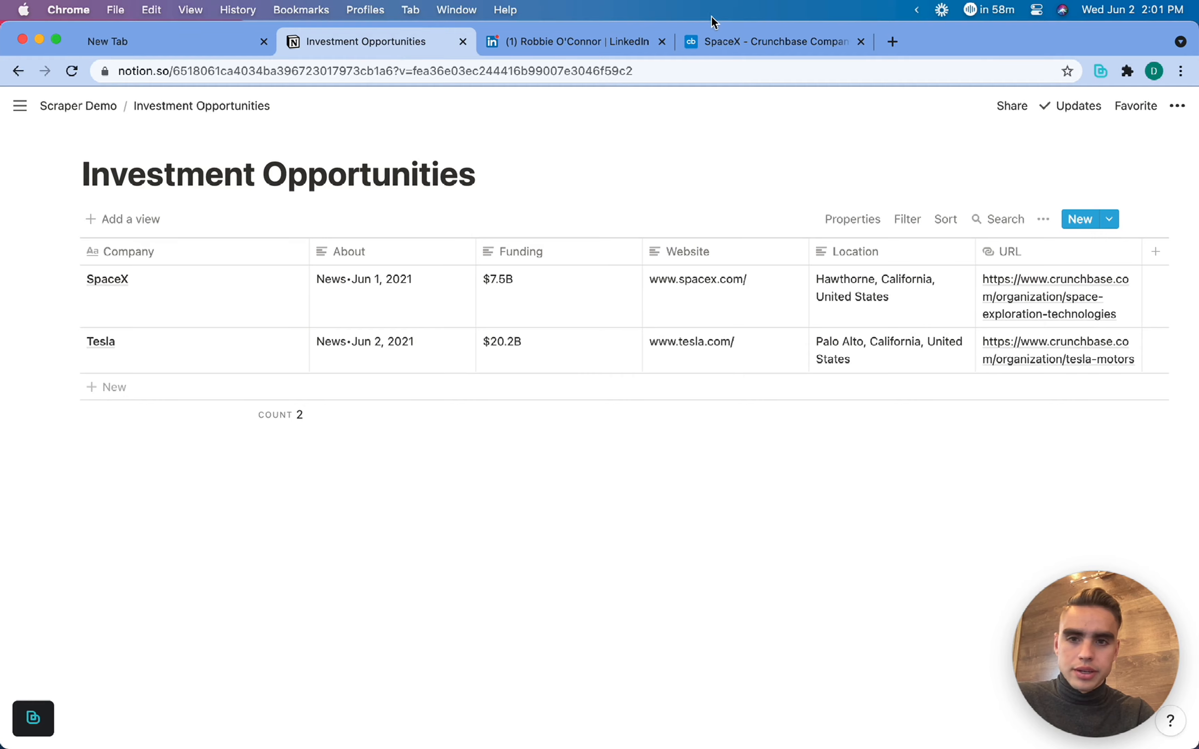
# Step: Return to Crunchbase, search for "boring company" and open The Boring Company's organization page
pyautogui.click(735, 42)
pyautogui.click(473, 565)
pyautogui.scroll(-20, 476, 590)
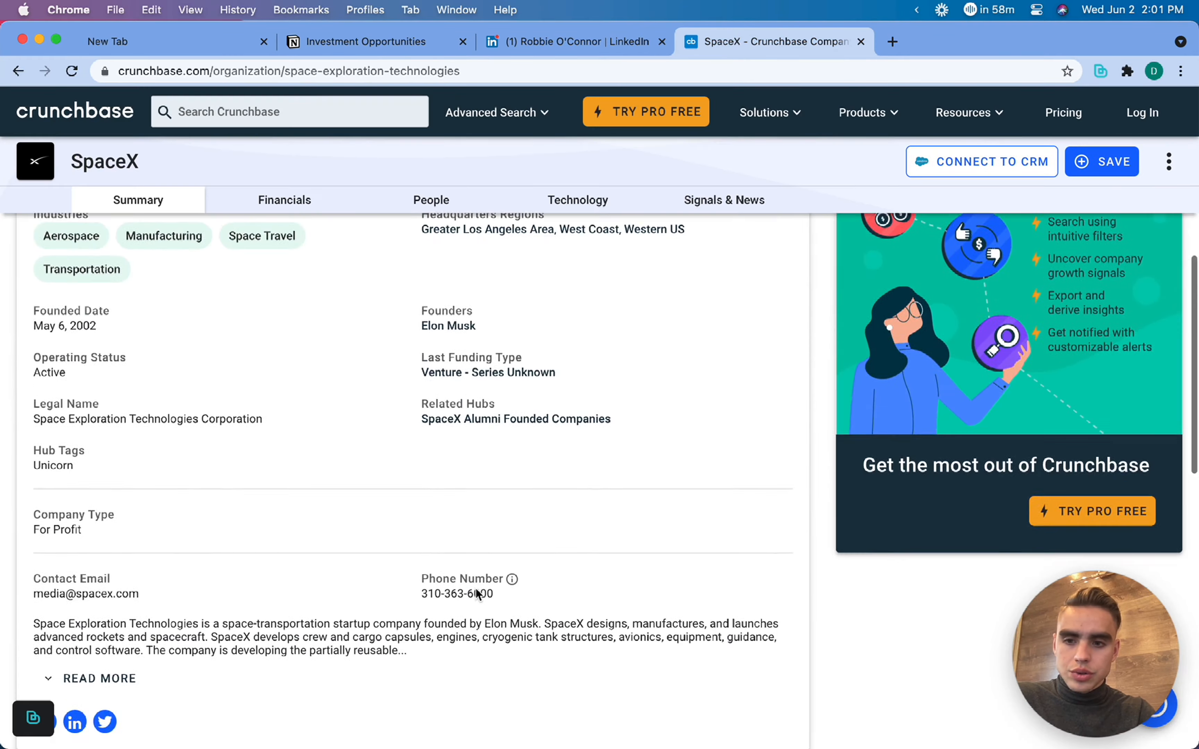
pyautogui.scroll(5, 477, 592)
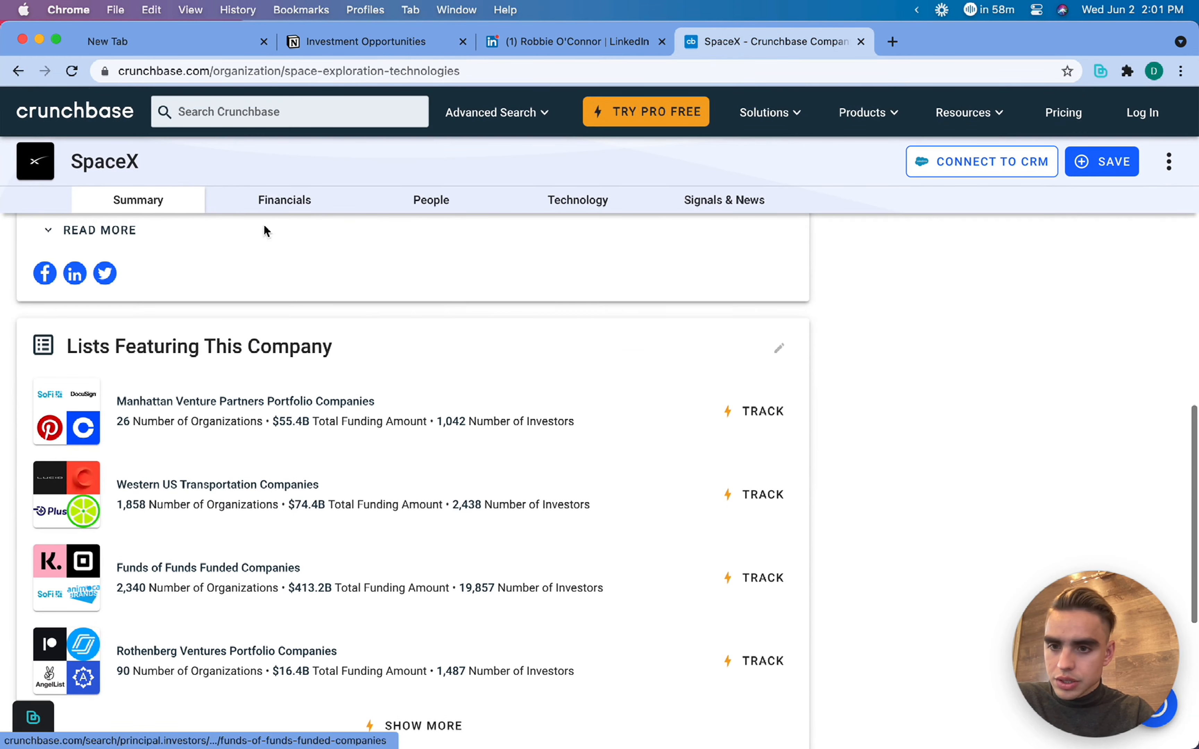
pyautogui.click(203, 113)
pyautogui.write('boring co')
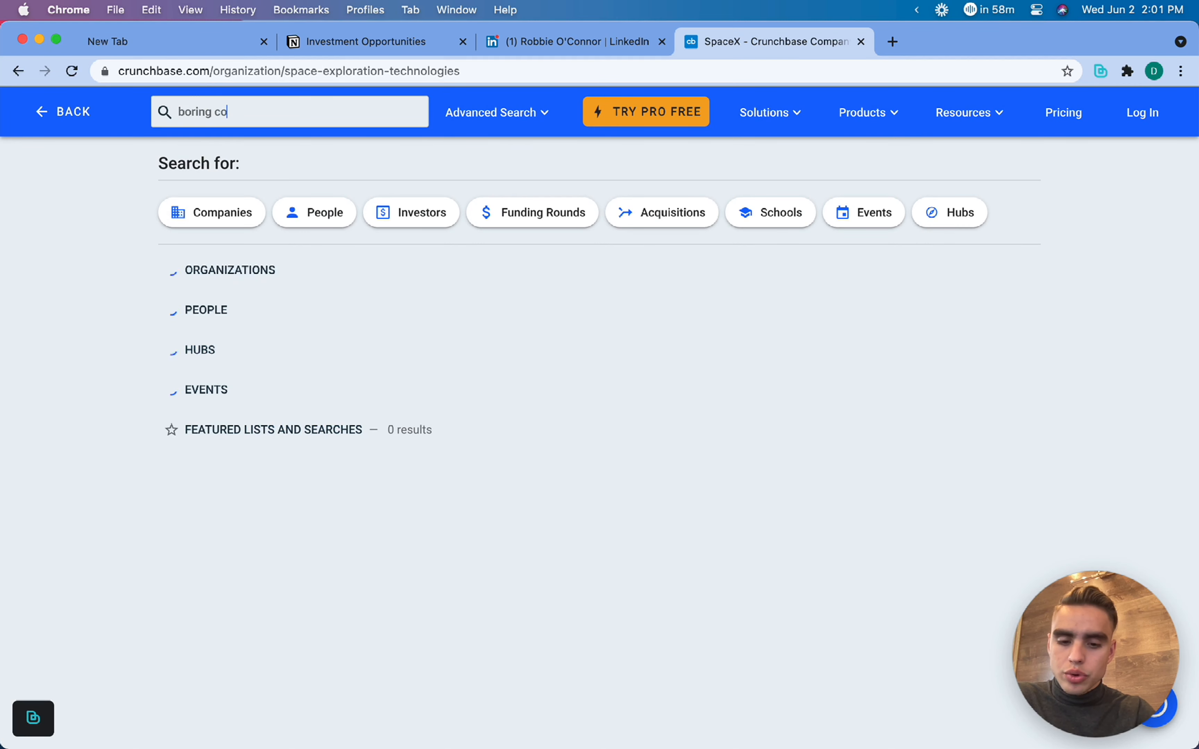
pyautogui.write('mpany')
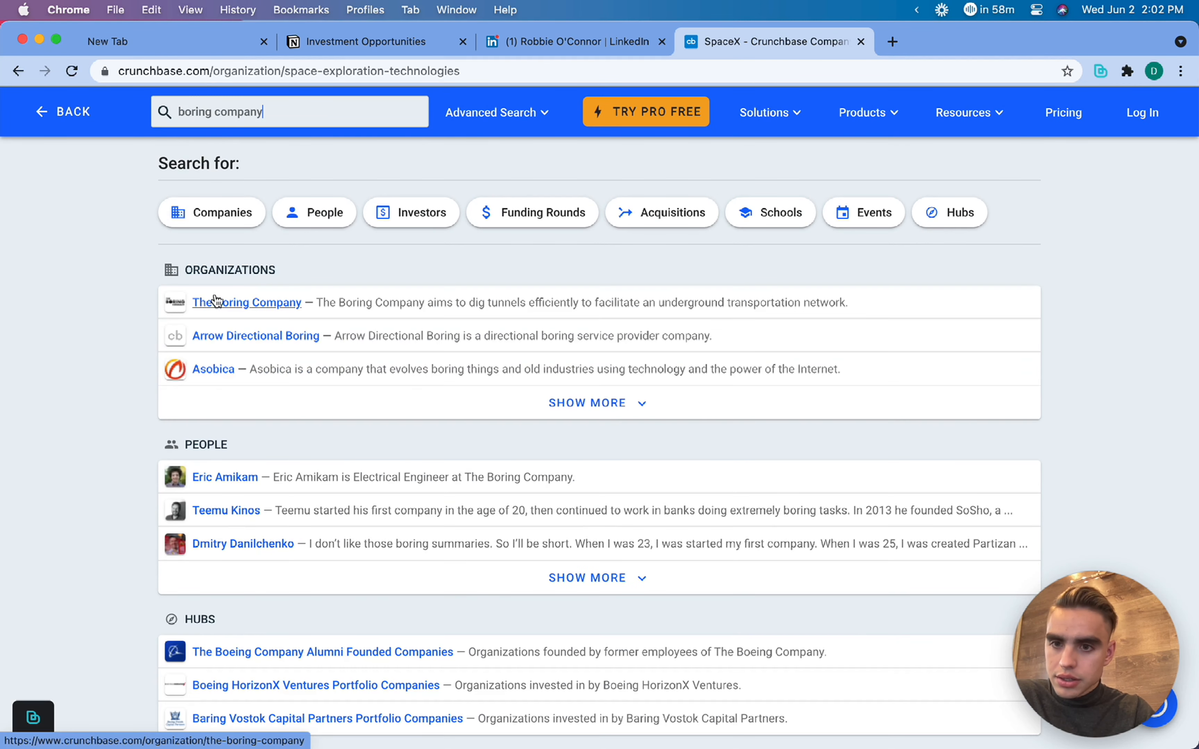
pyautogui.click(223, 303)
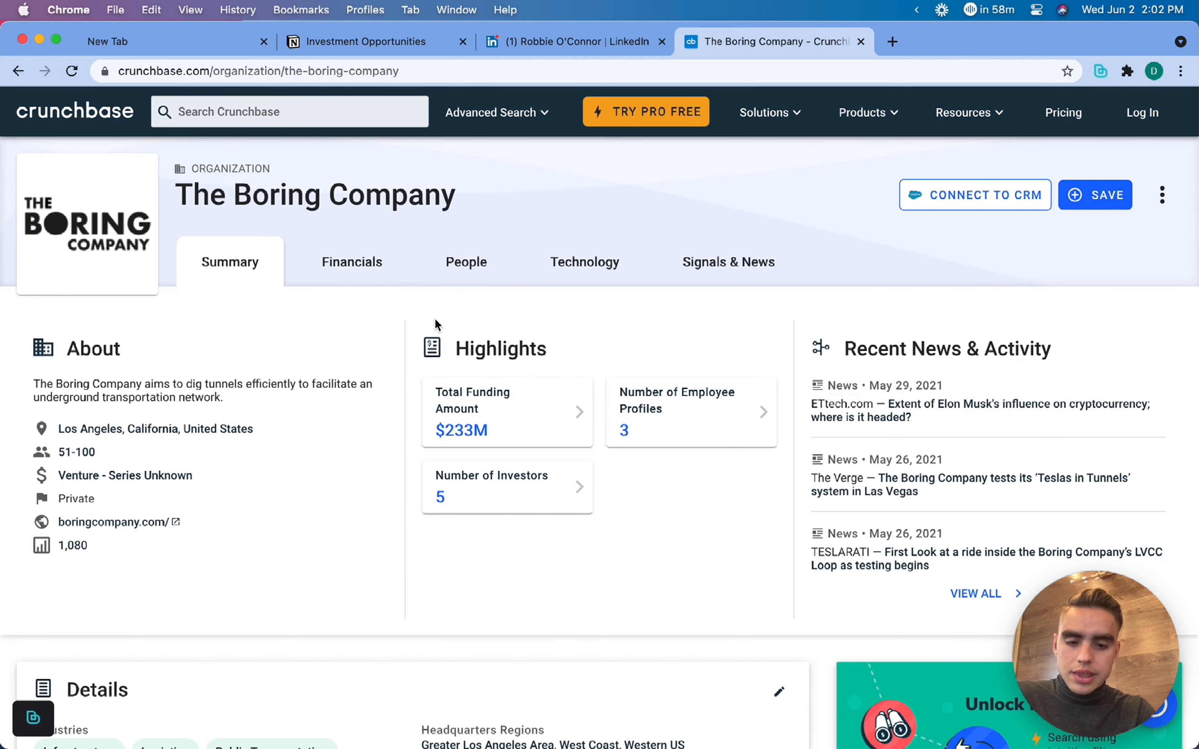
# Step: Find and run the "Crunchbase to Notion" playbook on The Boring Company's page, and view the Investment Opportunities table in Notion
pyautogui.hotkey('alt', 'b')
pyautogui.write('cru')
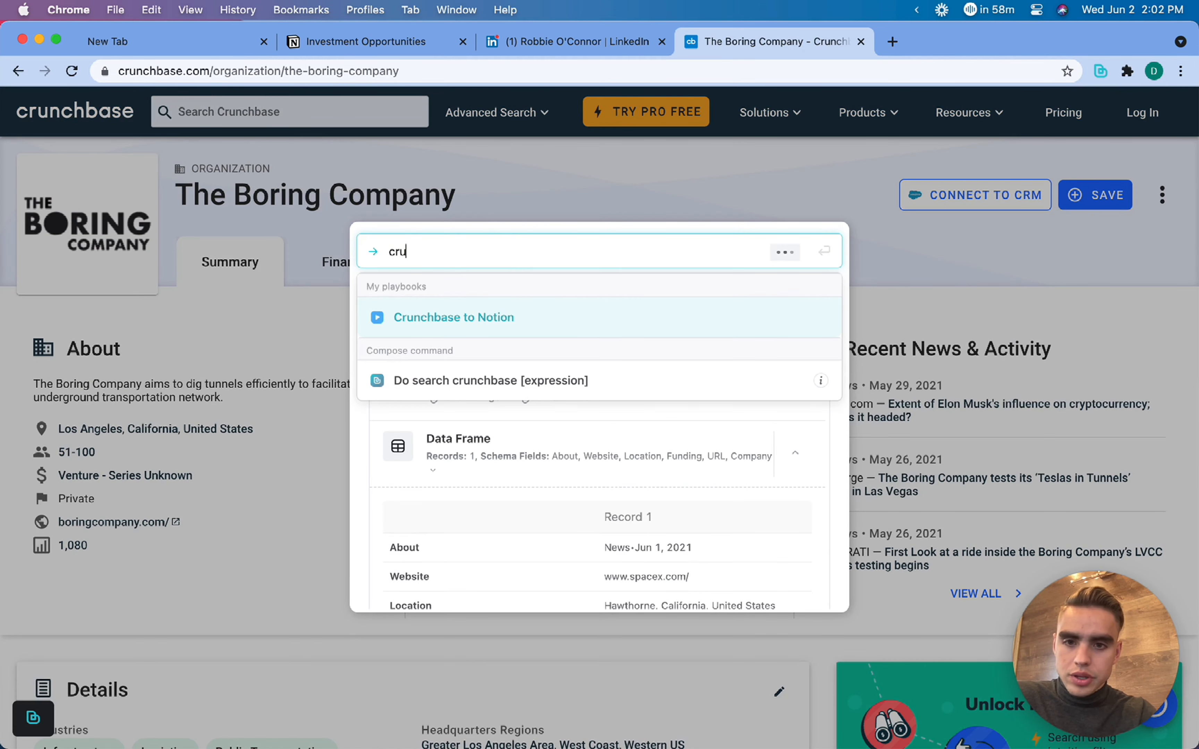
pyautogui.press('Return')
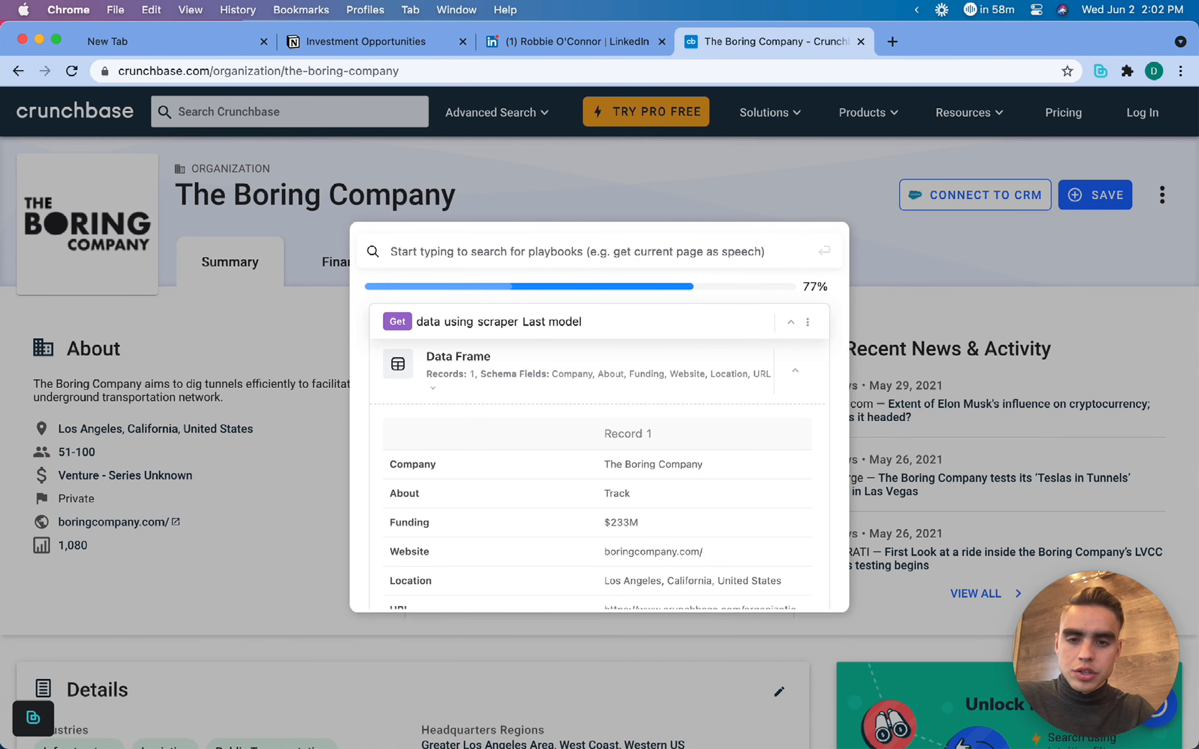
pyautogui.click(385, 42)
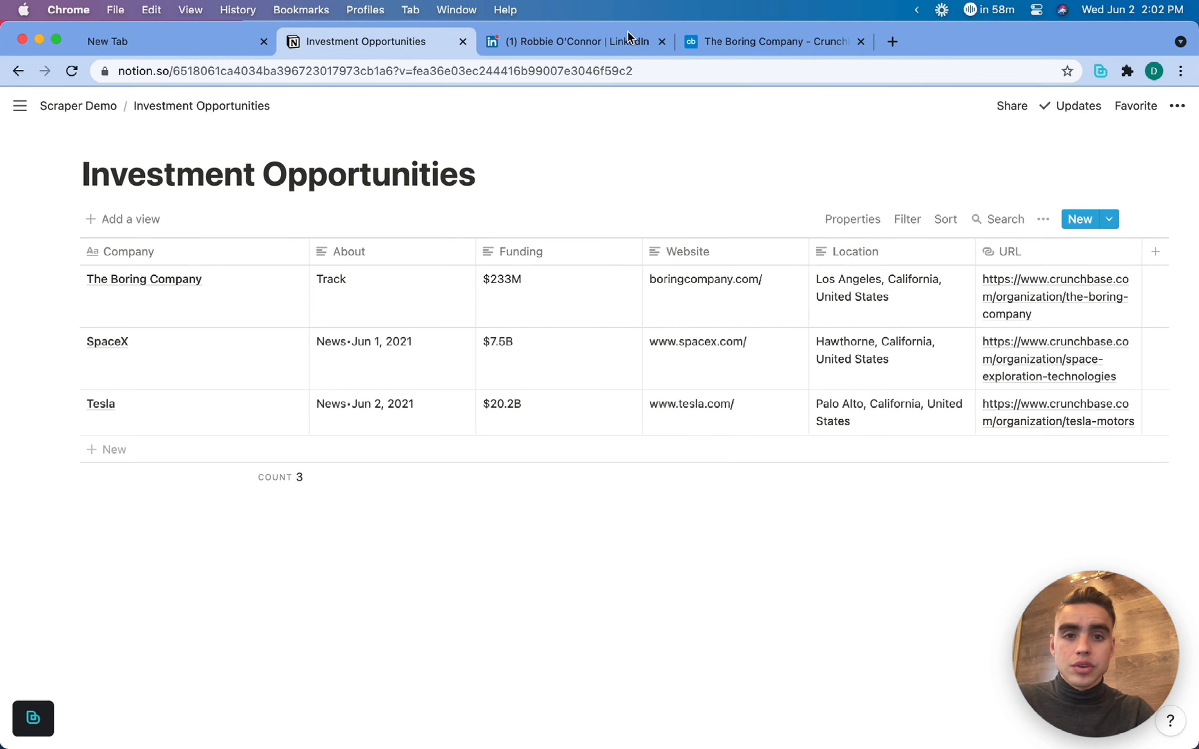
# Step: Go back to Crunchbase and open its home page
pyautogui.click(722, 41)
pyautogui.click(352, 177)
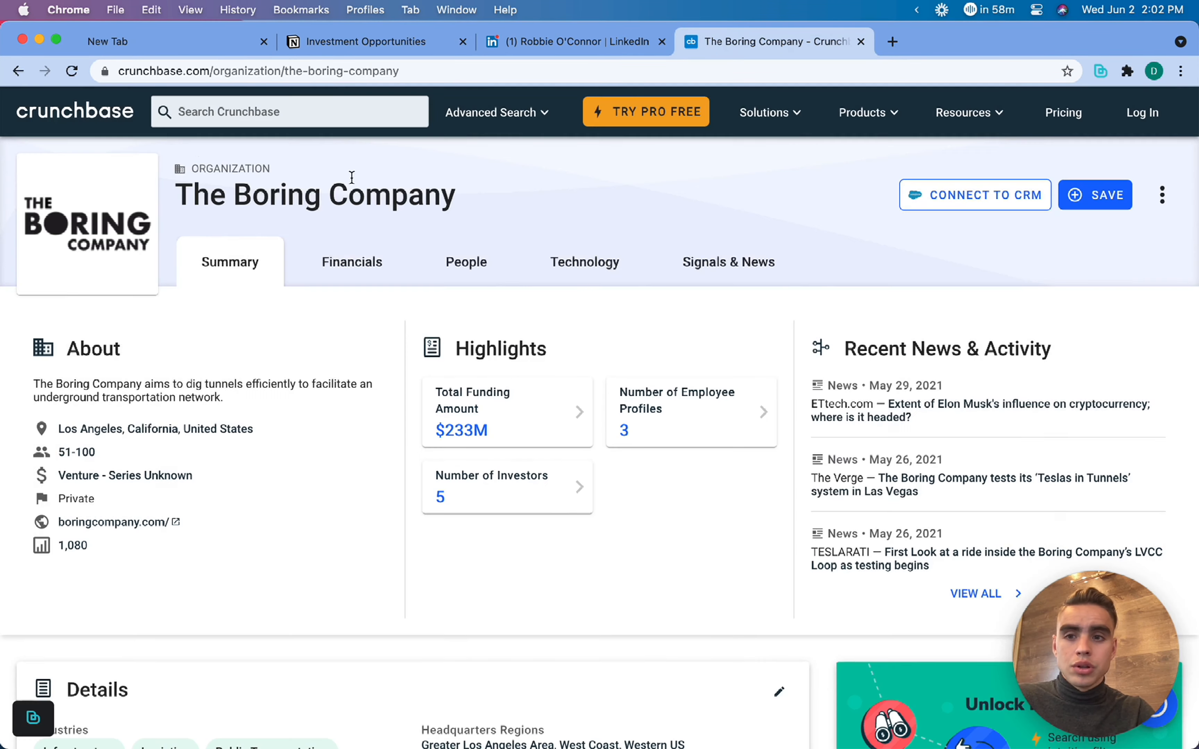
pyautogui.click(102, 120)
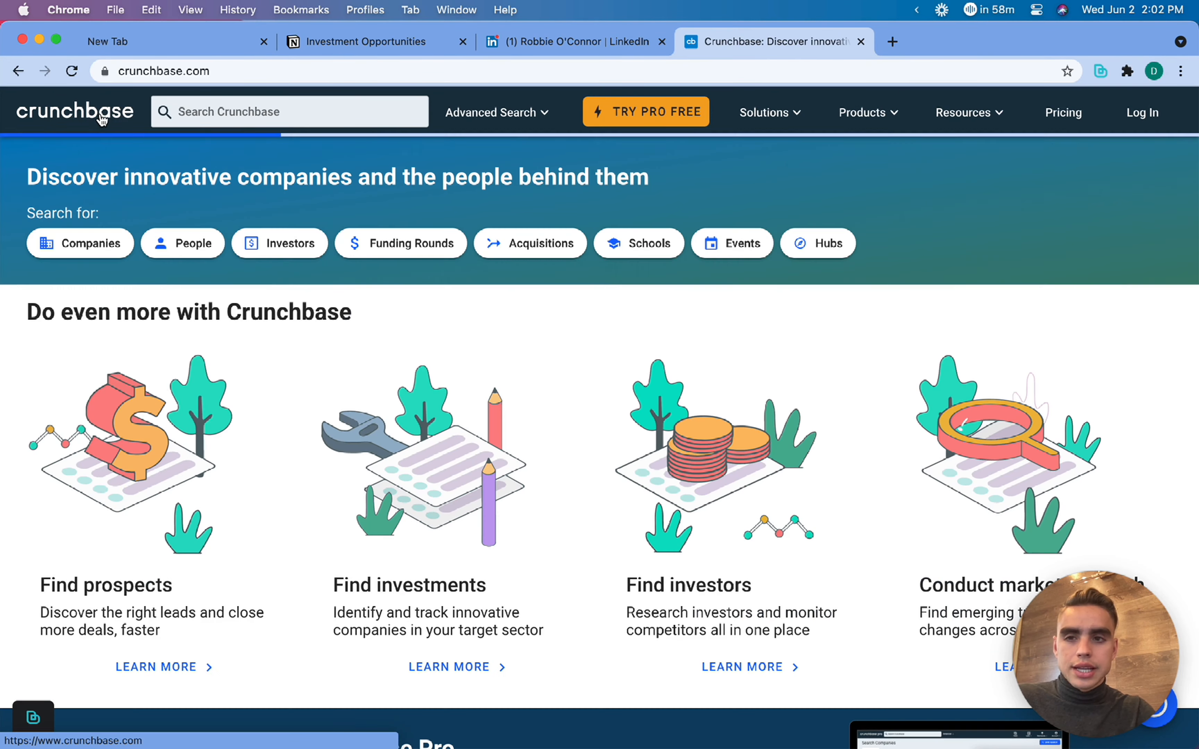